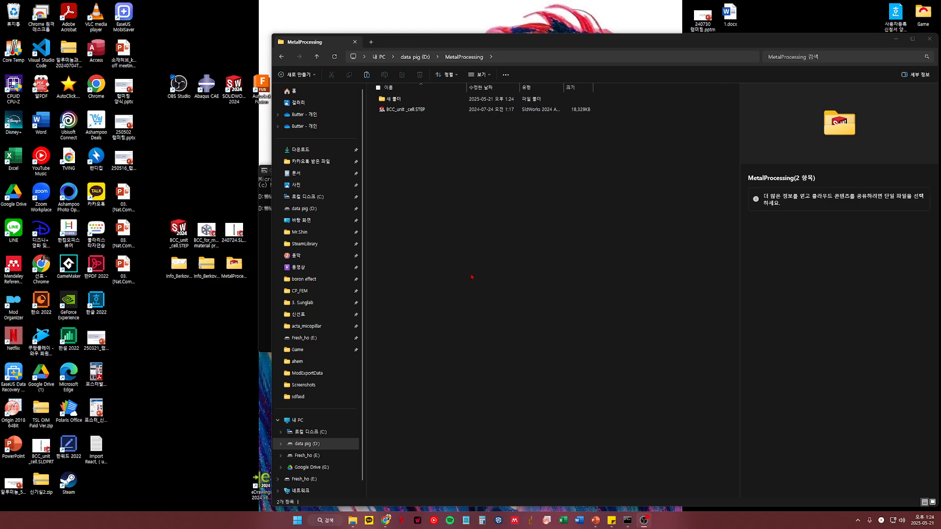
left_click(440, 229)
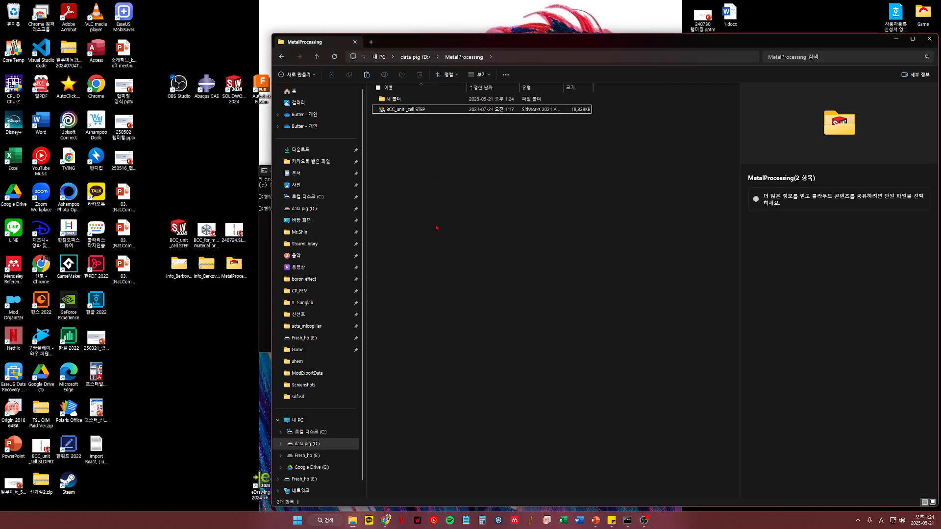
left_click(325, 519)
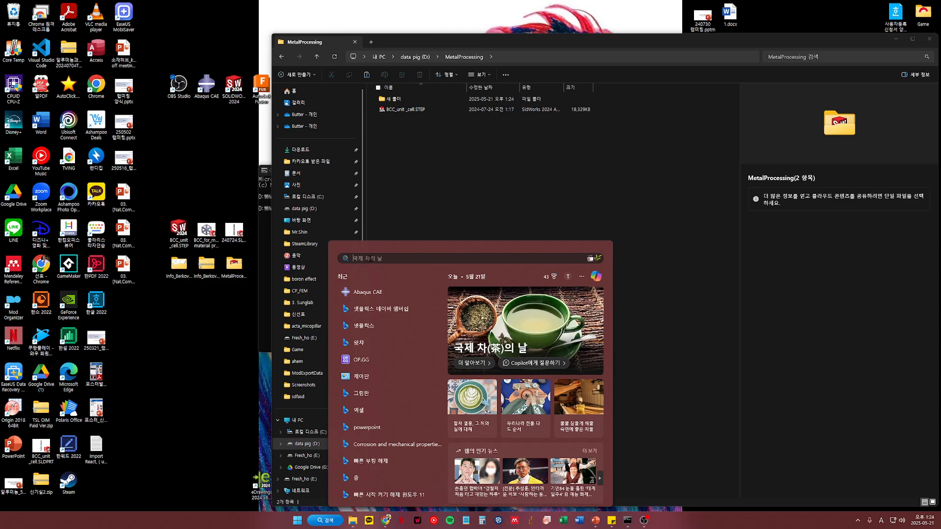
type("abaqus")
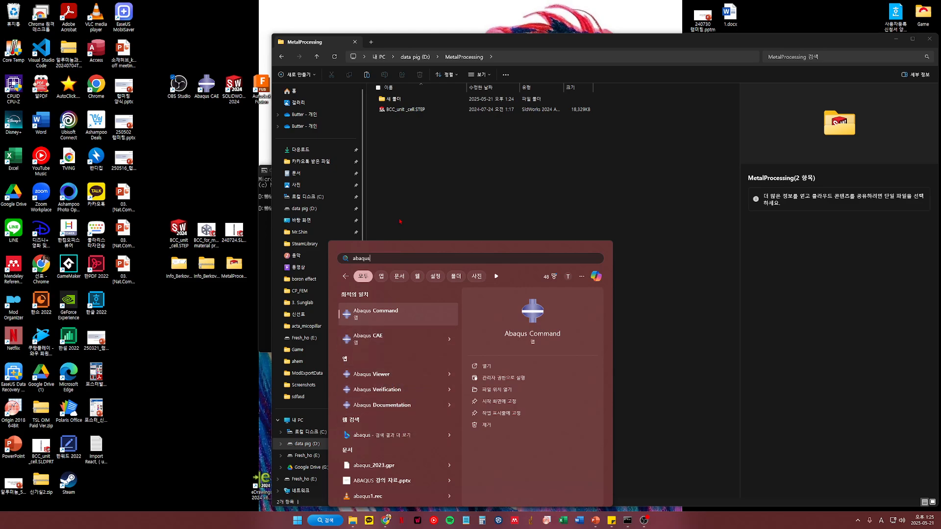
left_click(399, 221)
Open the MetalProcessing folder on the data pig (D:) drive, starting from This PC.
left_click(379, 56)
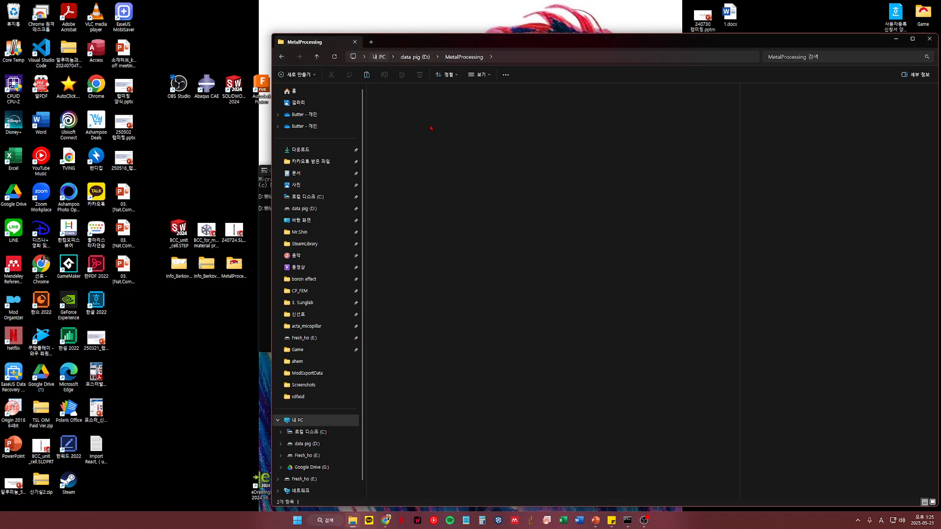
left_click(495, 317)
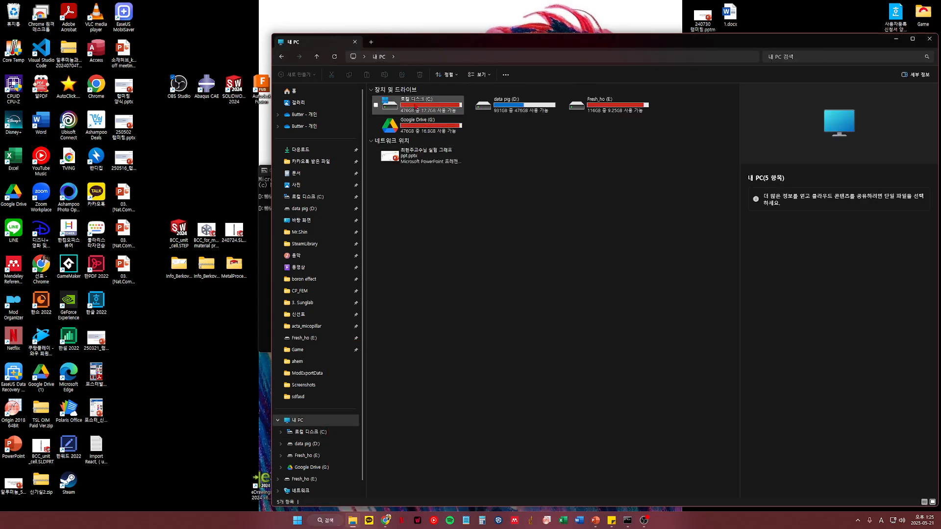
double_click(509, 107)
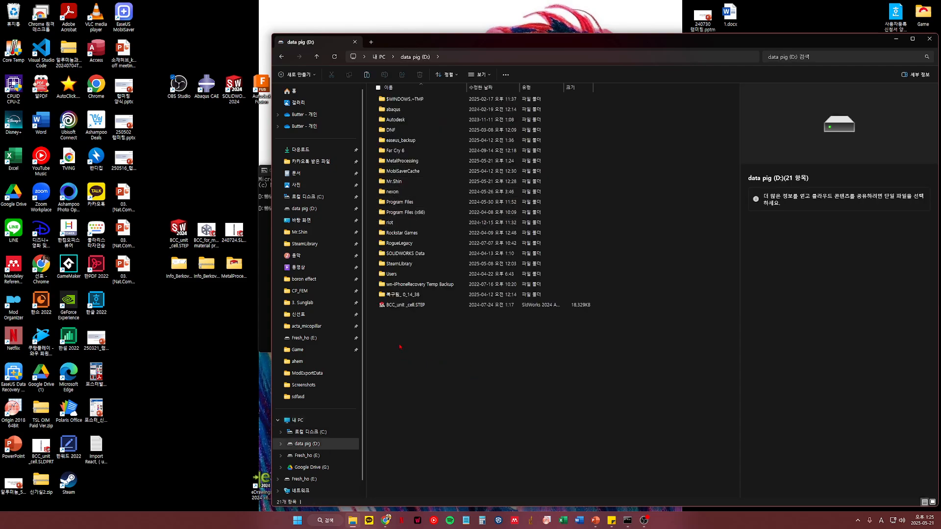
left_click(429, 161)
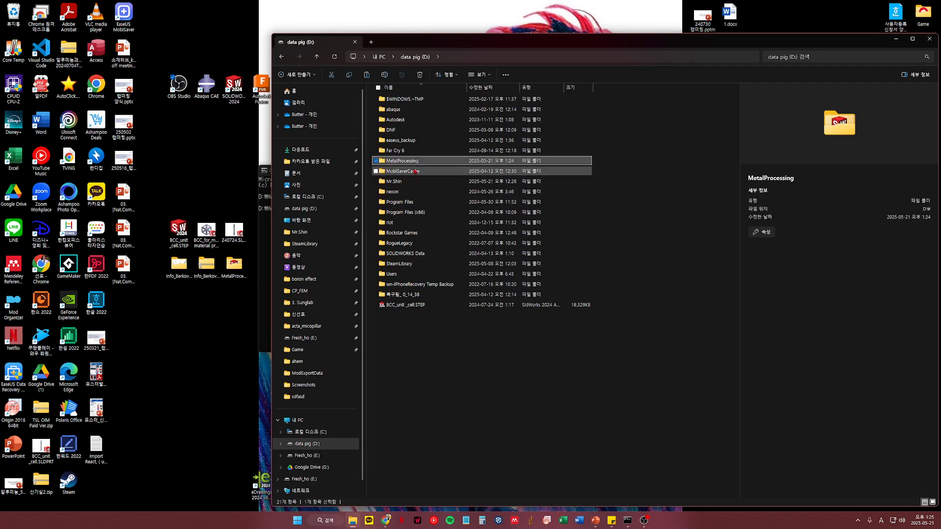
double_click(410, 163)
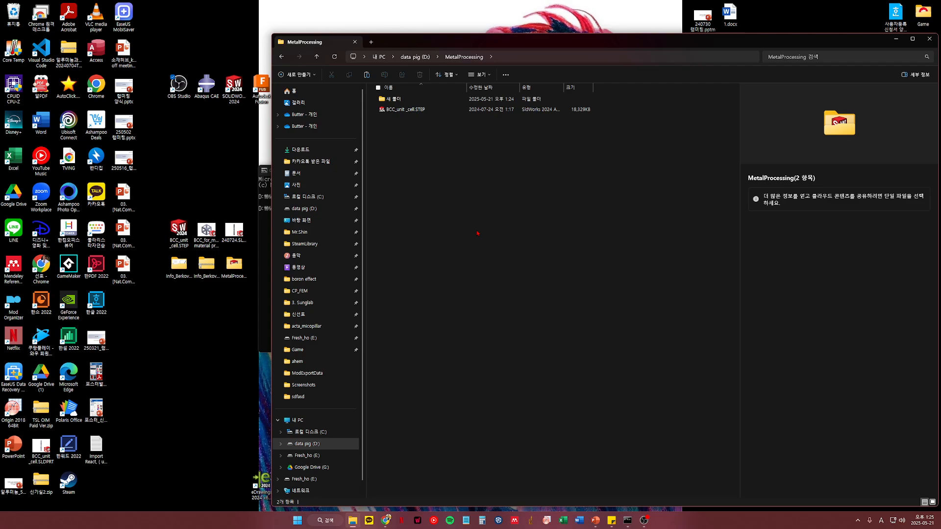
Open a command prompt with cmd from the MetalProcessing folder's path and place its window over the folder view.
left_click(520, 57)
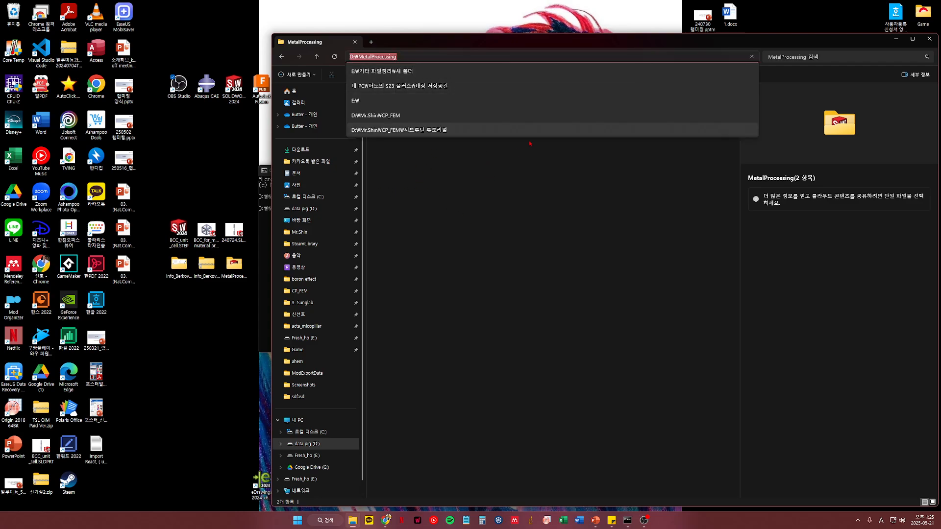
left_click(529, 143)
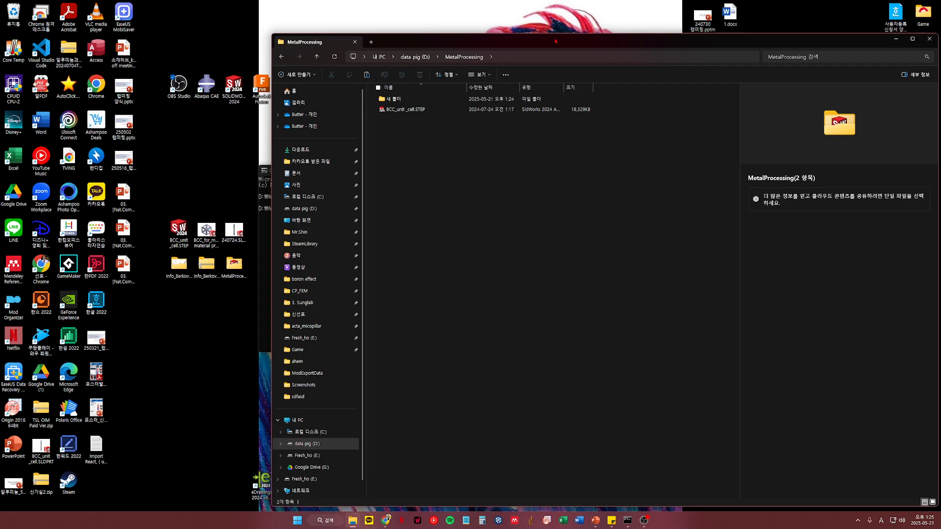
left_click_drag(555, 41, 402, 36)
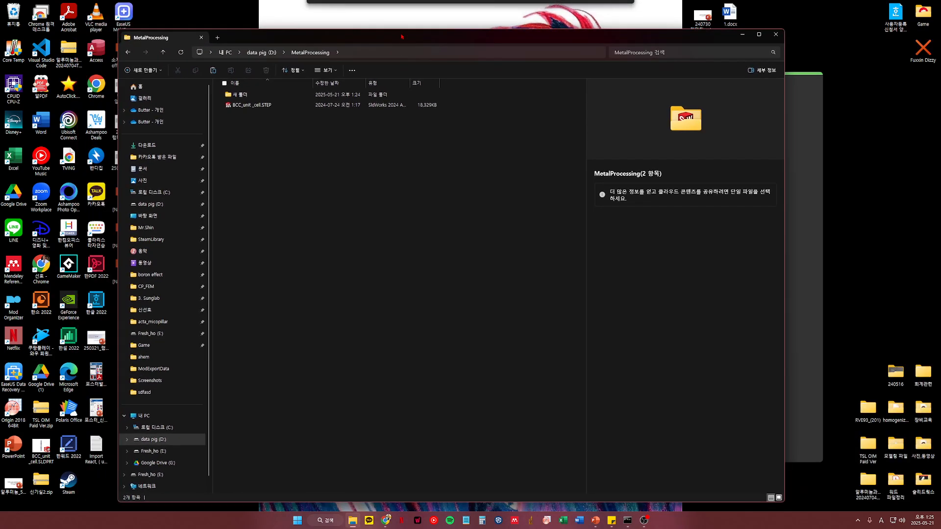
left_click(430, 52)
type("cmd")
key("Return")
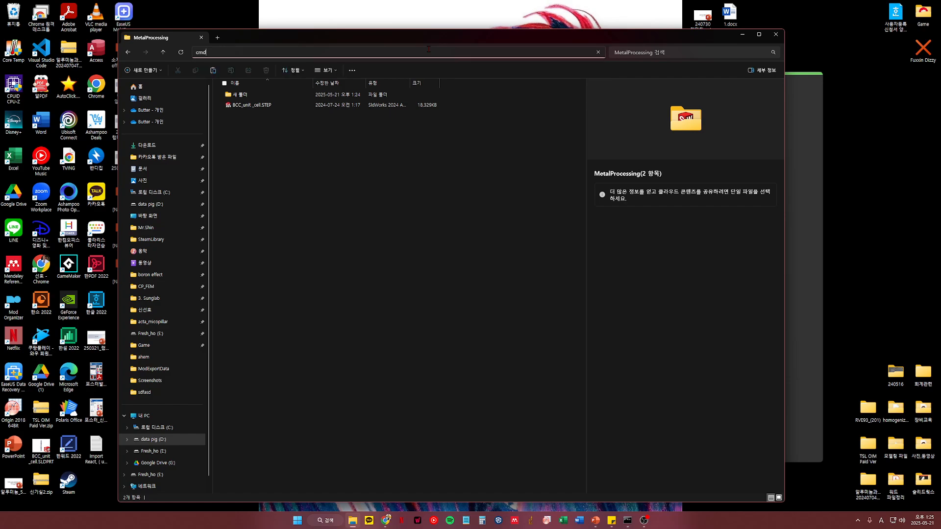
left_click_drag(305, 112, 603, 225)
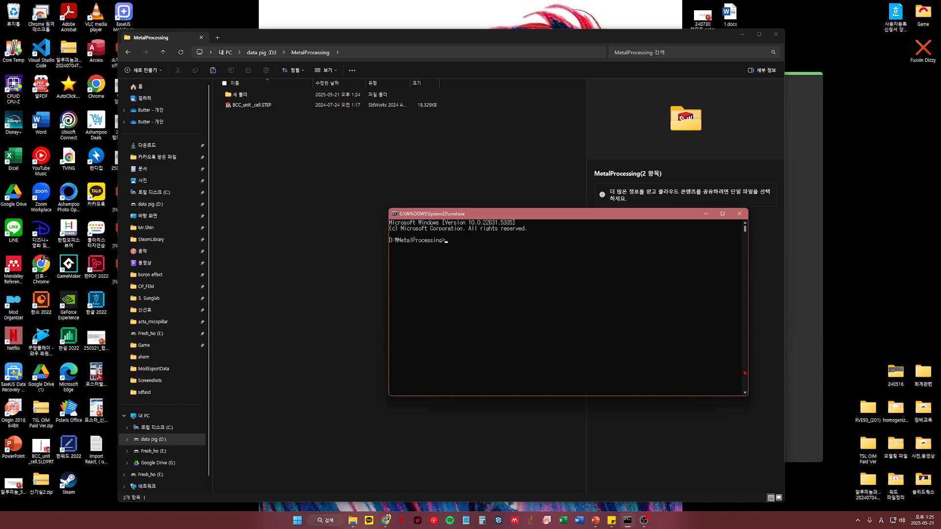
Launch Abaqus/CAE with the command abaqus cae and dismiss the Start Session dialog.
left_click(469, 240)
type("abaqus cae")
key("Return")
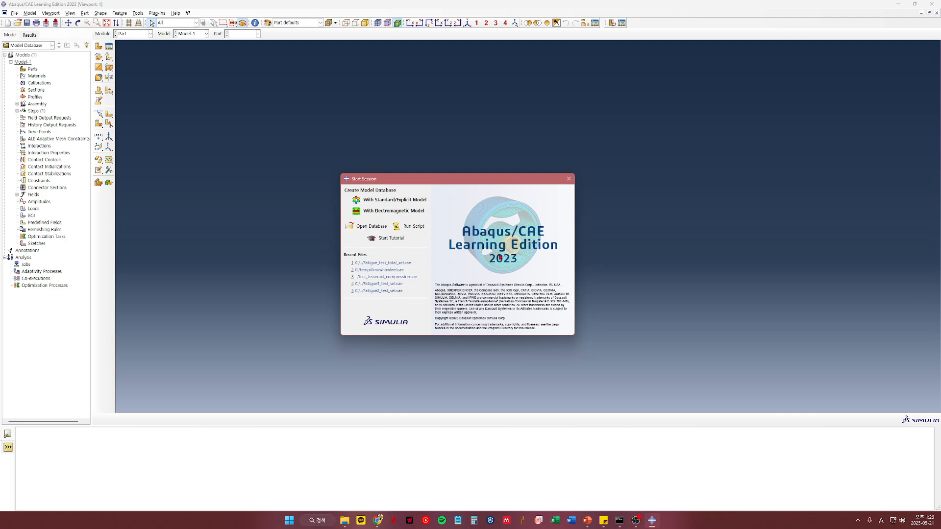
left_click(565, 181)
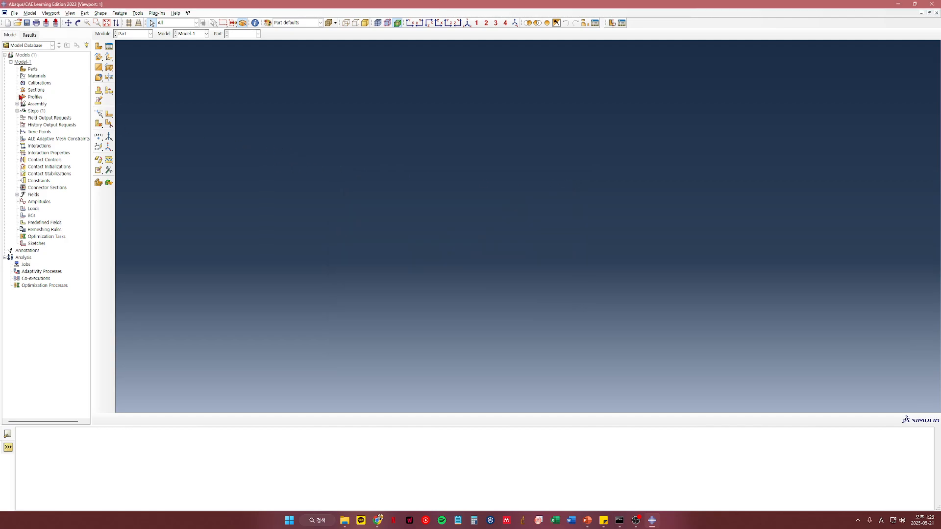
Review the list of available modules, from Part to Sketch, without changing the current module.
left_click(139, 34)
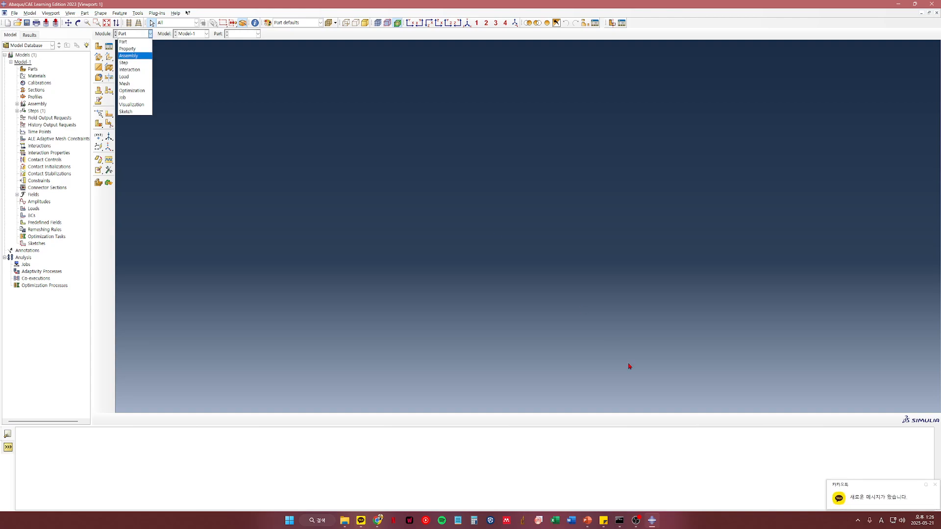
left_click(856, 520)
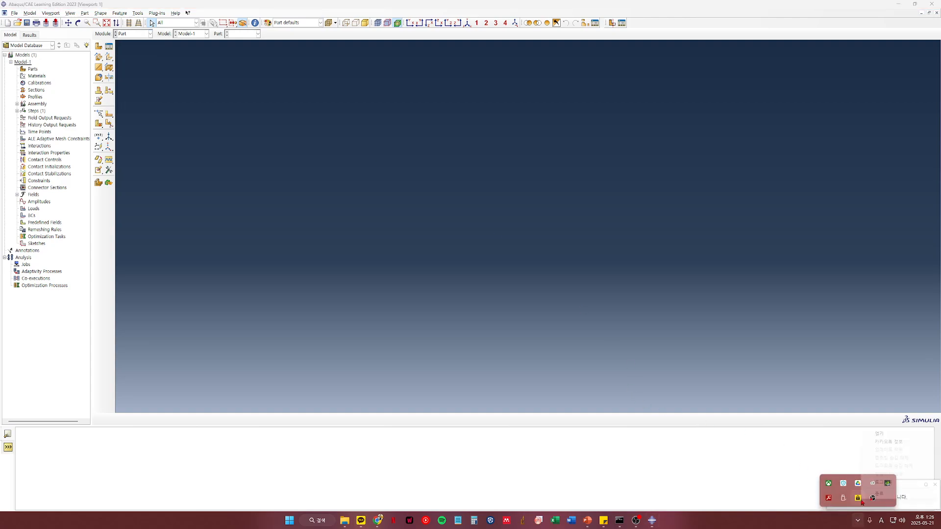
left_click(705, 413)
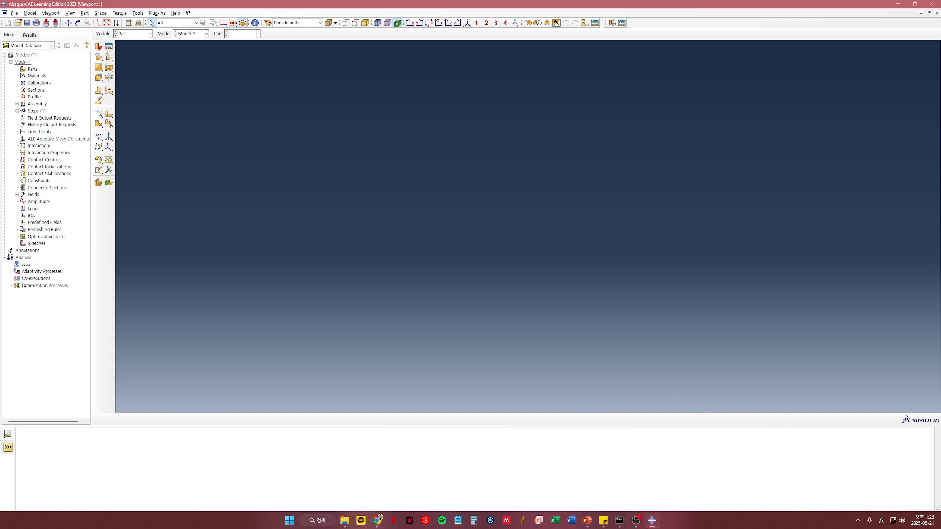
left_click(134, 35)
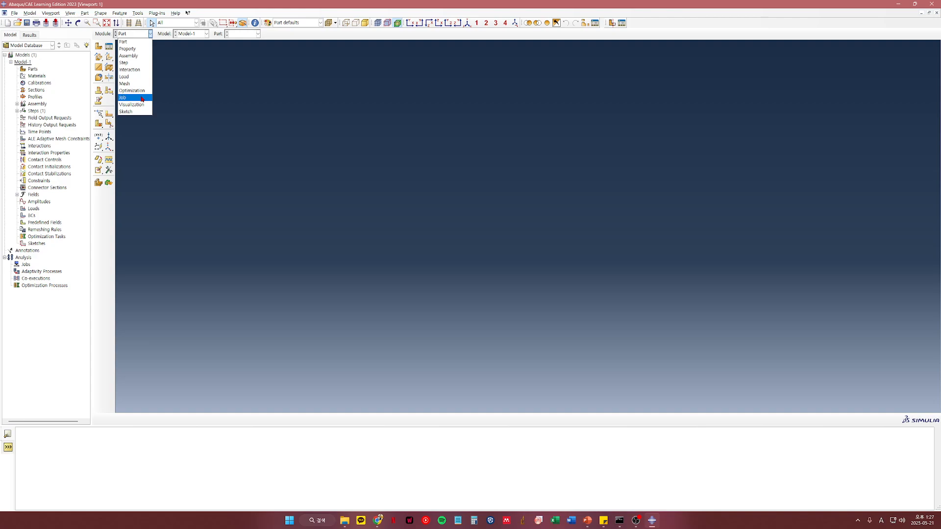
left_click(273, 281)
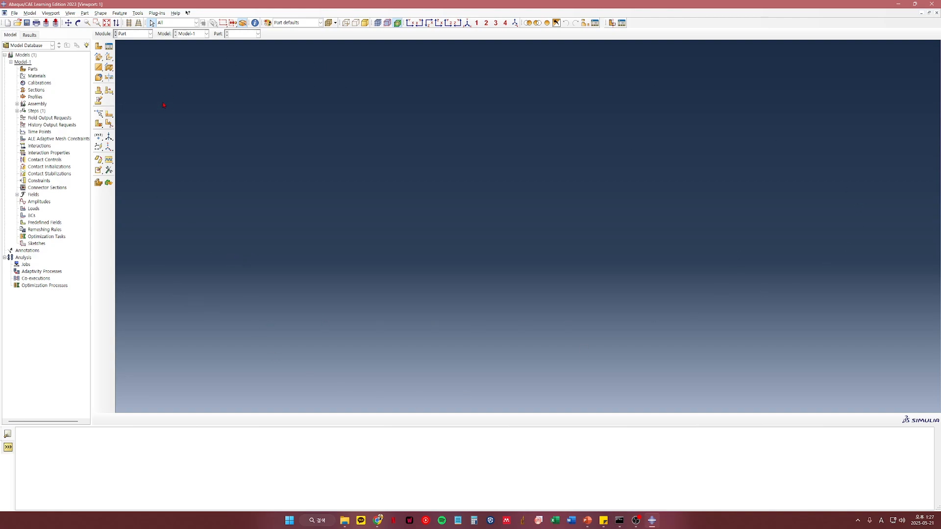
left_click(134, 33)
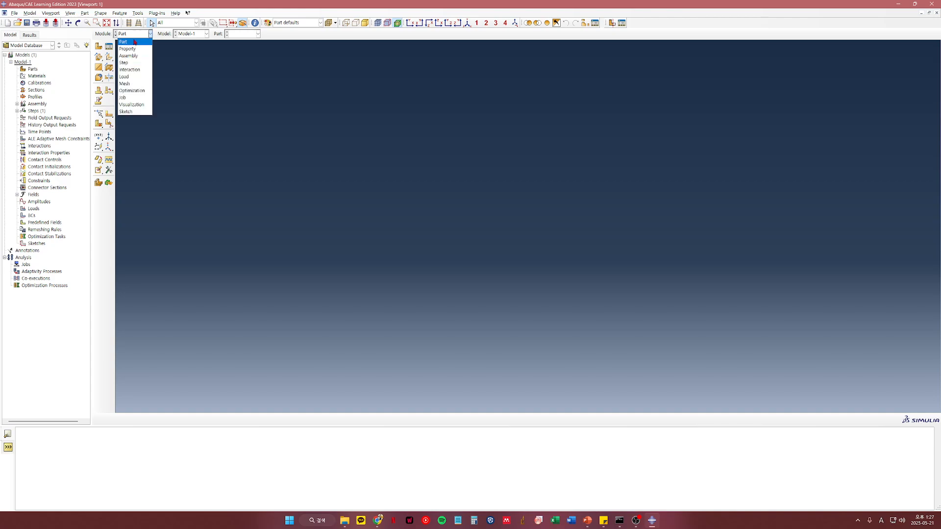
left_click(285, 127)
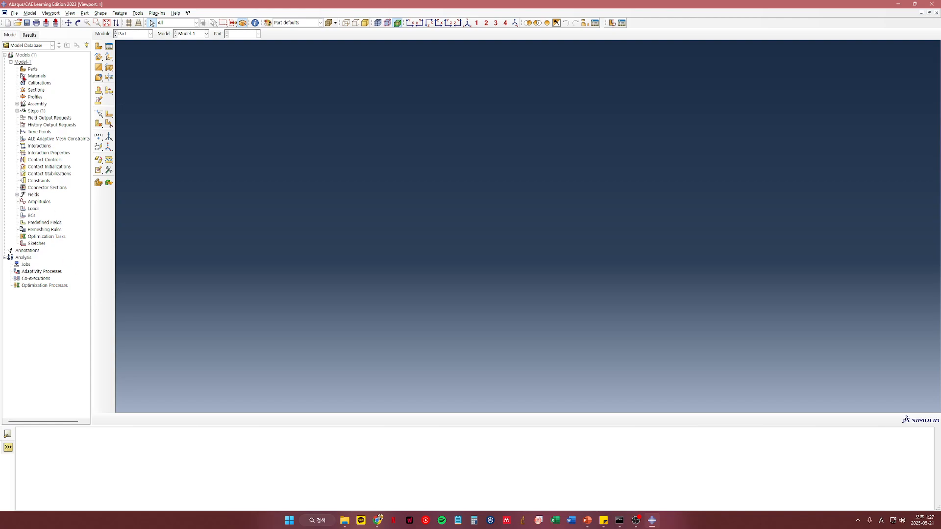
Examine the Assembly and Steps branches of the model tree and view the Part Manager.
left_click(17, 104)
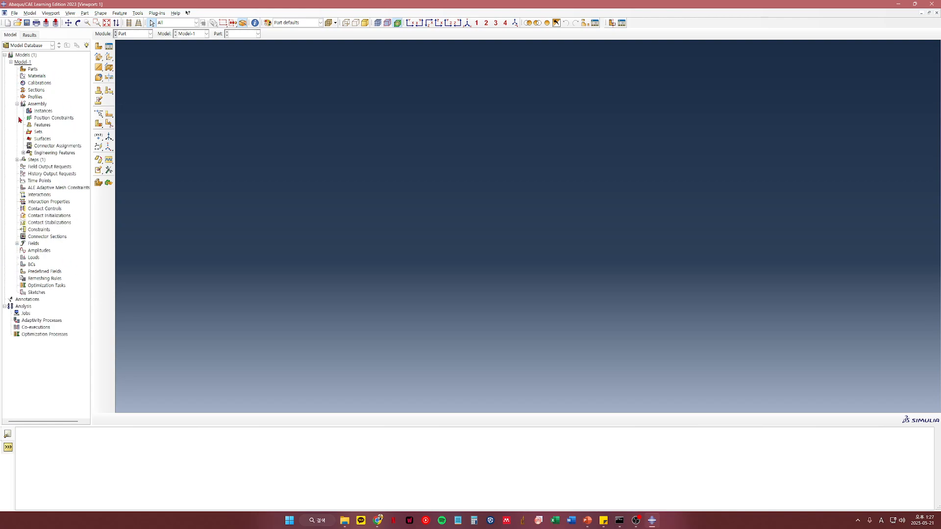
left_click(17, 160)
left_click(18, 160)
left_click(17, 104)
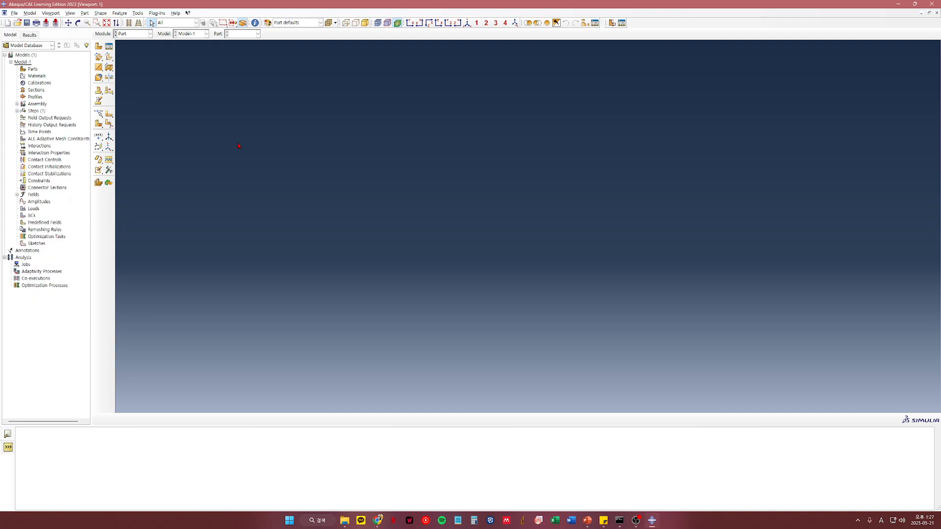
right_click(35, 70)
left_click(52, 81)
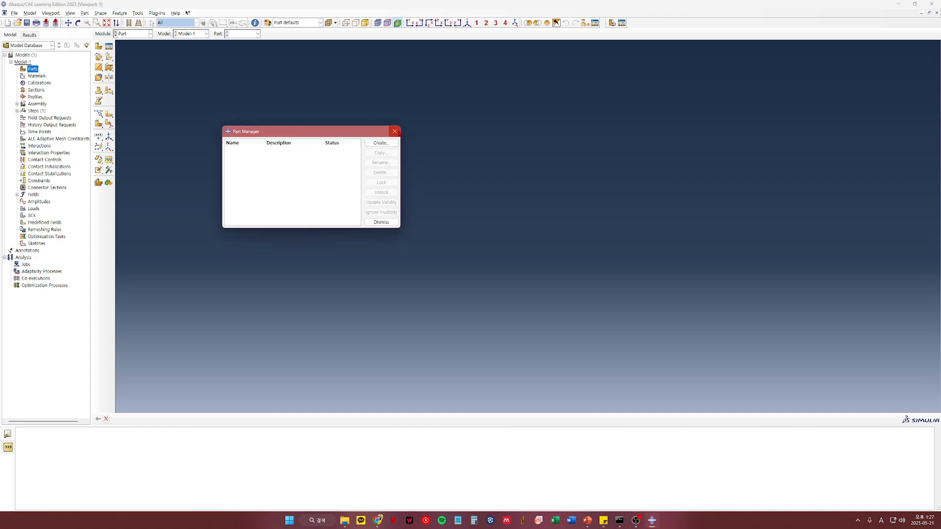
left_click(394, 131)
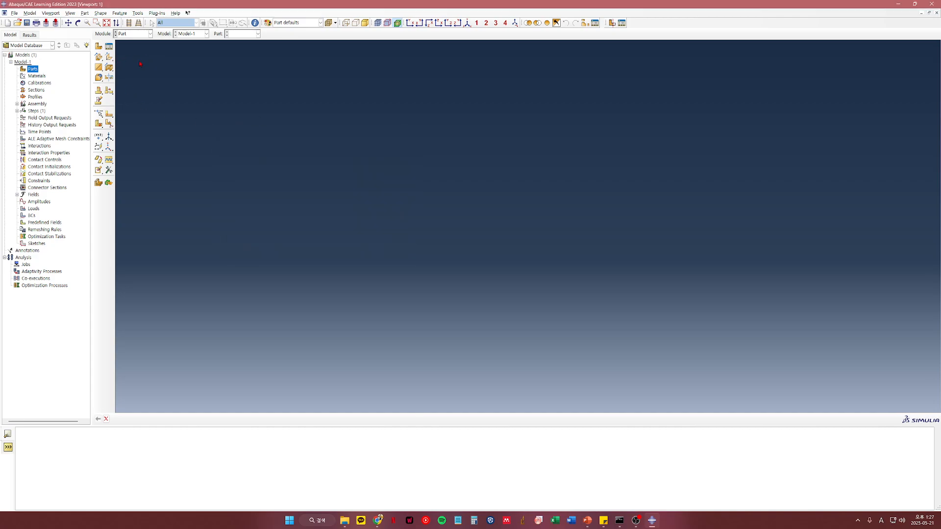
View the Material Manager in the Property module, close it, and return to the Part module.
left_click(137, 33)
left_click(130, 45)
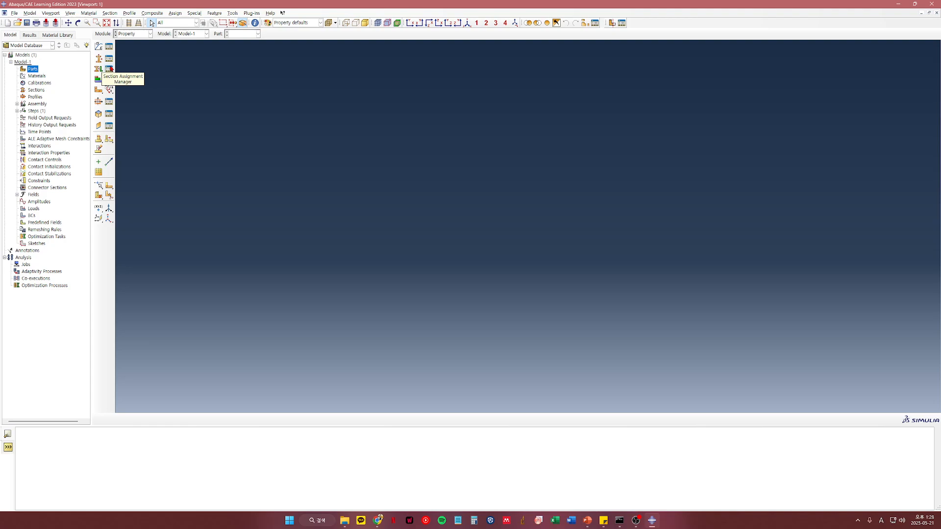
left_click(112, 46)
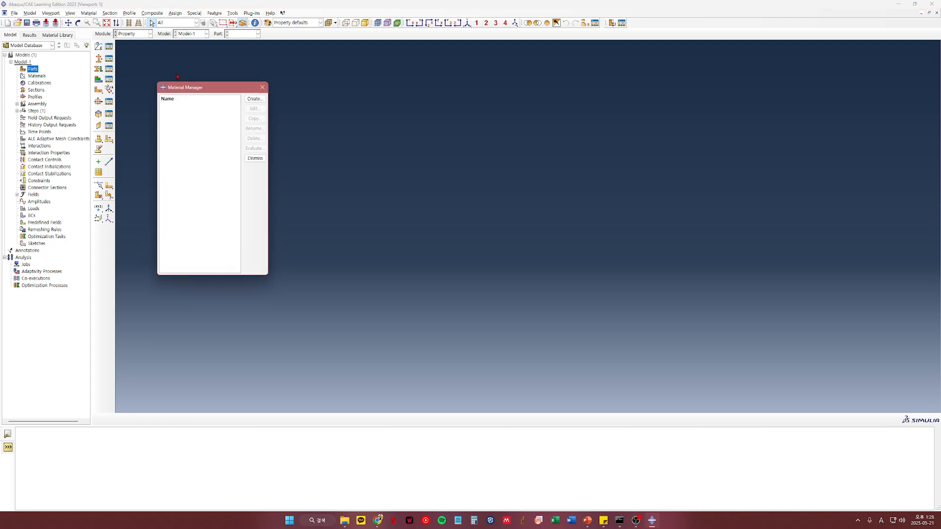
left_click_drag(269, 125, 415, 125)
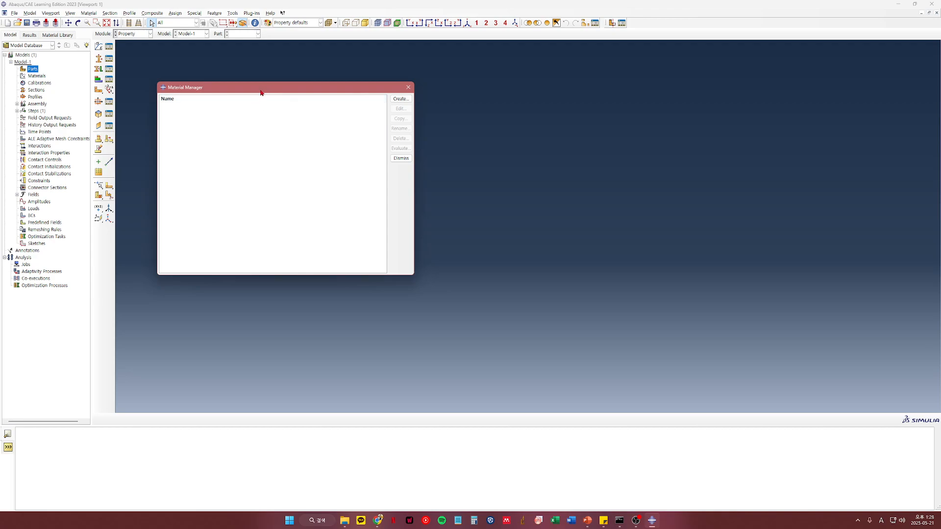
left_click(408, 87)
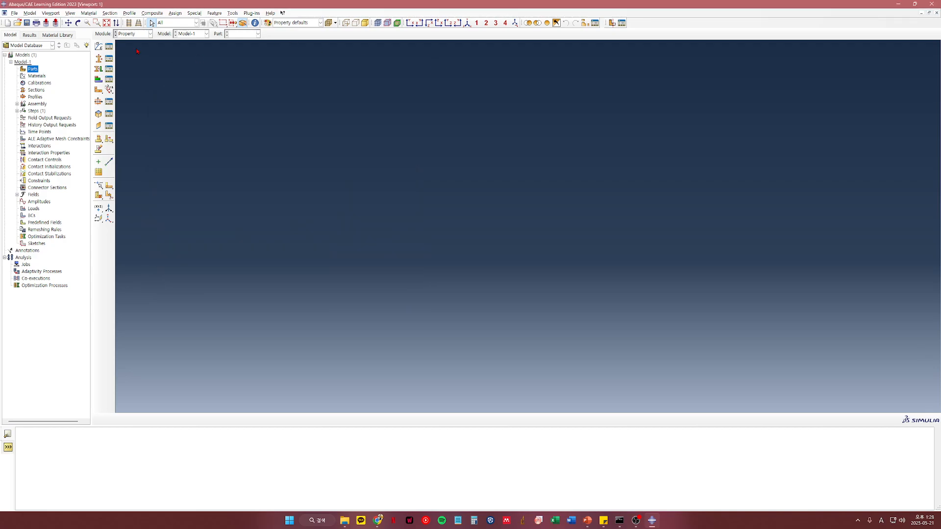
left_click(132, 34)
left_click(127, 41)
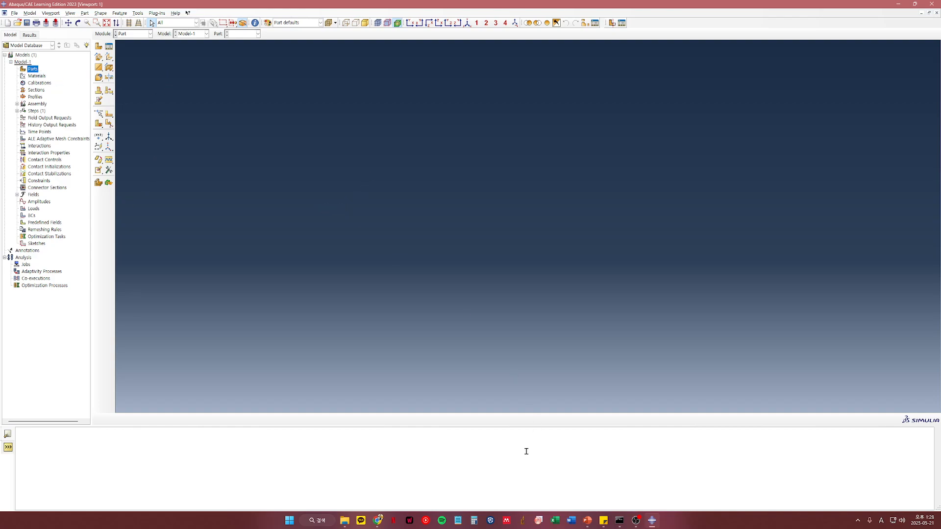
Switch to File Explorer and check the path and contents of the MetalProcessing folder.
left_click(349, 522)
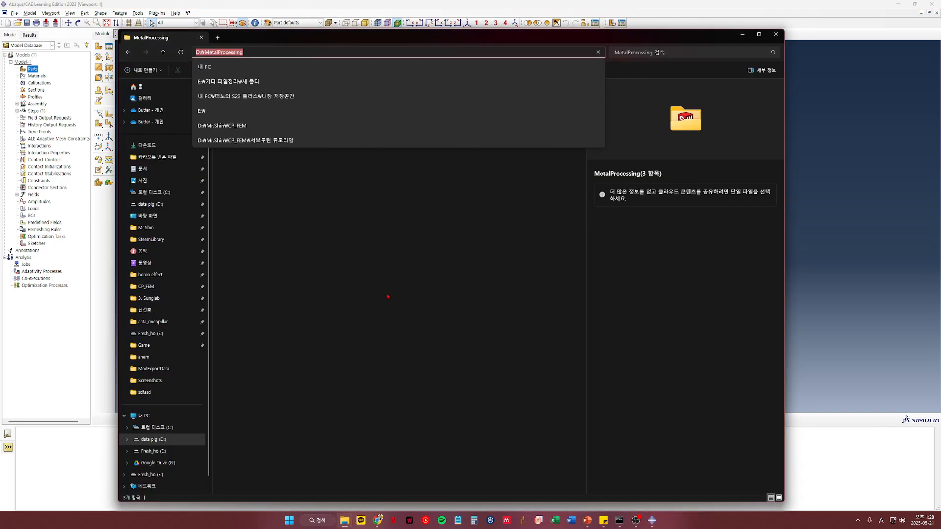
left_click(307, 172)
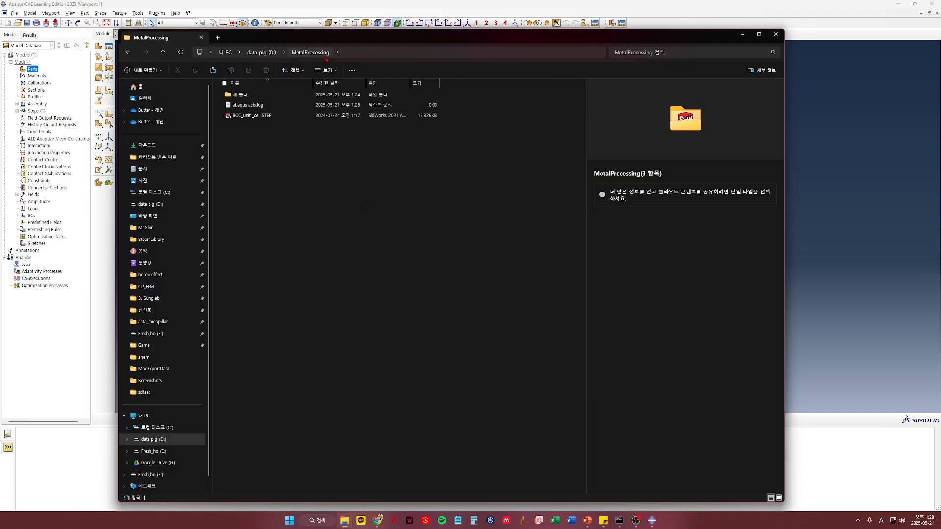
left_click(434, 51)
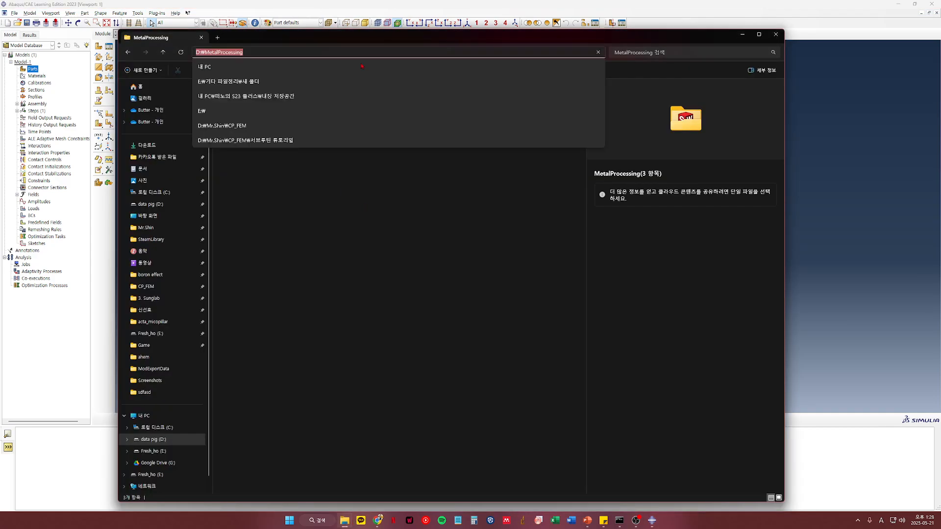
left_click(407, 207)
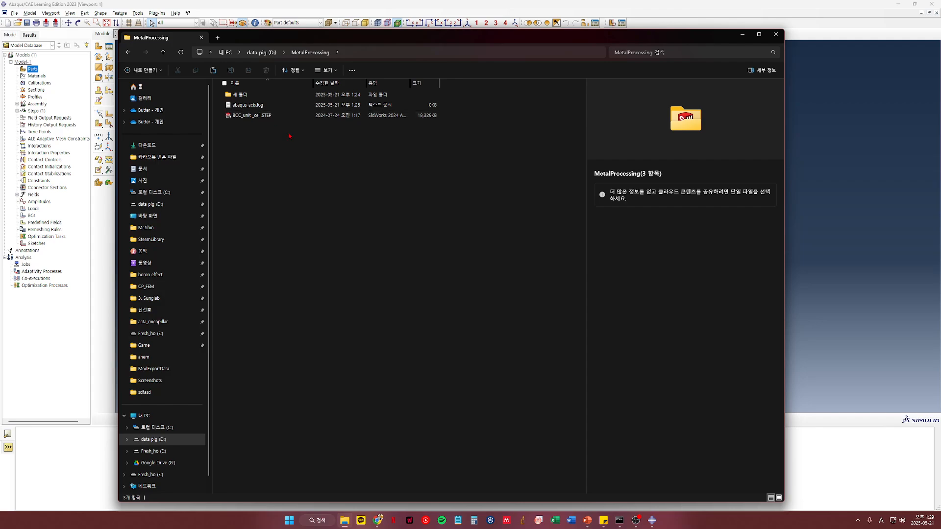
Return to Abaqus/CAE and open the STEP file BCC_unit _cell.STEP from the MetalProcessing folder for import as a part.
left_click_drag(298, 41, 422, 46)
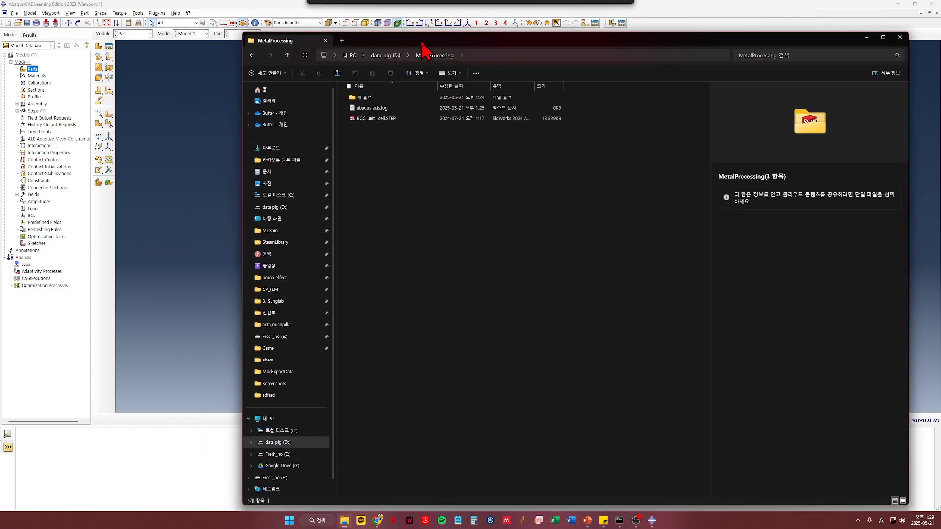
left_click(167, 64)
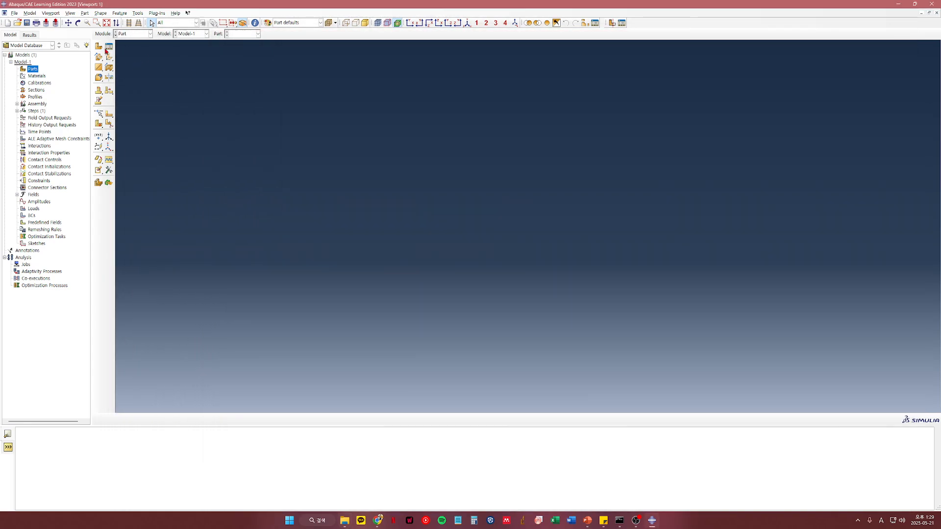
right_click(32, 69)
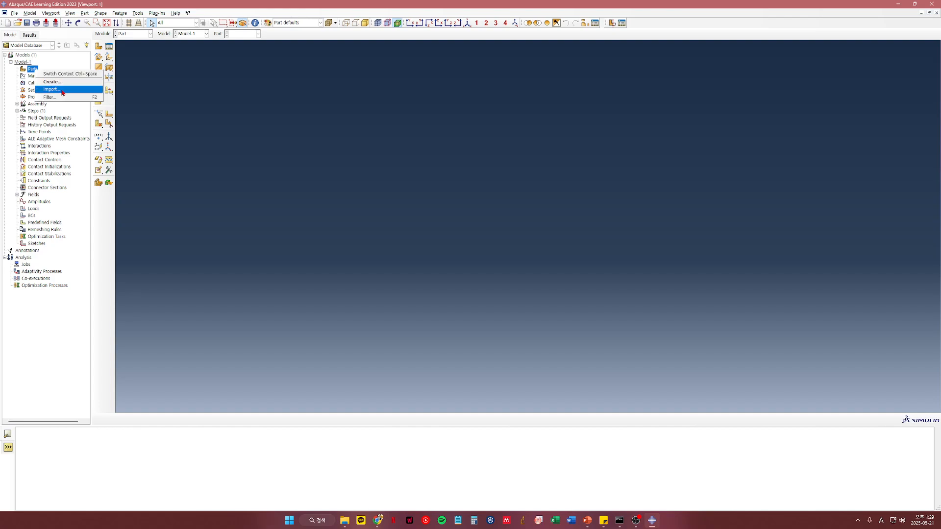
left_click(51, 90)
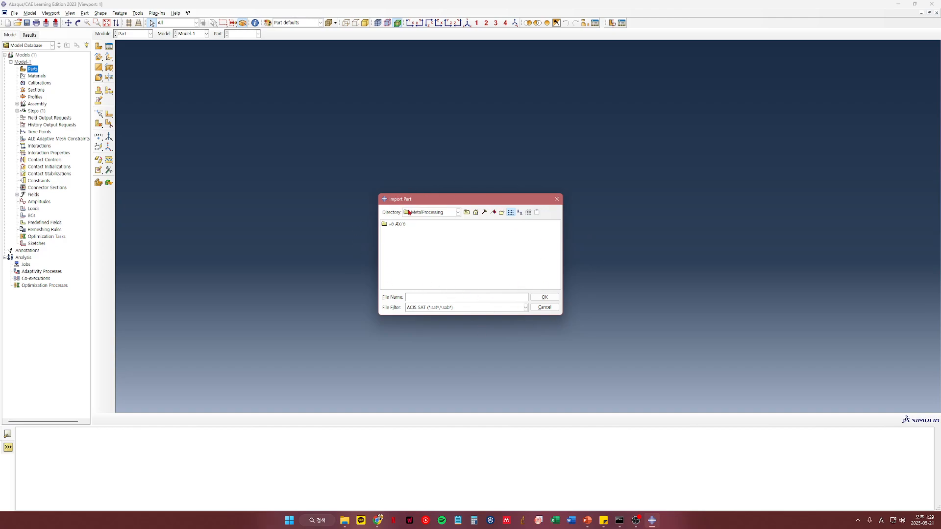
left_click(439, 308)
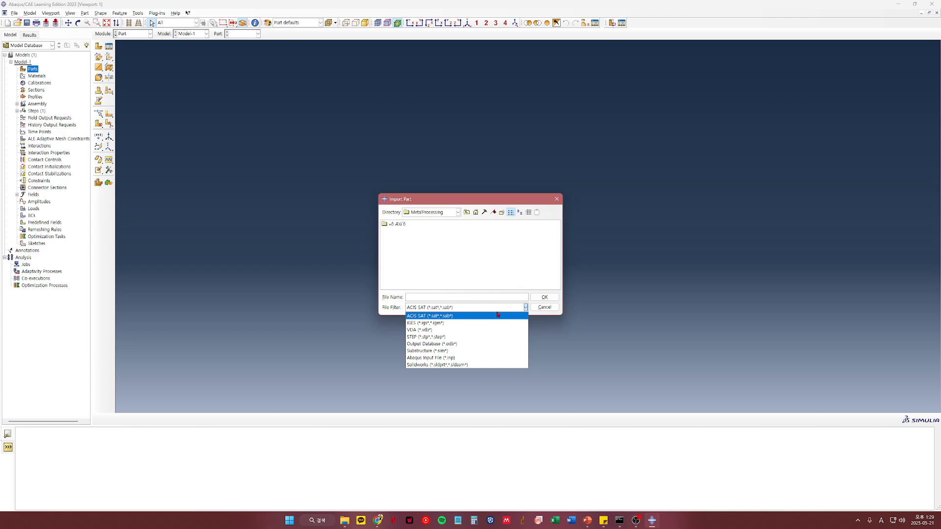
left_click(475, 337)
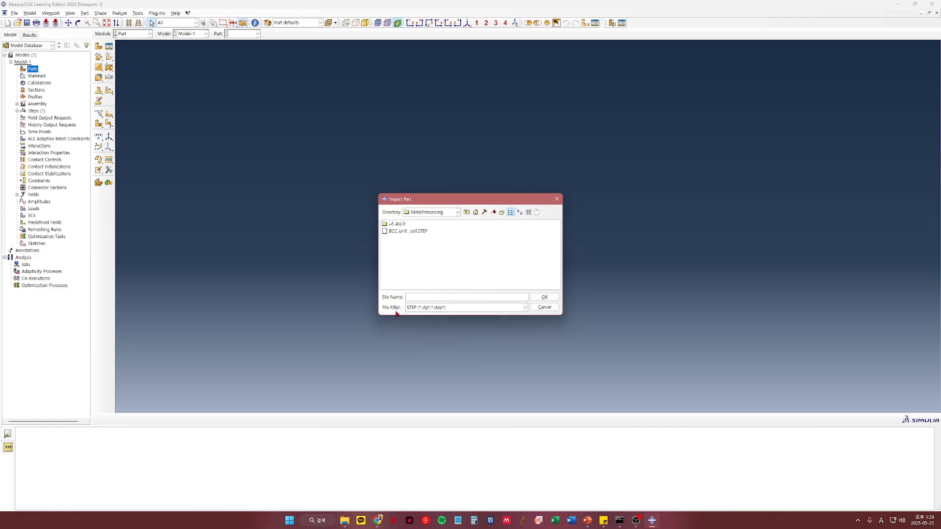
left_click(400, 232)
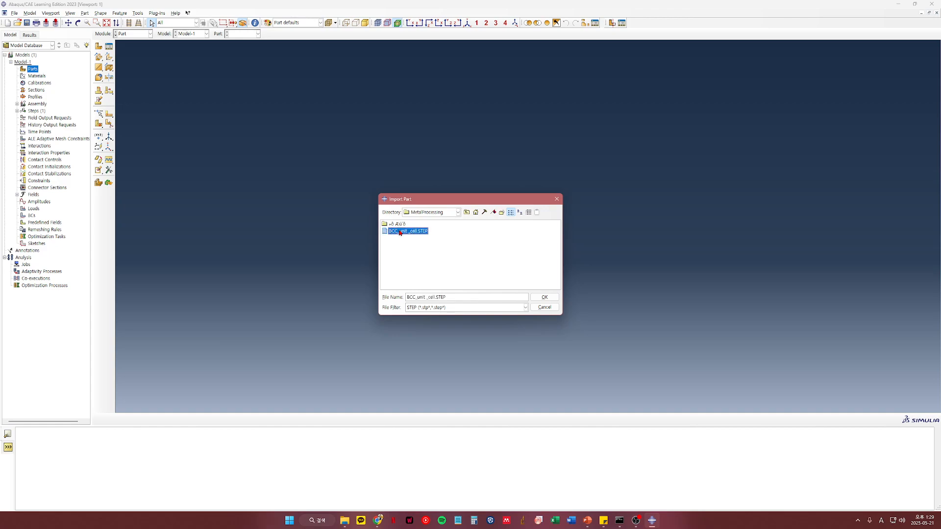
left_click(544, 297)
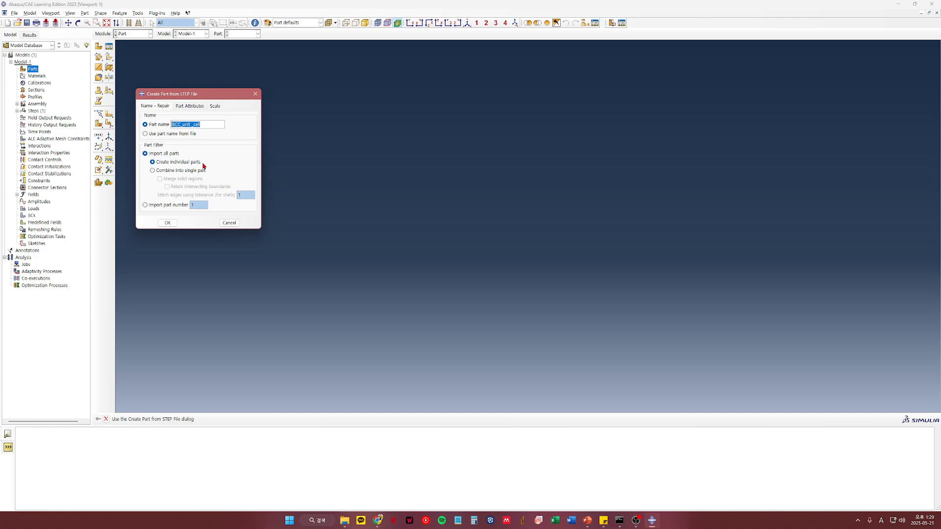
Import only part number 1 as BCC_unit _cell, multiplying all lengths by 1000.
left_click(175, 205)
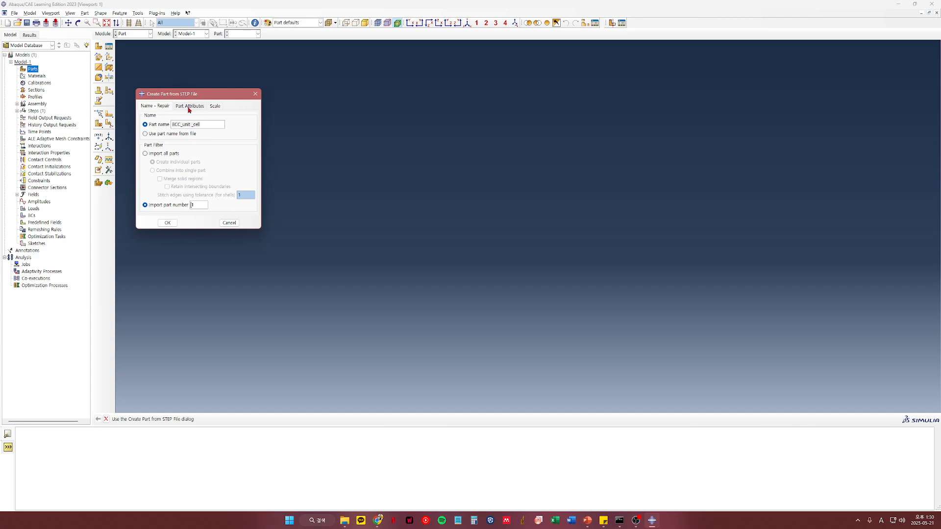
left_click(214, 106)
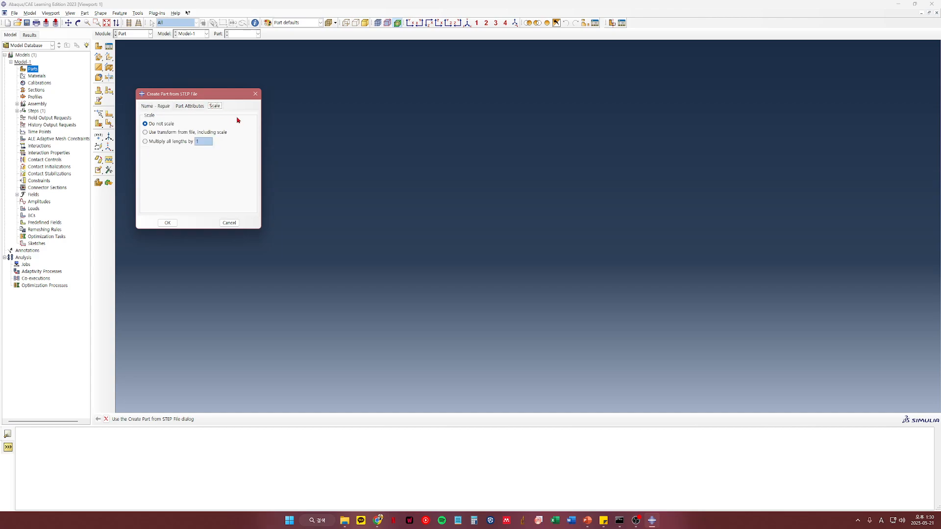
left_click(182, 142)
double_click(205, 140)
type("1000")
left_click(166, 222)
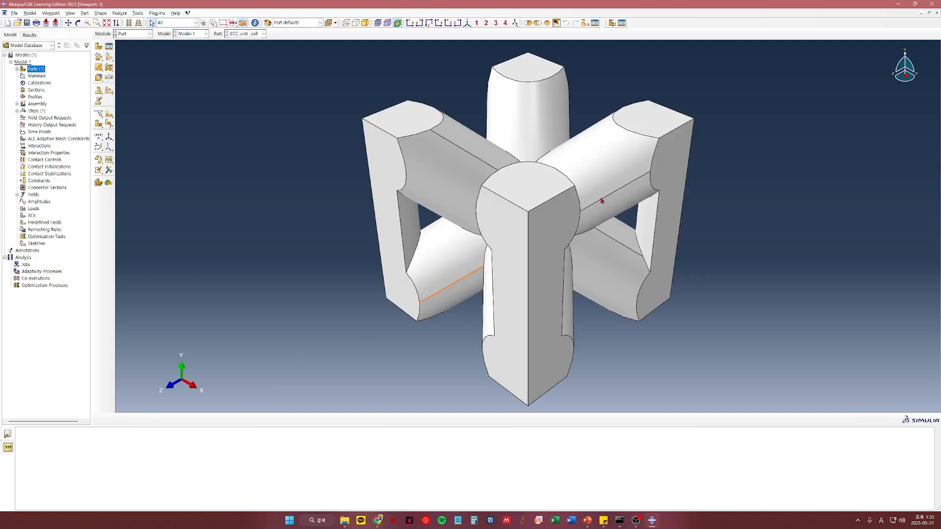
Examine the imported BCC unit cell from several angles, in the isometric view and in the front XY view.
left_click_drag(529, 292, 606, 243, "ctrl+alt")
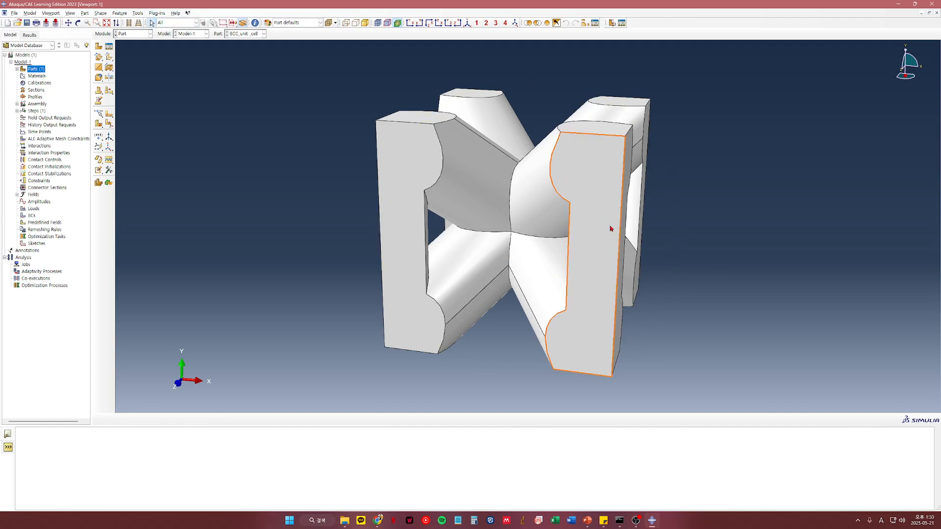
left_click_drag(611, 226, 549, 266, "ctrl+alt")
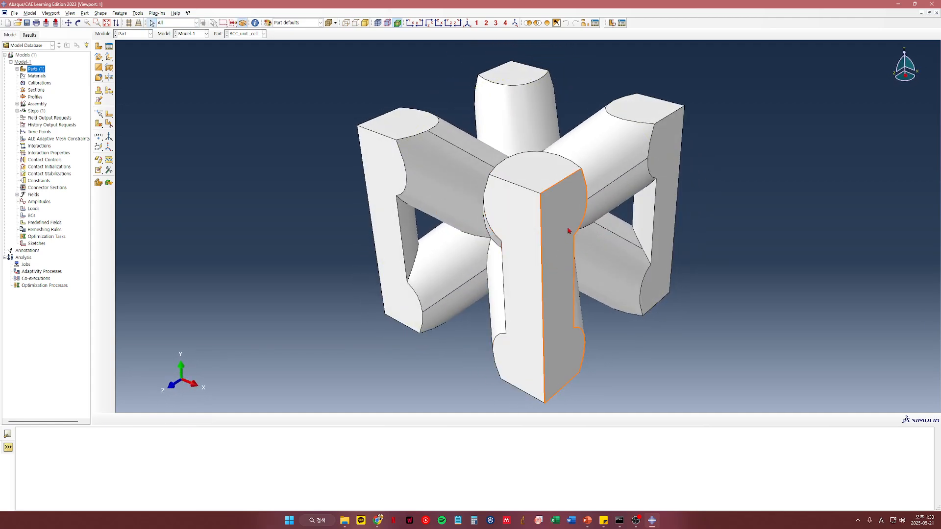
middle_click_drag(549, 261, 538, 209, "ctrl+alt")
scroll(552, 295, "up", 4)
left_click_drag(553, 295, 588, 113, "ctrl+alt")
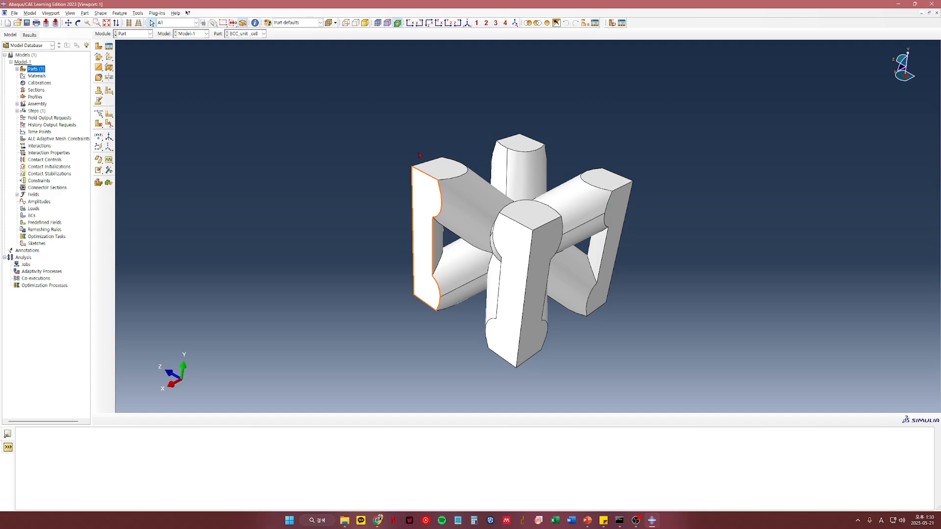
left_click(467, 22)
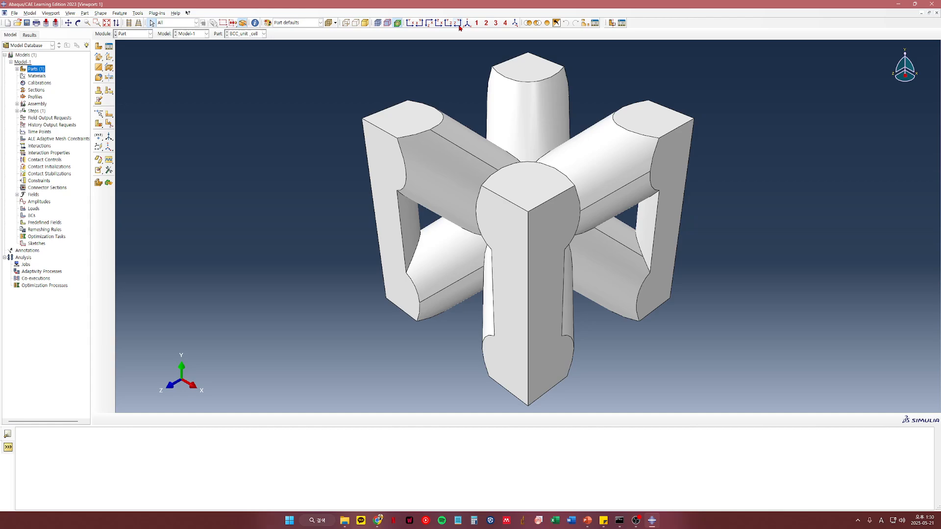
left_click(438, 24)
left_click(410, 22)
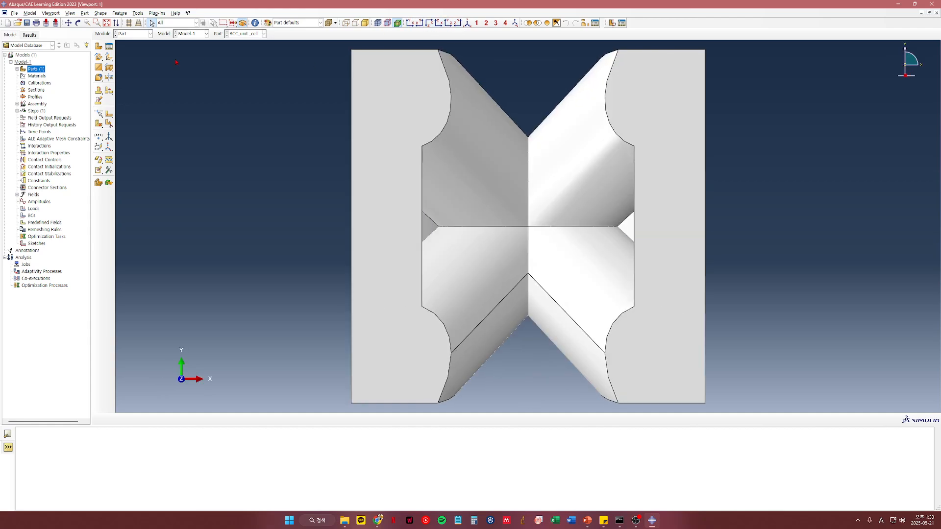
Hide the View Options toolbar and show it again.
left_click(139, 14)
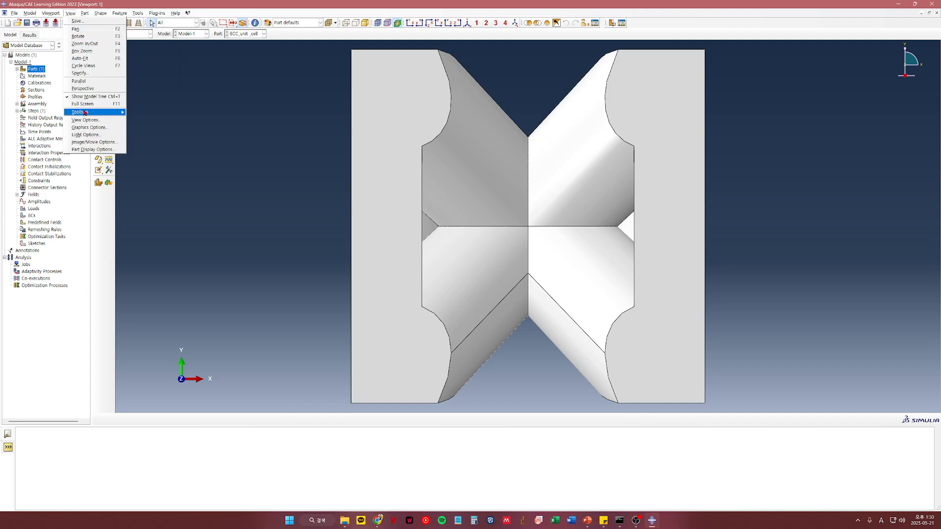
mouse_move(82, 115)
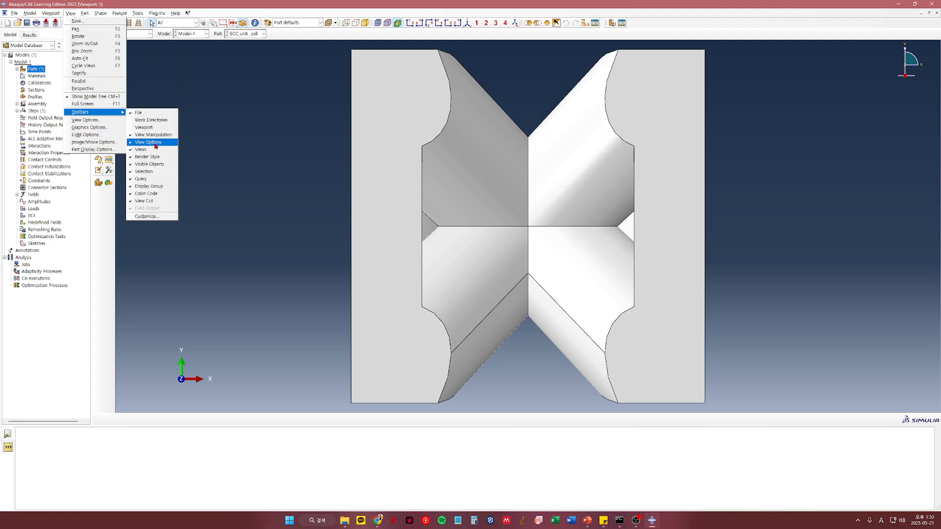
left_click(136, 142)
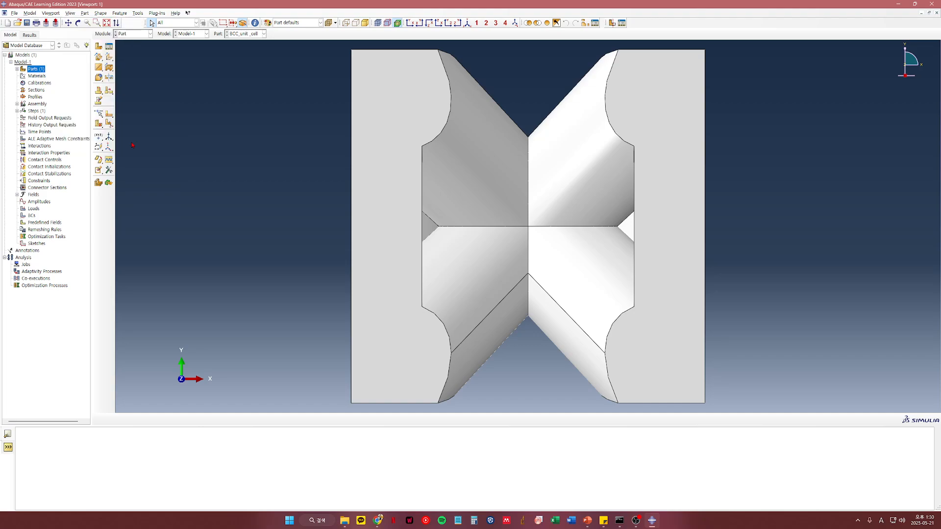
left_click(72, 15)
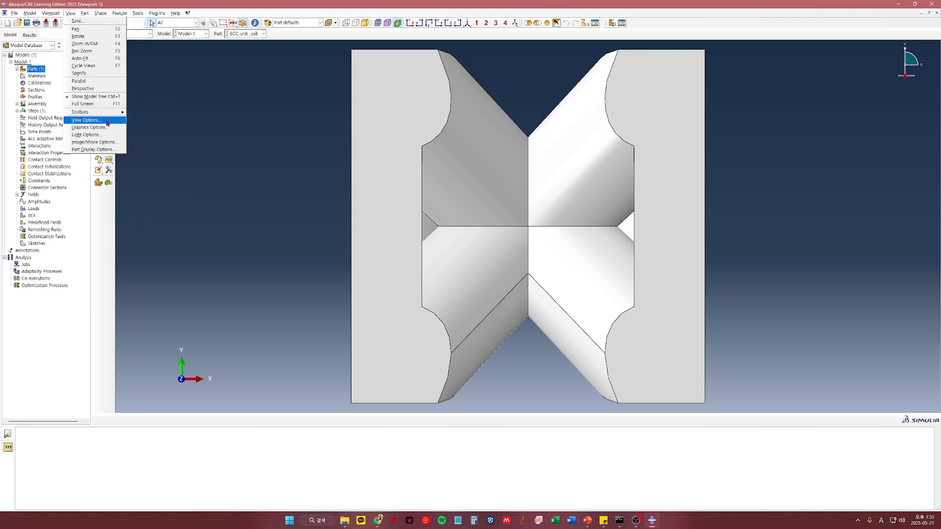
mouse_move(115, 112)
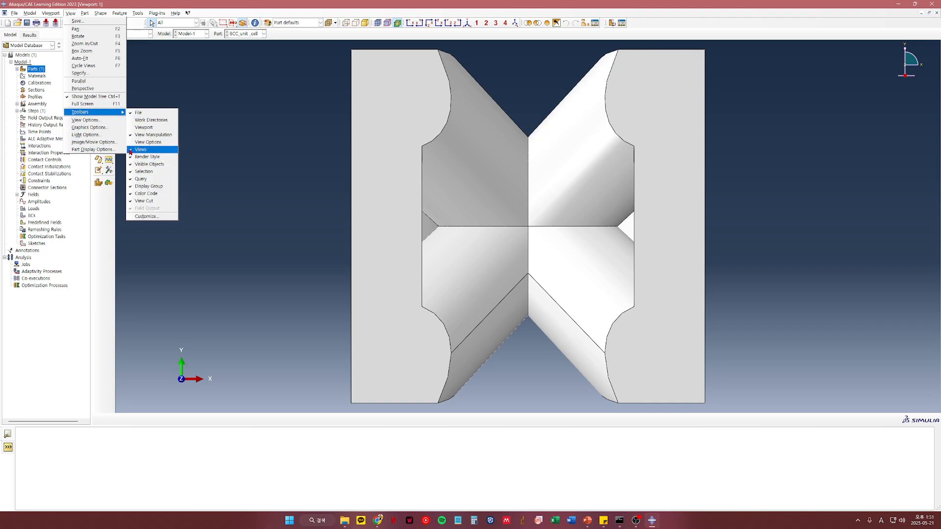
left_click(141, 142)
Hide the Views toolbar and show it again.
left_click(70, 13)
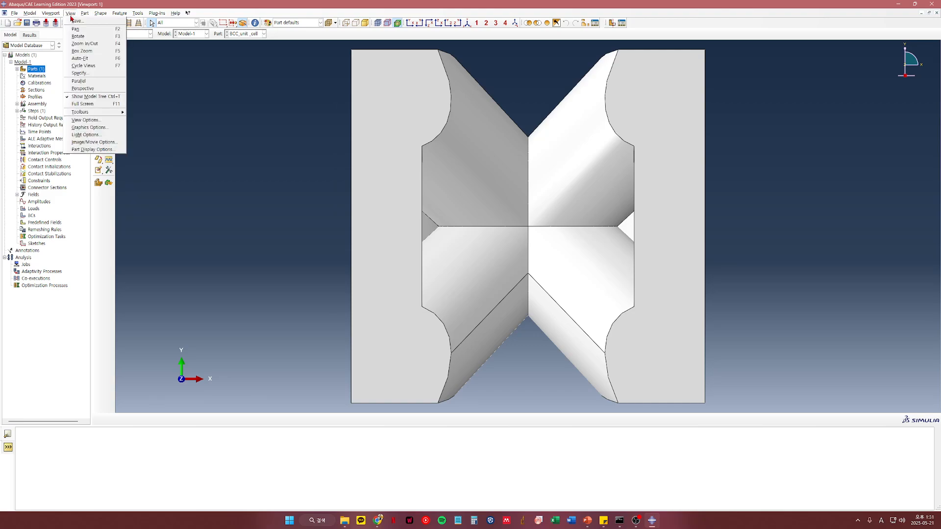
mouse_move(123, 115)
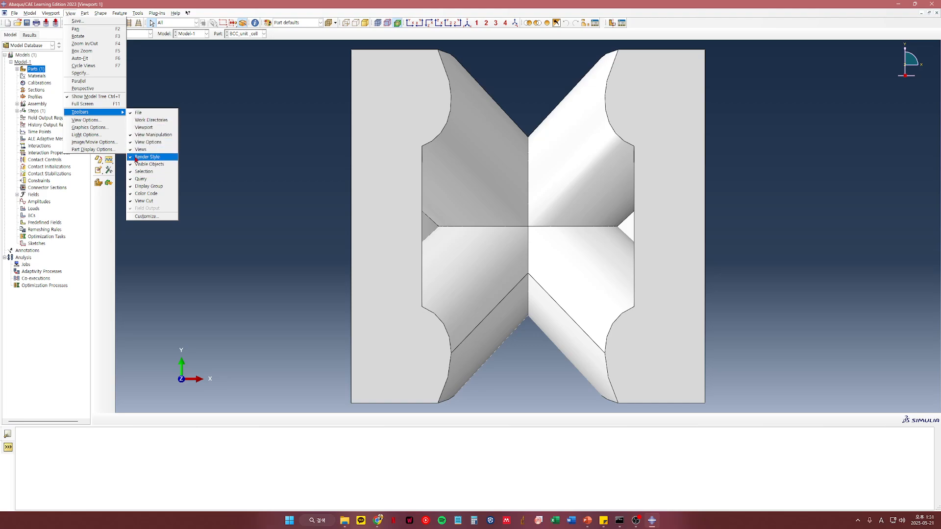
left_click(132, 152)
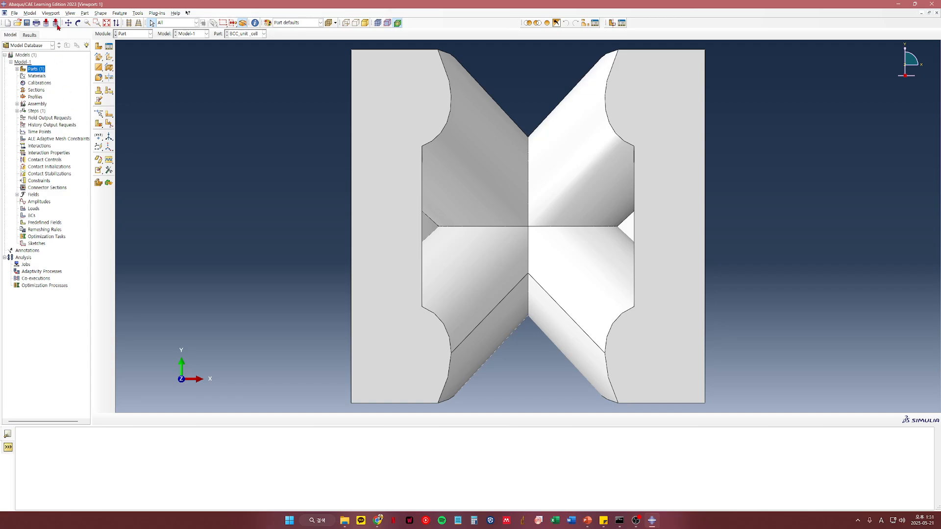
left_click(70, 12)
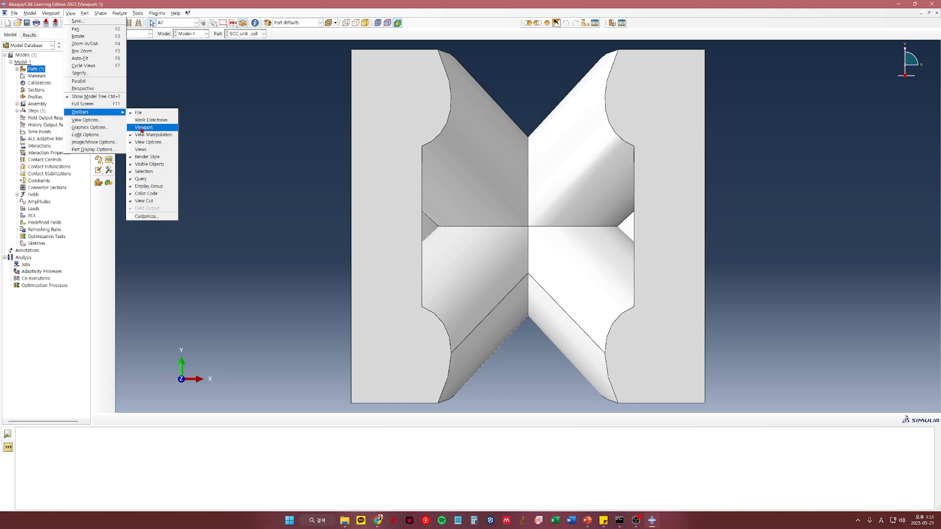
left_click(140, 150)
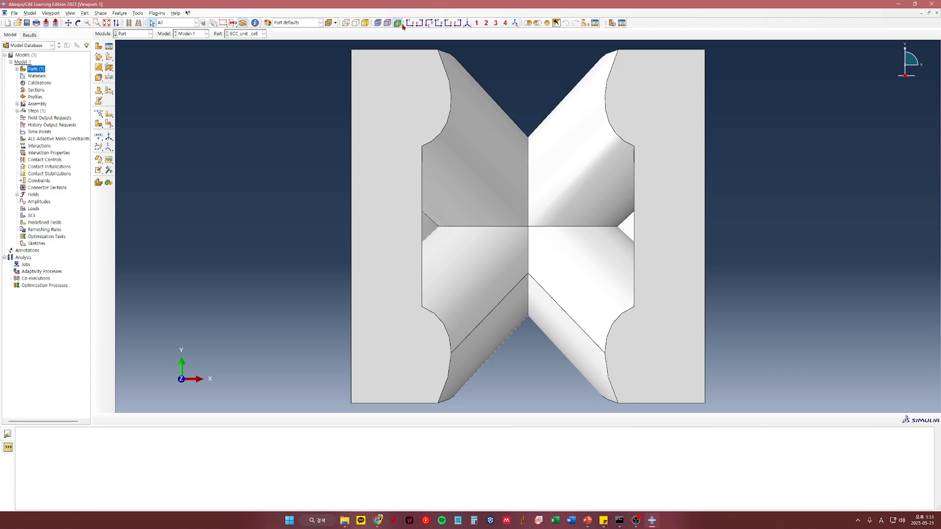
Undock the Views toolbar and dock it again at the end of the toolbar row.
left_click_drag(391, 33, 203, 184)
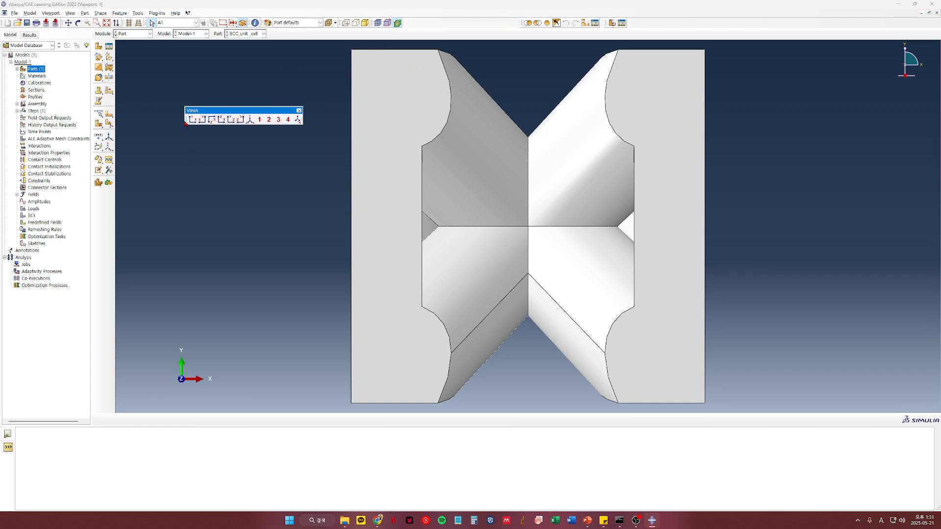
left_click(187, 120)
left_click_drag(187, 123, 427, 33)
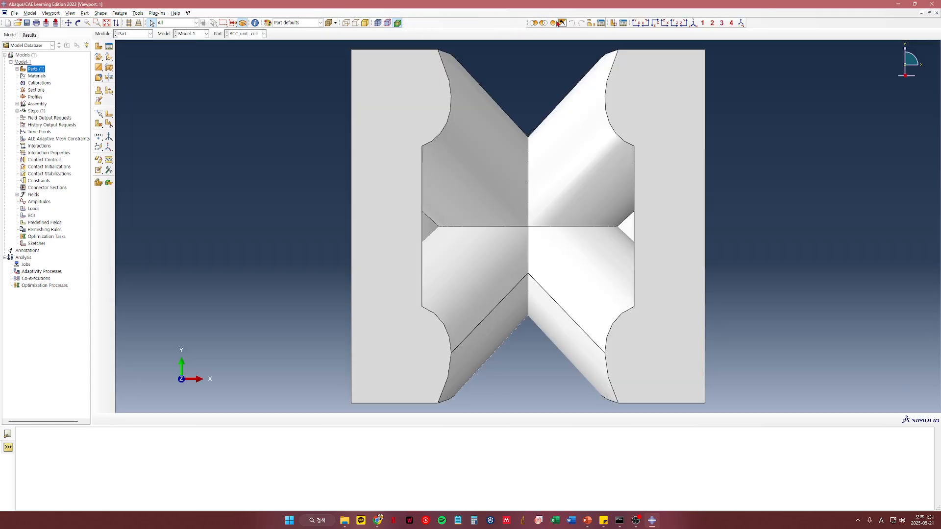
left_click_drag(632, 22, 621, 34)
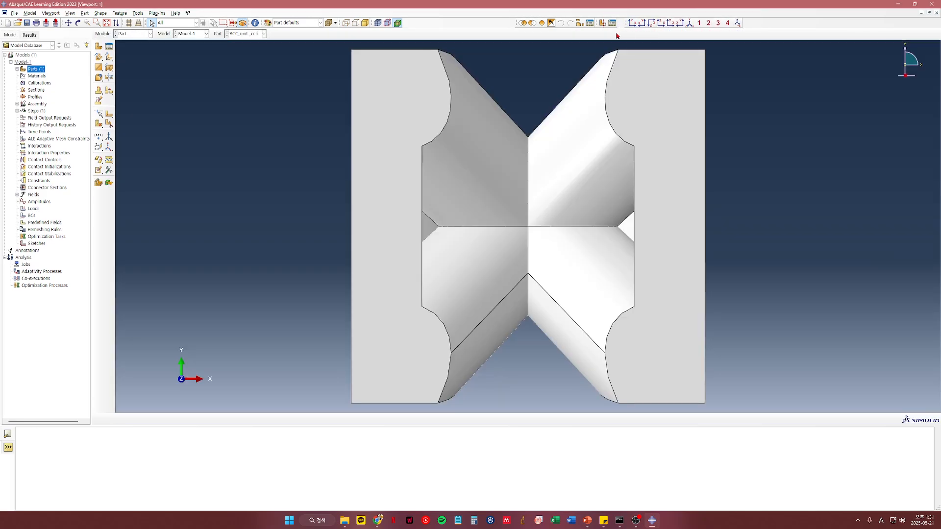
Switch to the Property module and open the Material Manager.
left_click_drag(640, 184, 551, 197, "ctrl+alt")
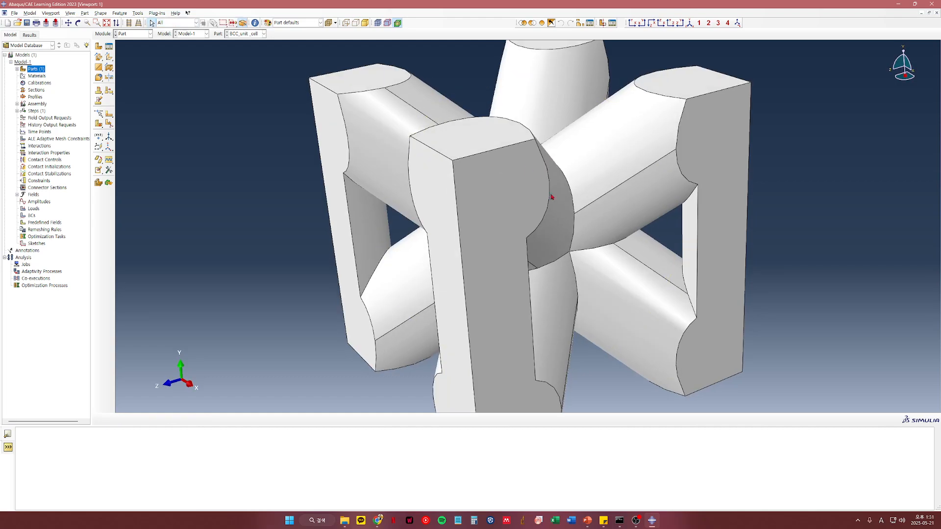
scroll(548, 228, "down", 2)
scroll(532, 254, "up", 6)
left_click_drag(524, 265, 539, 260, "ctrl+alt")
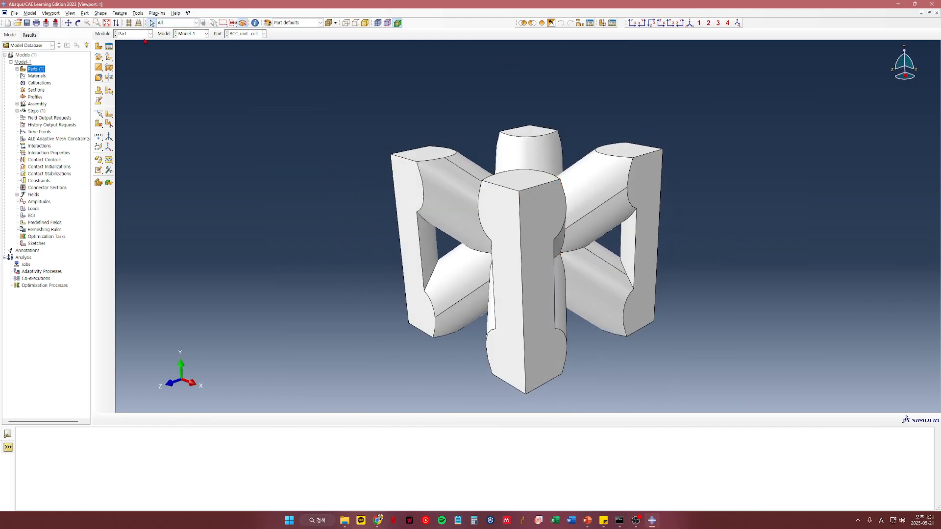
left_click(145, 34)
left_click(132, 47)
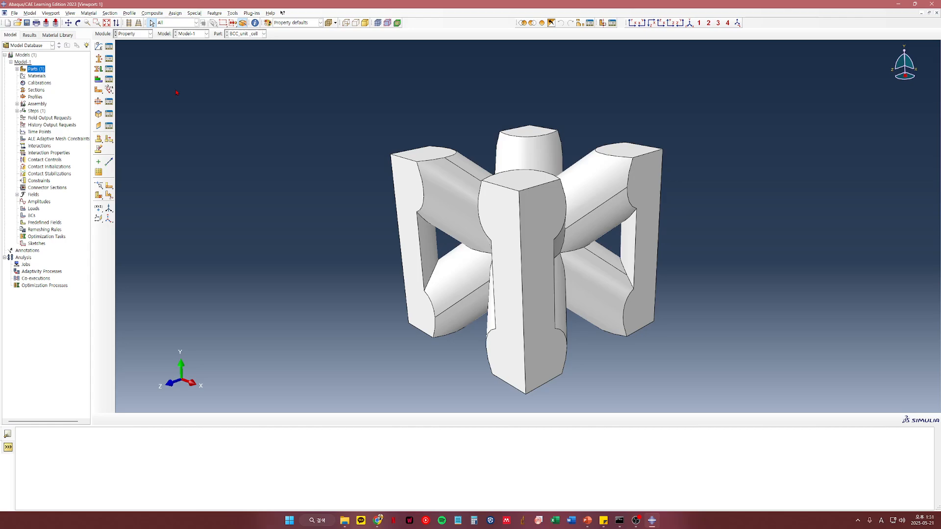
left_click(109, 47)
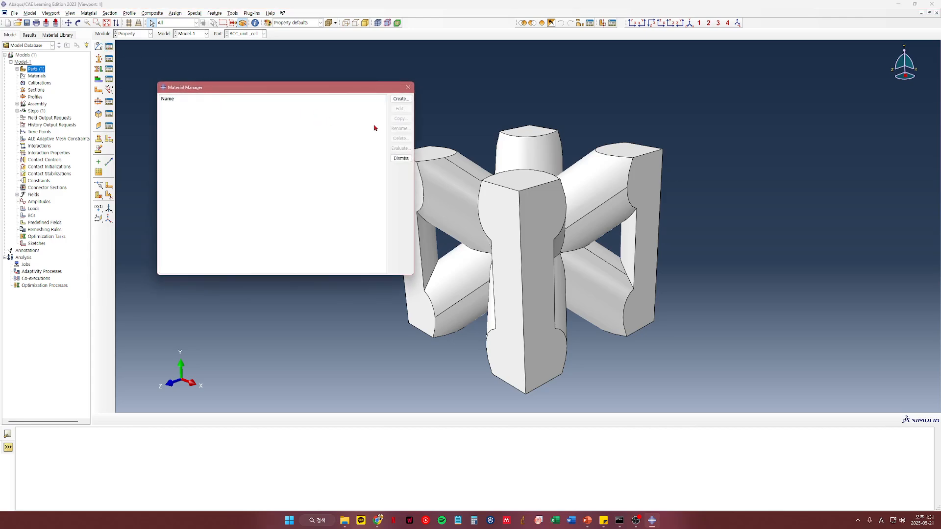
left_click(400, 99)
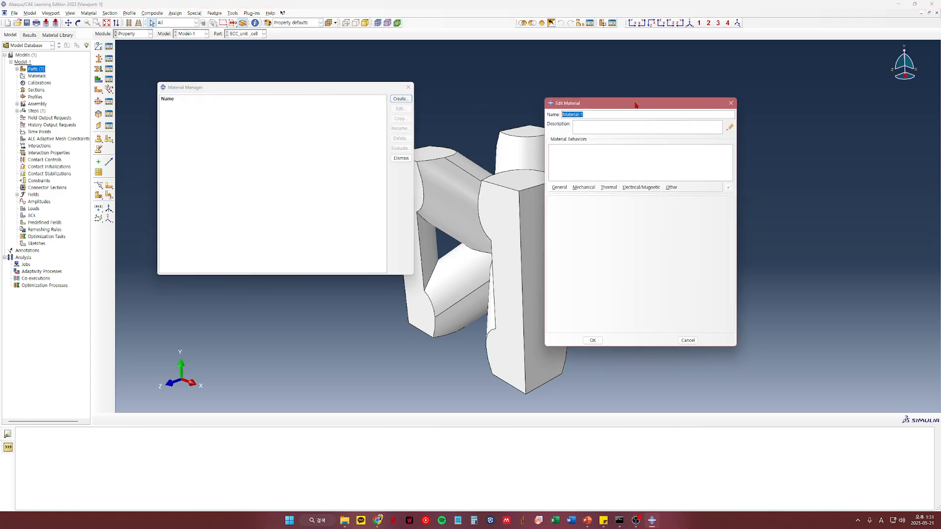
left_click_drag(635, 105, 506, 87)
left_click(601, 85)
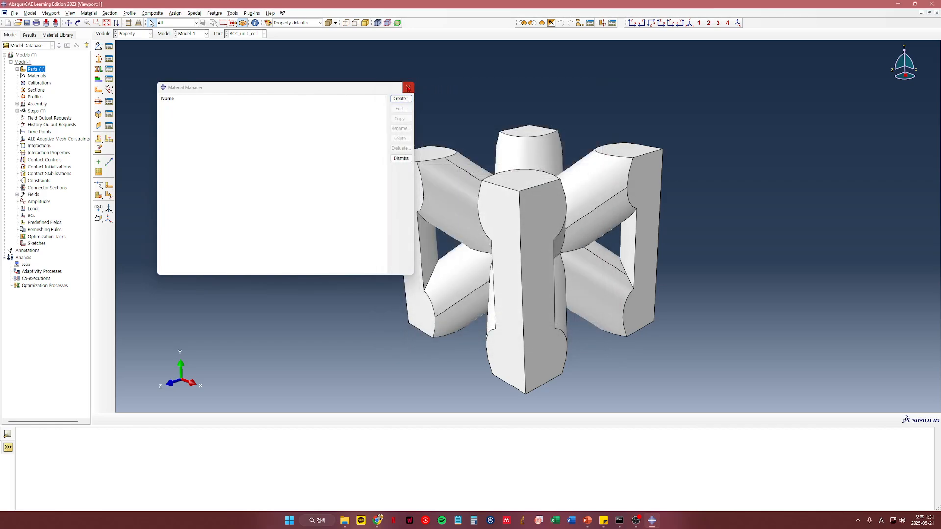
Reopen the Material Manager and create a new material named STS316L.
left_click(408, 88)
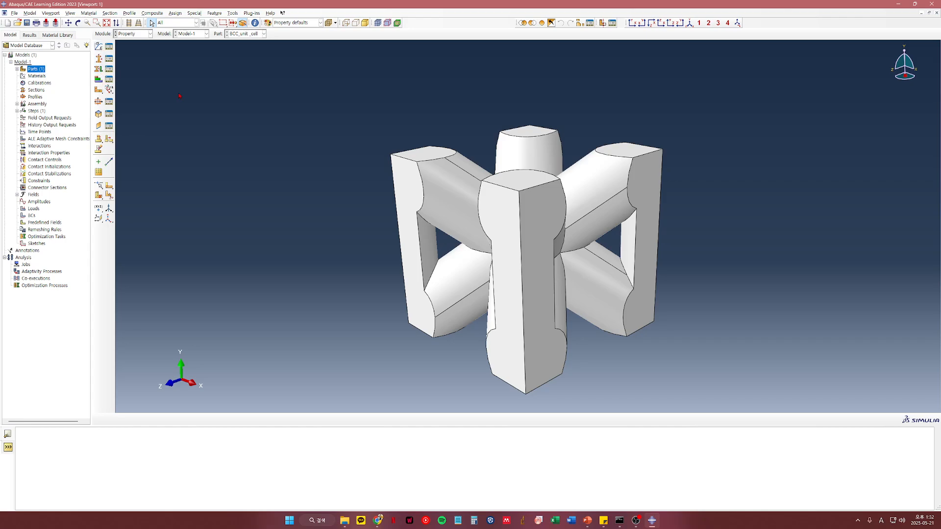
left_click(109, 46)
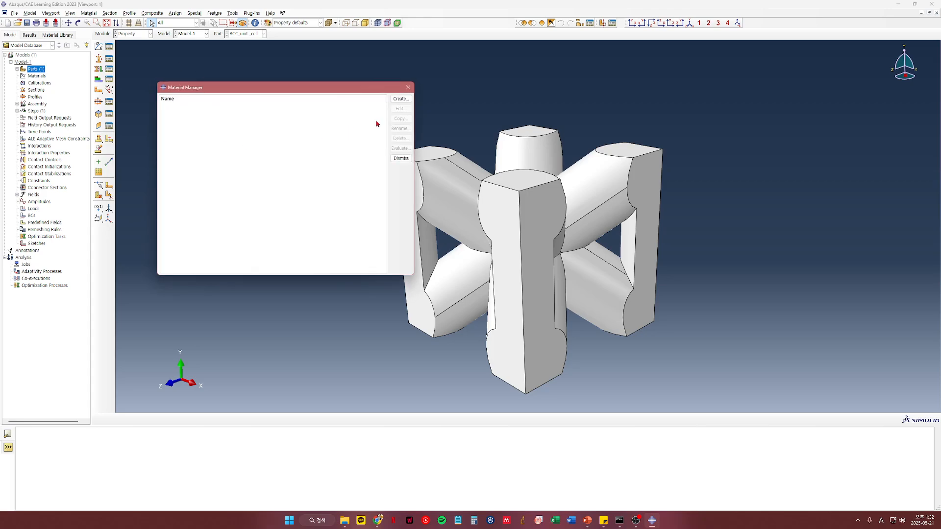
left_click(400, 98)
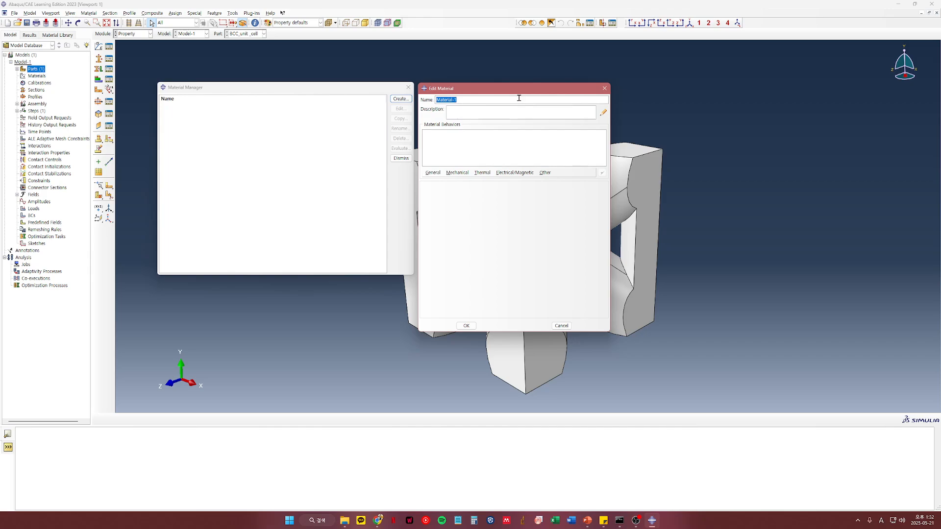
type("STS316L")
Add the mechanical Elastic and Plastic behaviors to the STS316L material.
left_click(433, 172)
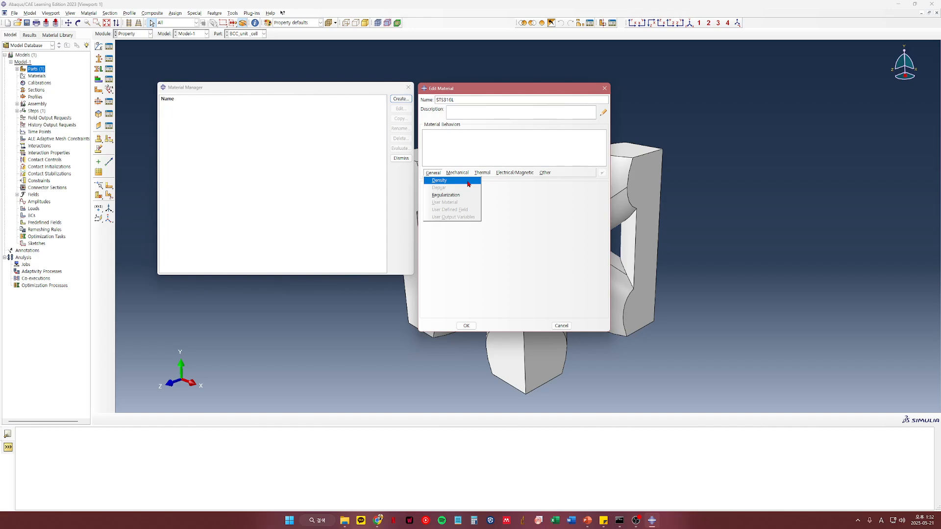
mouse_move(545, 173)
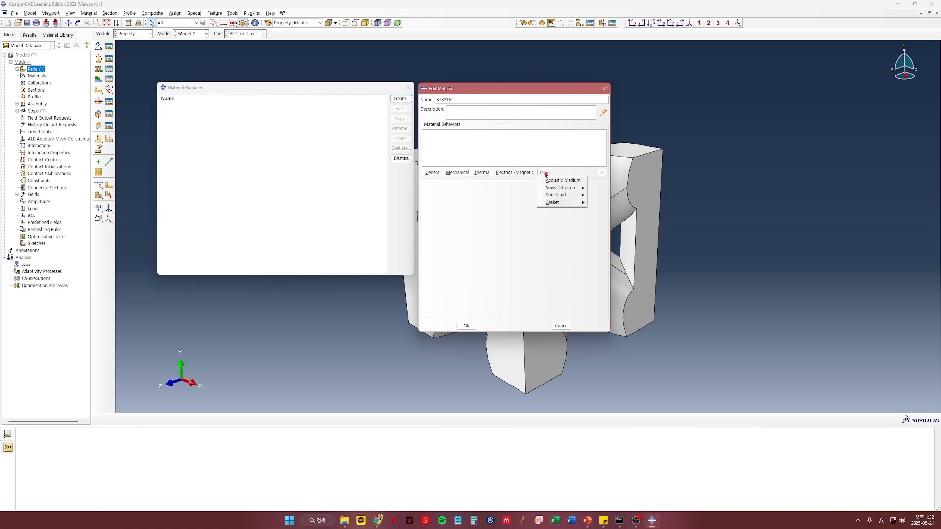
mouse_move(433, 173)
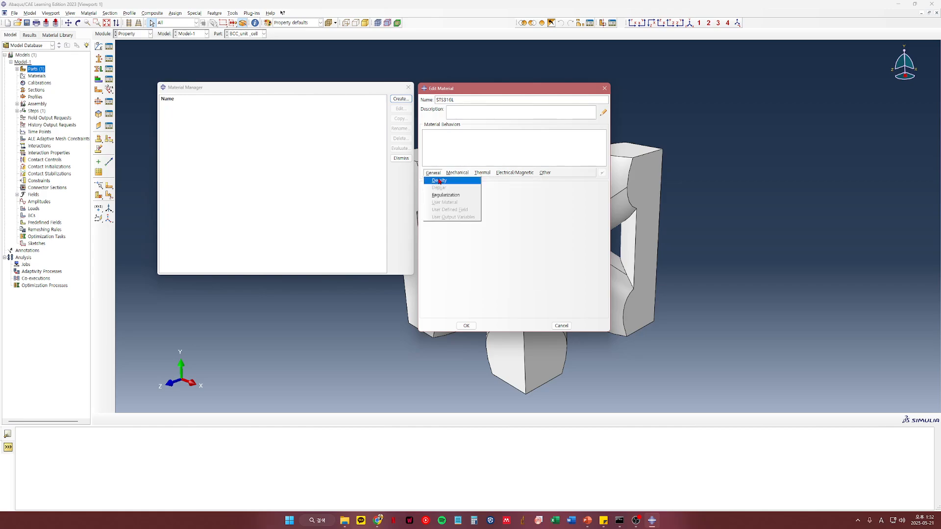
mouse_move(468, 179)
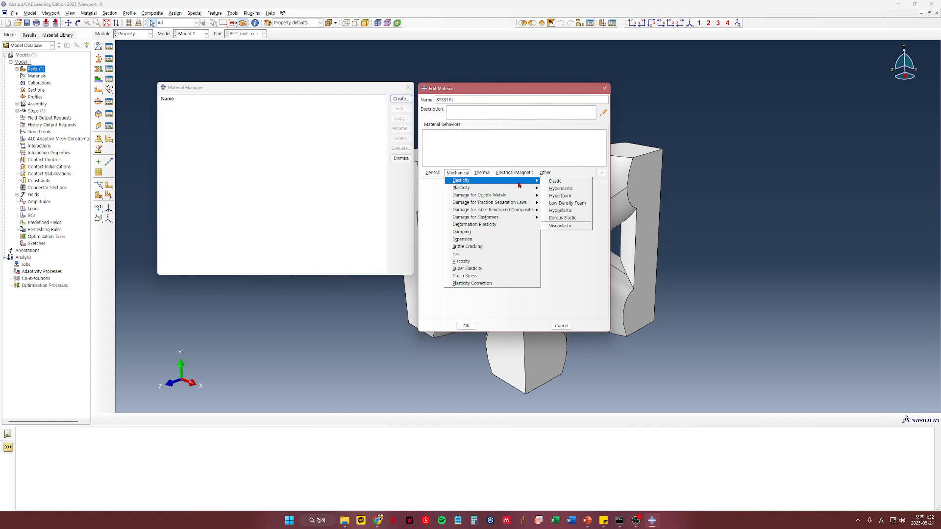
mouse_move(522, 190)
left_click(555, 180)
left_click(461, 174)
mouse_move(463, 188)
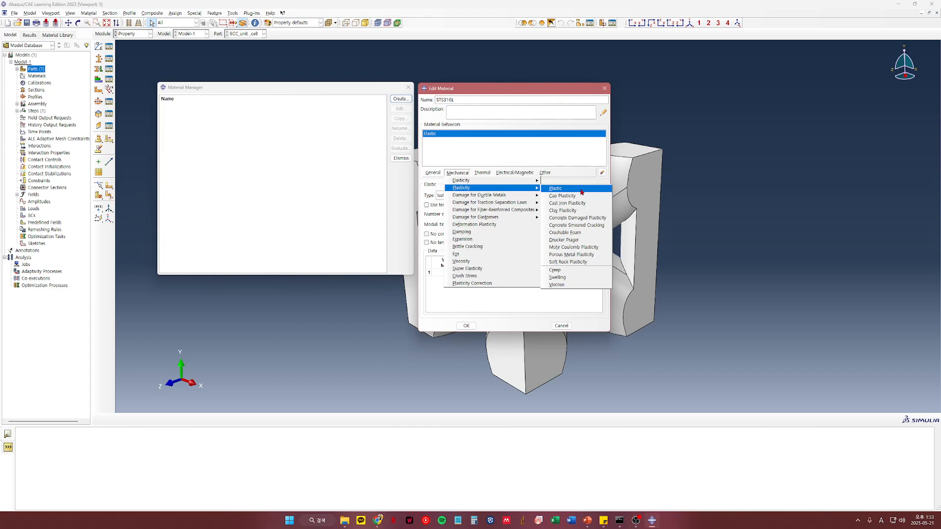
left_click(554, 188)
Look through the other mechanical behaviors and examine the data tables of the Elastic and Plastic behaviors.
left_click(458, 175)
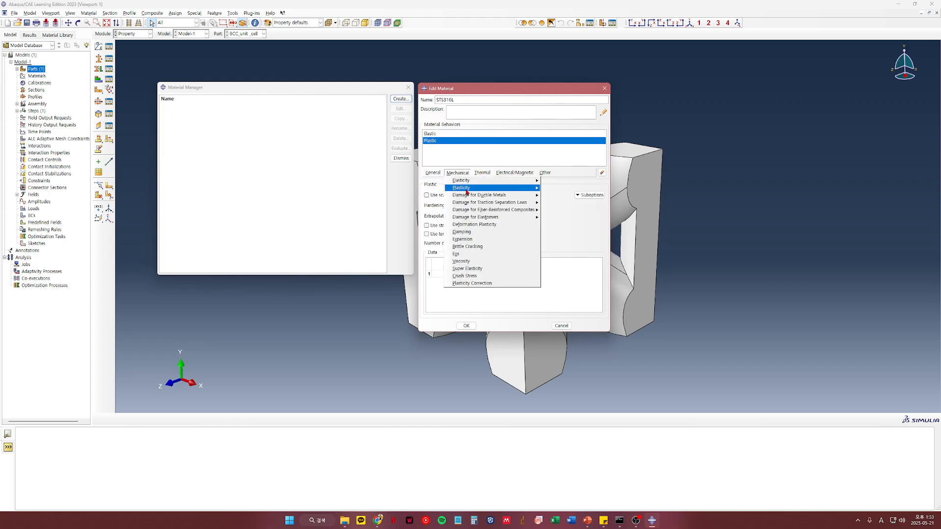
mouse_move(490, 187)
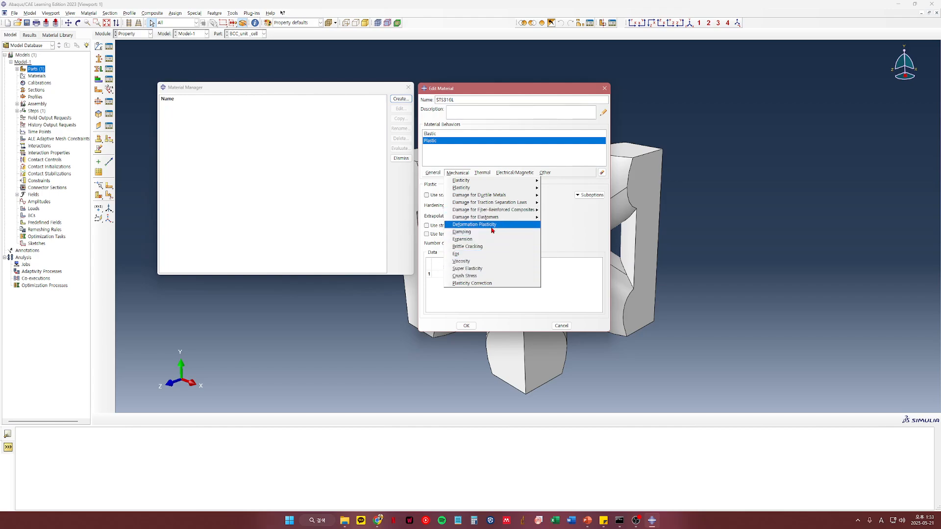
left_click(556, 229)
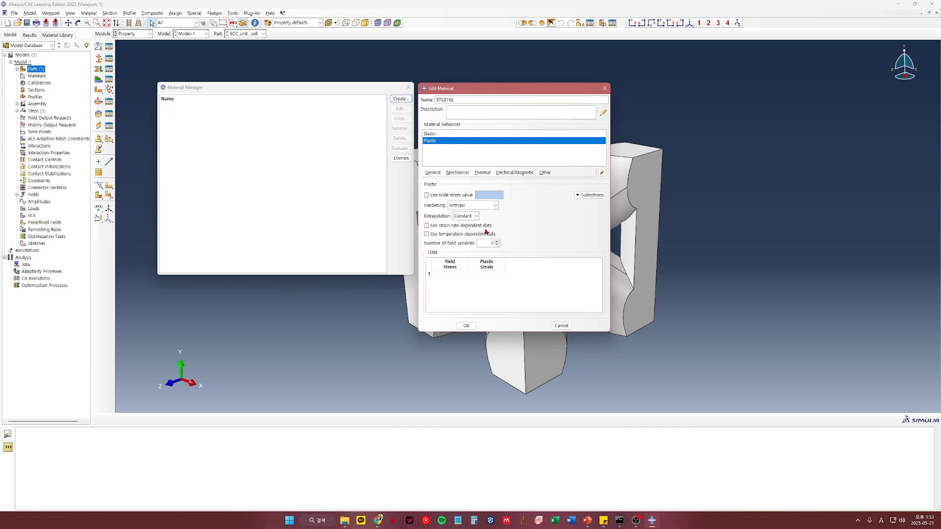
left_click(464, 136)
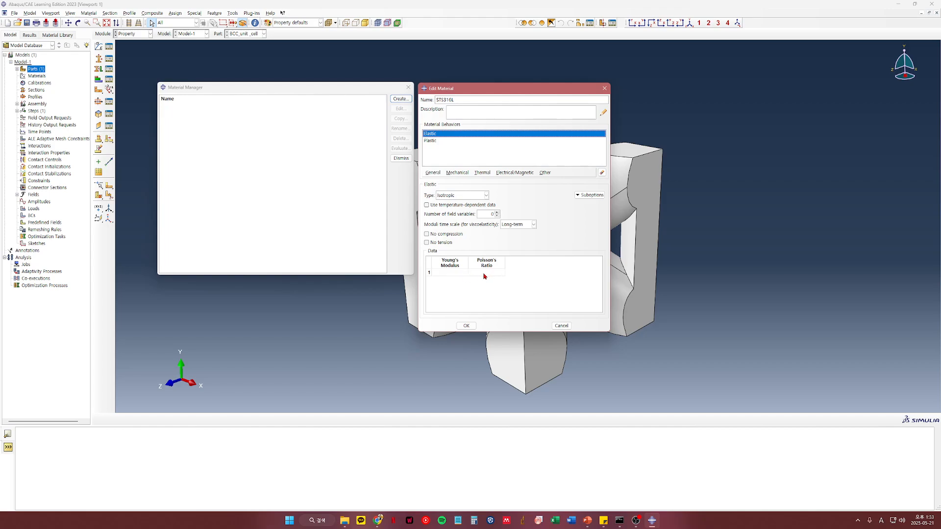
left_click(445, 142)
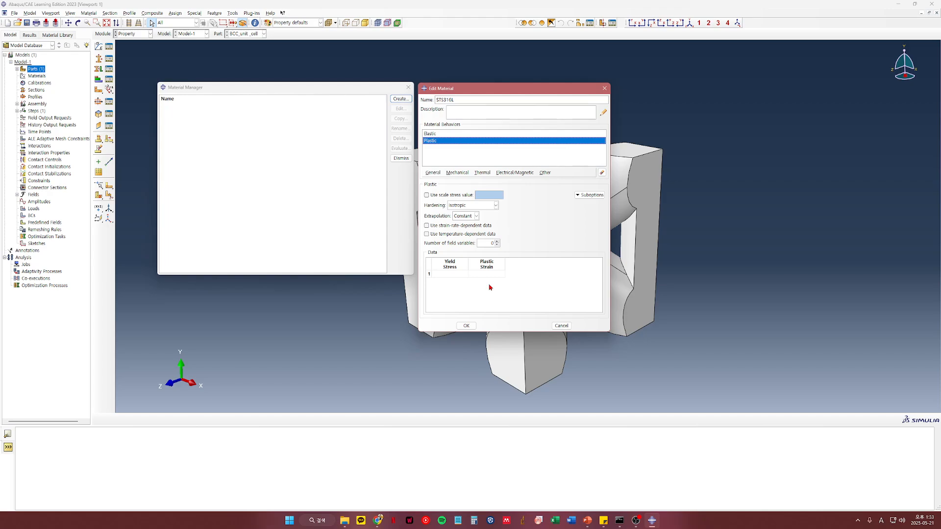
left_click(456, 275)
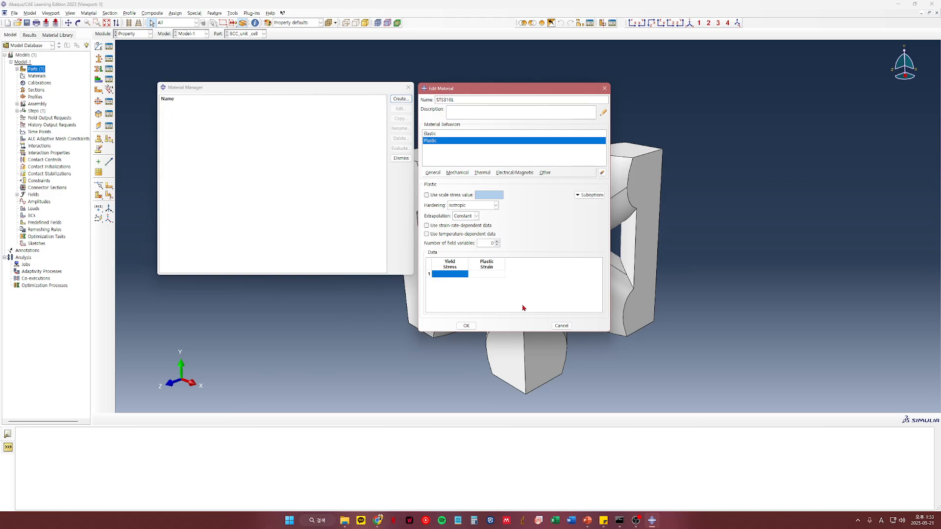
Switch to Chrome and compare the 316L image results, ending on the Type 316L stainless steel mechanical properties table.
key("alt+Tab")
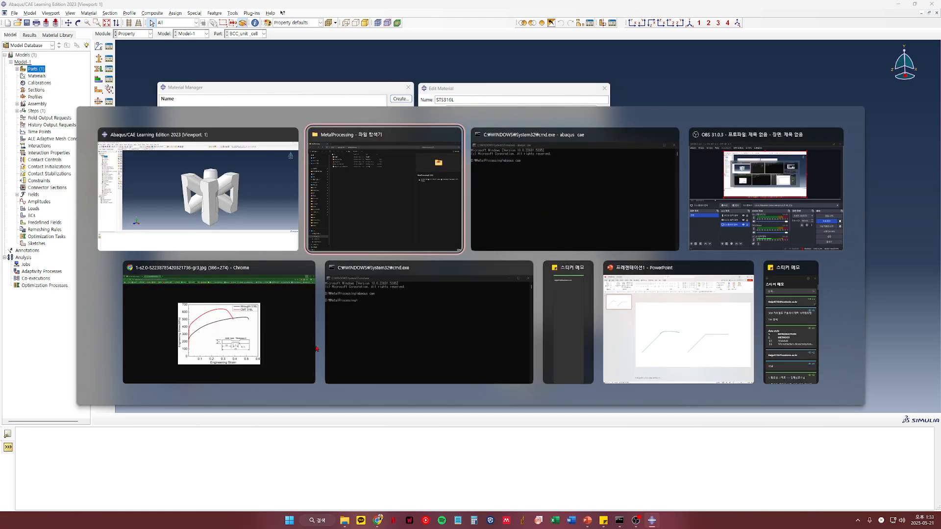
left_click(244, 346)
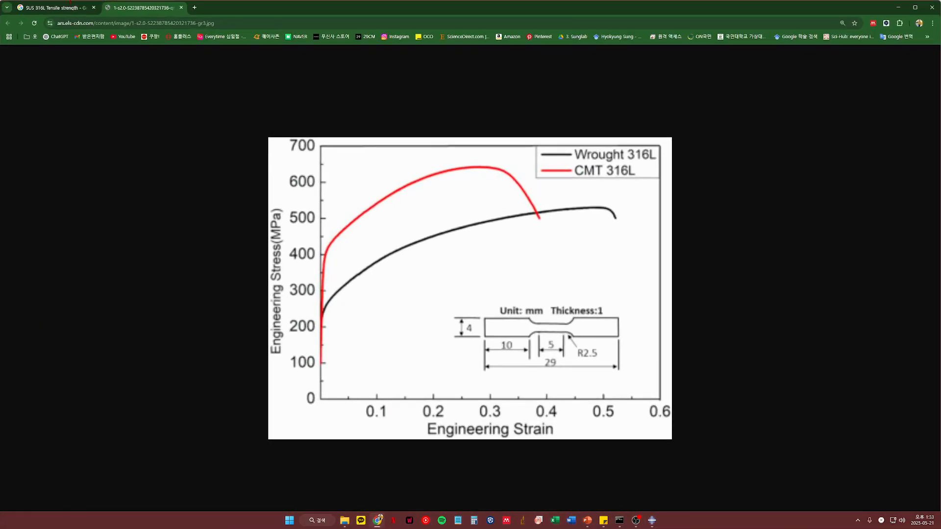
left_click(54, 7)
scroll(409, 332, "down", 1)
scroll(410, 331, "up", 4)
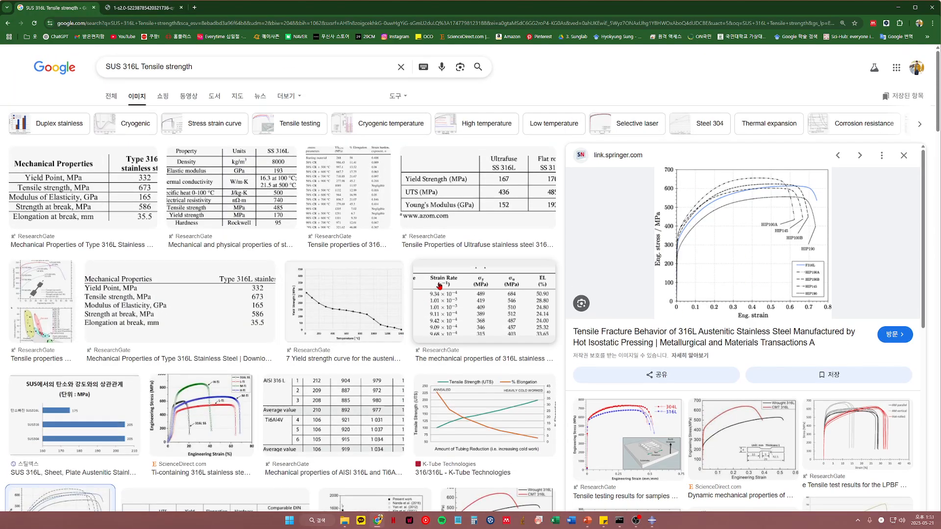
left_click(487, 310)
left_click(477, 196)
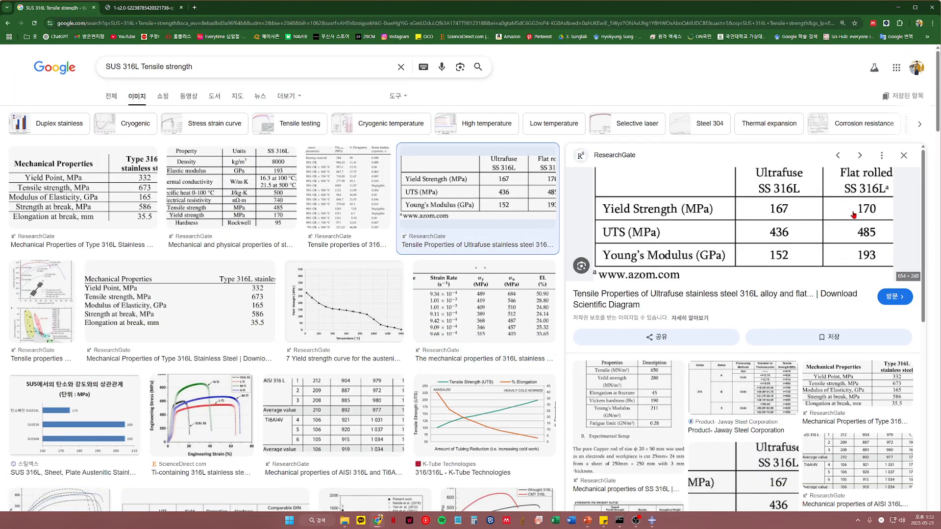
left_click(243, 204)
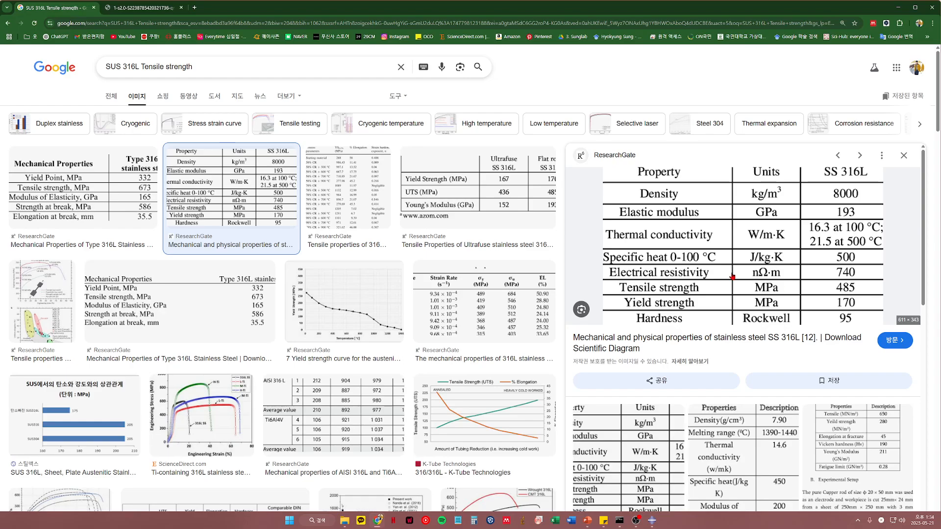
key("Left")
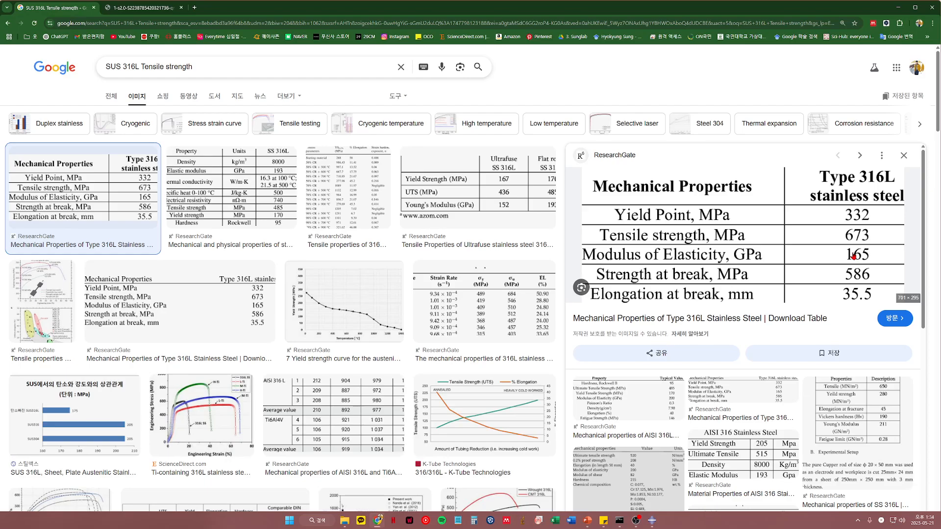
left_click(230, 313)
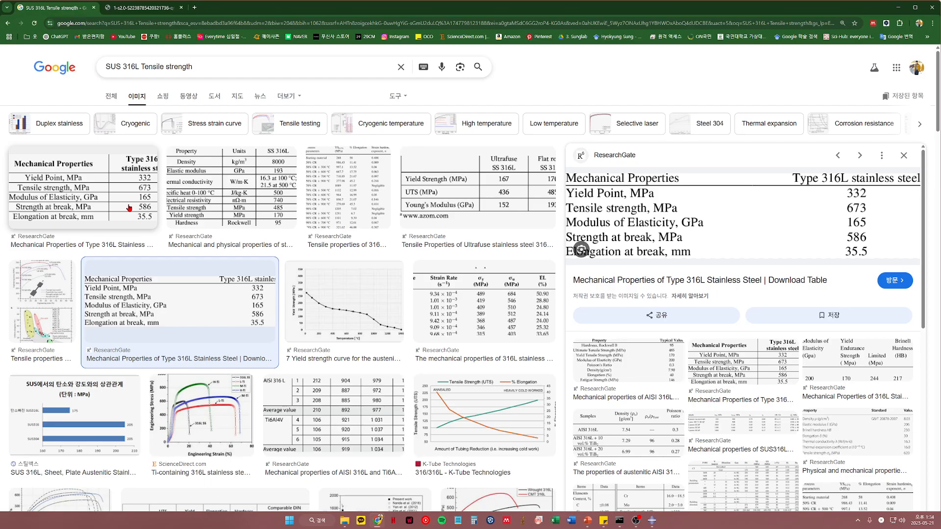
left_click(129, 208)
left_click(209, 315)
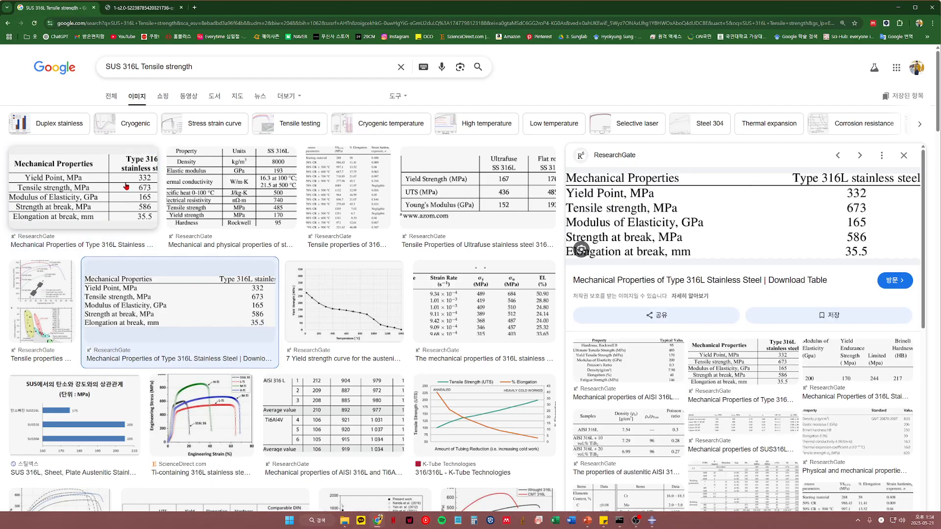
left_click(126, 186)
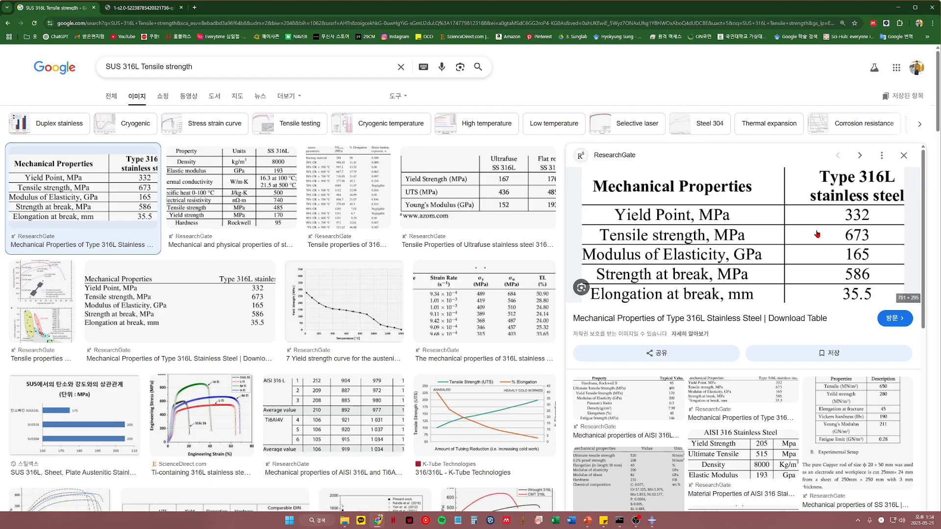
Return to Abaqus/CAE and set the Plastic behavior's yield stress to 332 with a plastic strain of 0.
key("alt+Tab")
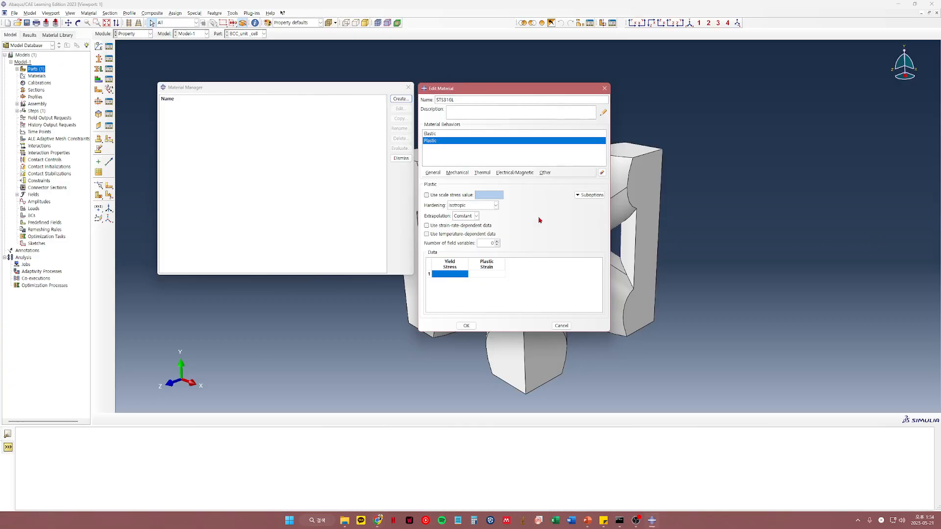
left_click(444, 134)
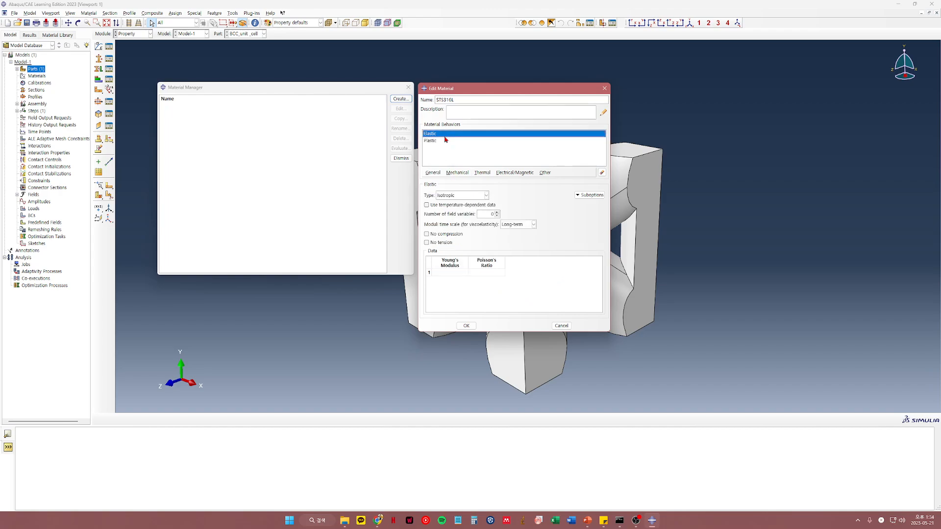
left_click(443, 273)
left_click(456, 141)
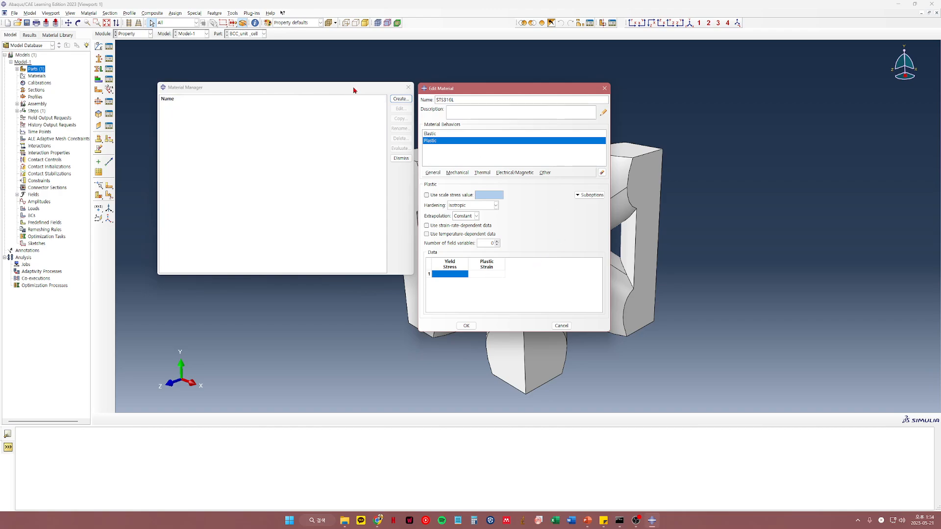
left_click_drag(354, 89, 357, 89)
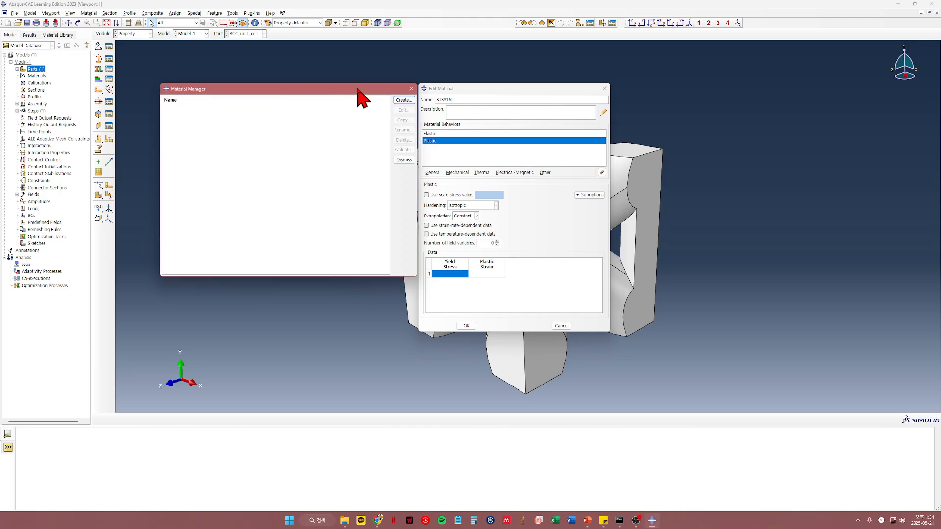
left_click(535, 307)
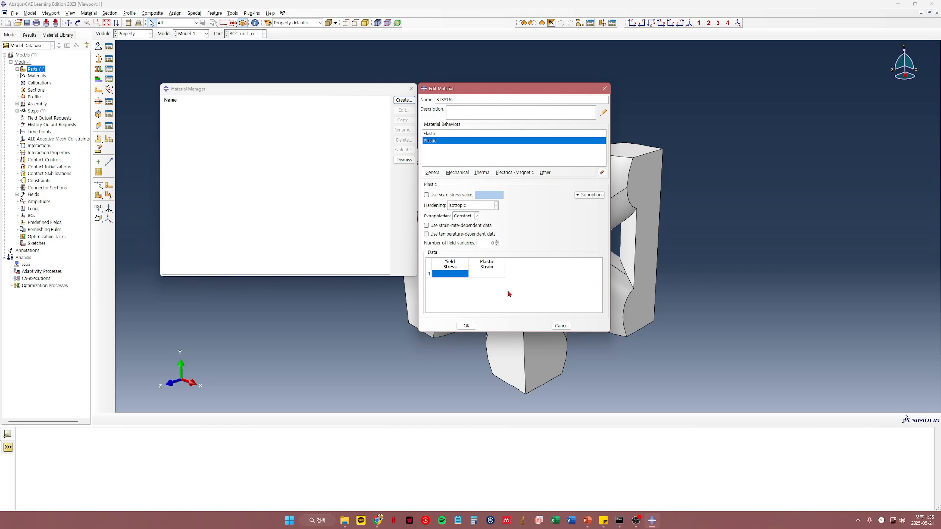
key("alt+Tab")
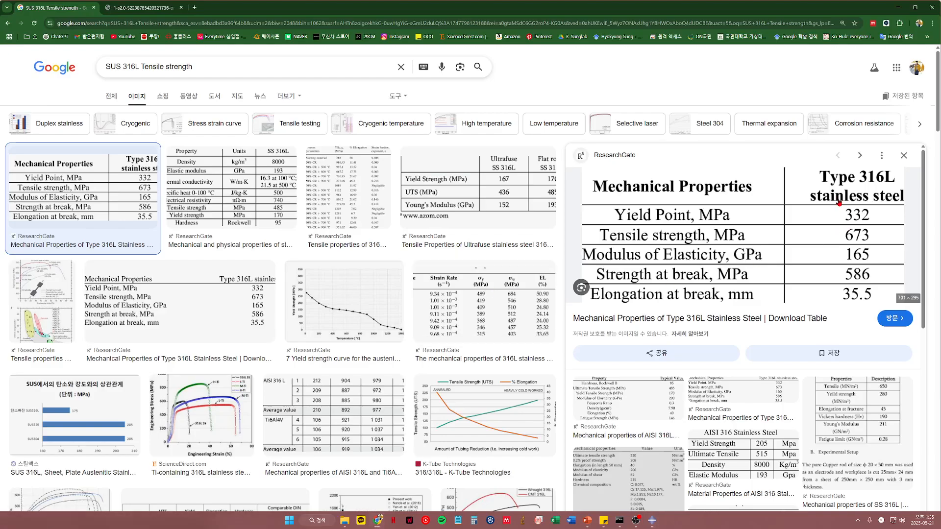
key("alt+Tab")
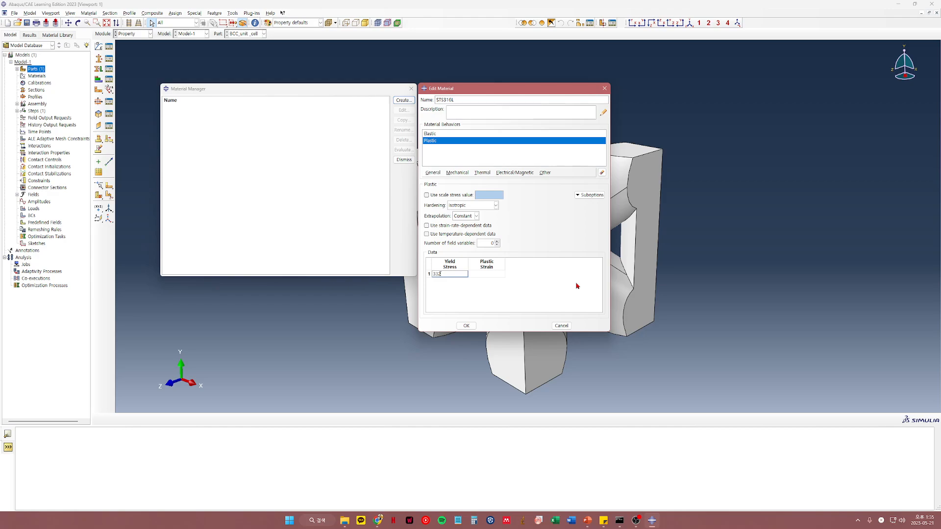
key("Tab")
key("Return")
Set the Elastic behavior's Young's modulus to 165e3, checking the table in Chrome, and fill in Poisson's ratio.
left_click(430, 134)
left_click(448, 273)
key("alt+Tab")
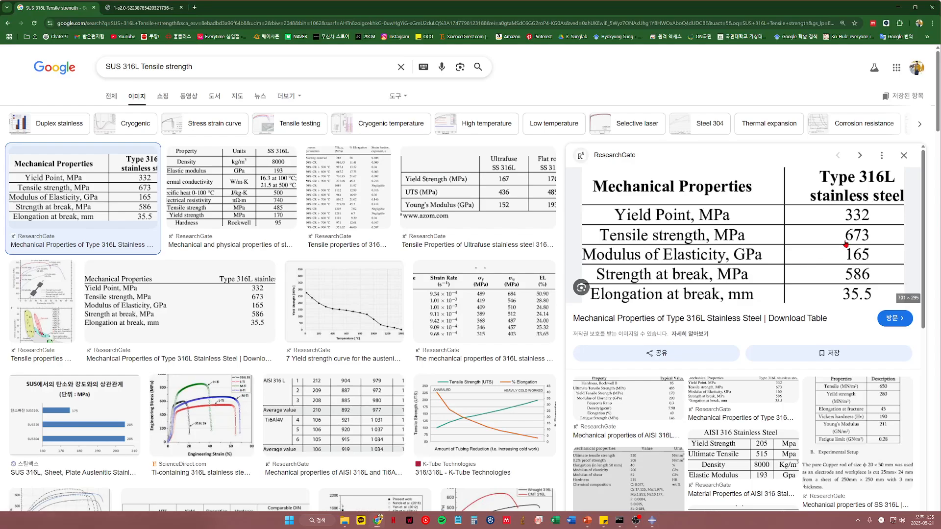
key("alt+Tab")
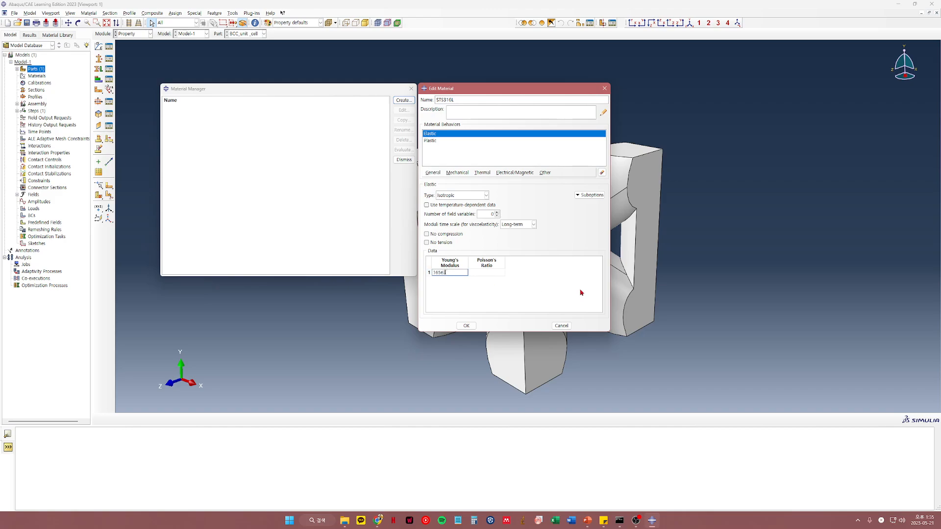
left_click(447, 300)
left_click(498, 272)
left_click(562, 277)
Review the Plastic data against the two stress-strain curve sketches in PowerPoint, and return to Abaqus/CAE.
left_click(443, 141)
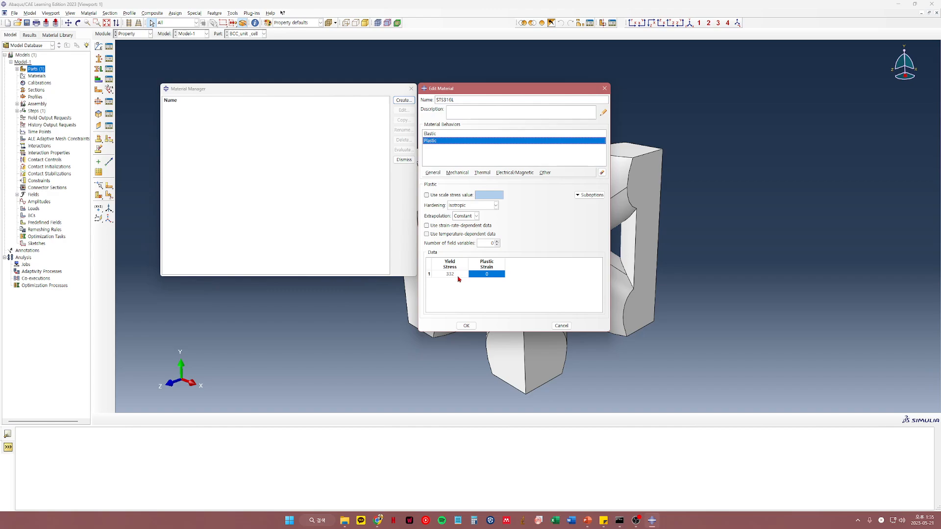
left_click(588, 520)
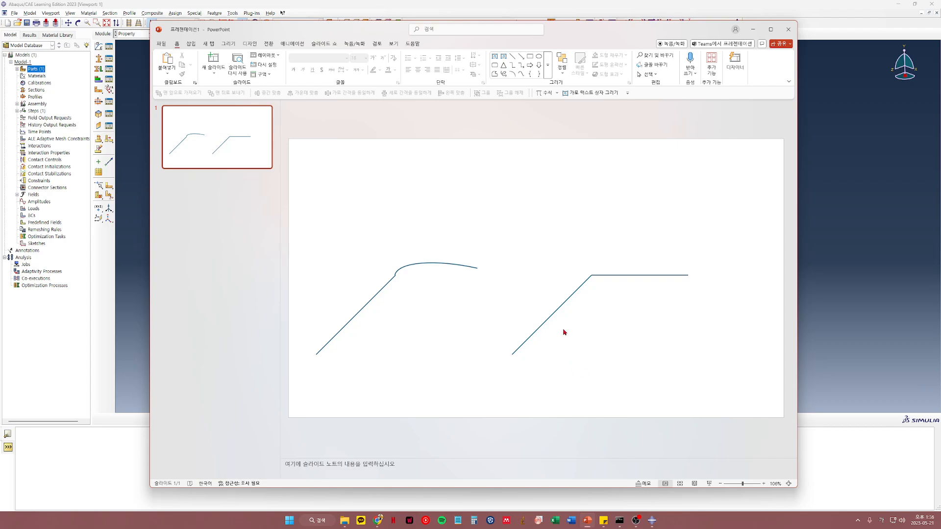
left_click(753, 30)
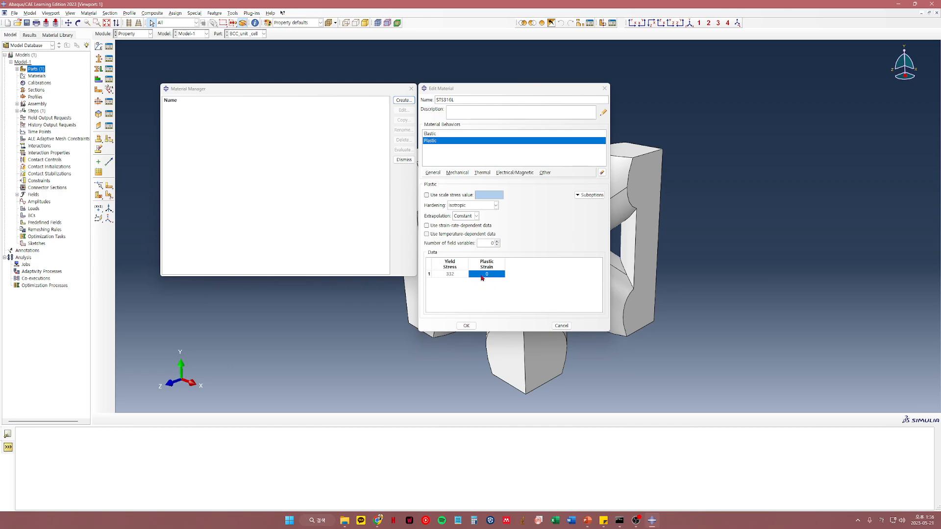
Switch to PowerPoint, examine the idealized elastic-perfectly plastic curve beside the real stress-strain curve, and return to Abaqus/CAE.
left_click(474, 296)
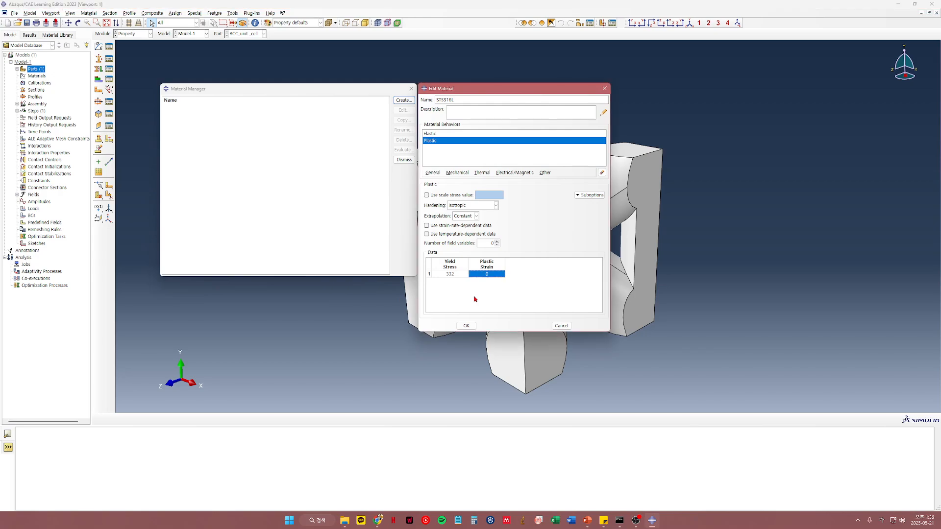
key("alt+Tab")
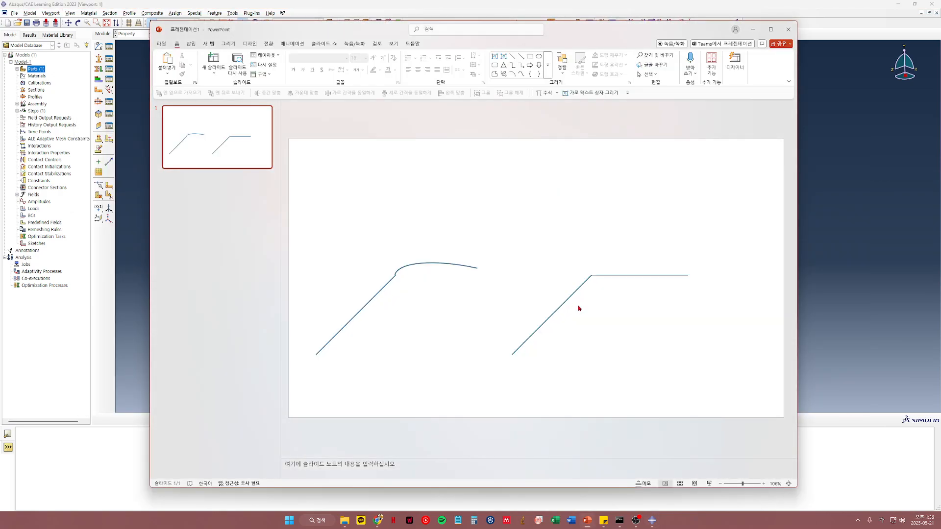
left_click(558, 308)
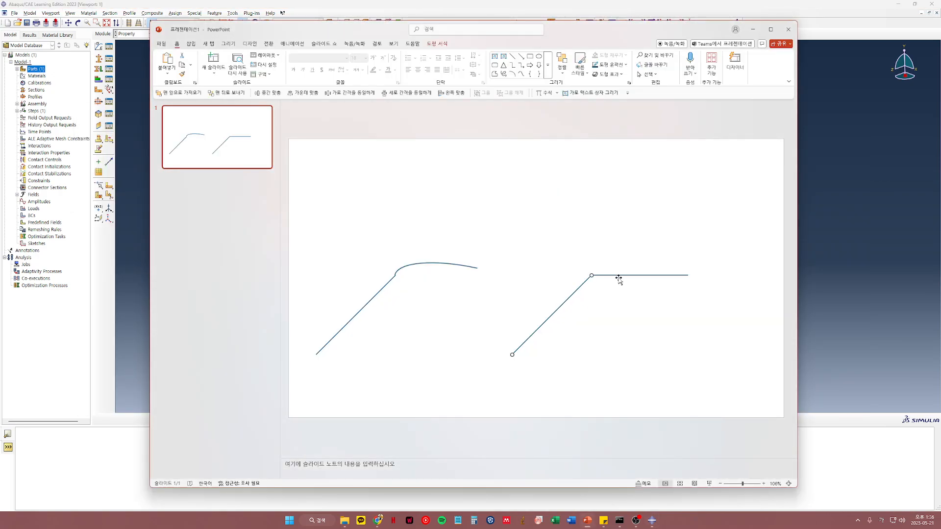
left_click(600, 329)
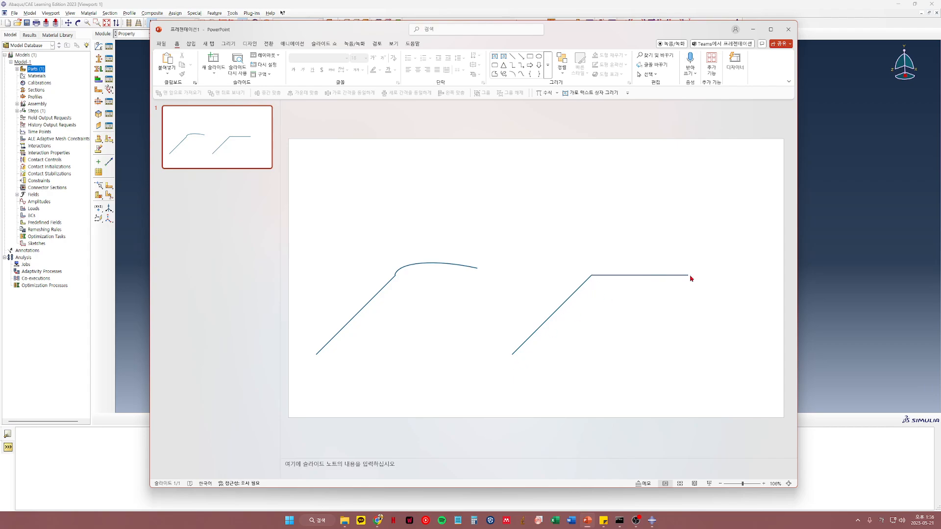
left_click_drag(626, 35, 606, 25)
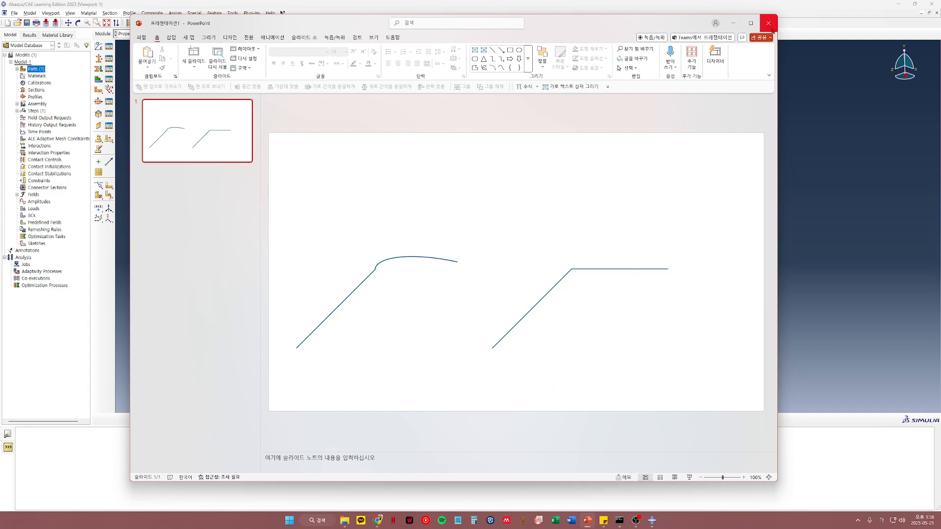
left_click(732, 23)
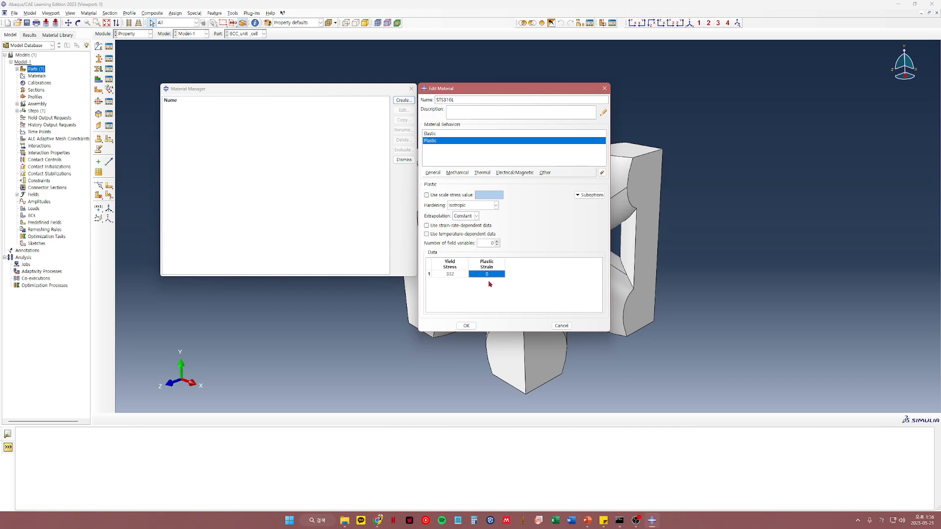
Add two rows to the Plastic data: yield stress 340 at plastic strain 0.1 and yield stress 350 at plastic strain 0.2.
key("Tab")
key("Tab")
type("0")
key("Tab")
key("Tab")
key("Return")
Switch to Chrome, search images for "SUS 316L Stress strain curve", and examine the AISI 316L and as-built 316L curves.
mouse_move(378, 519)
left_click(377, 478)
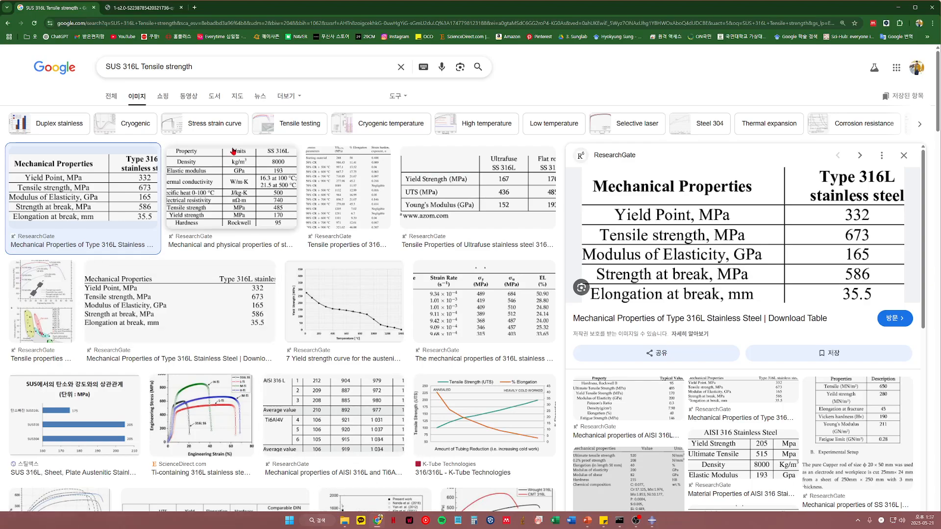
left_click(204, 66)
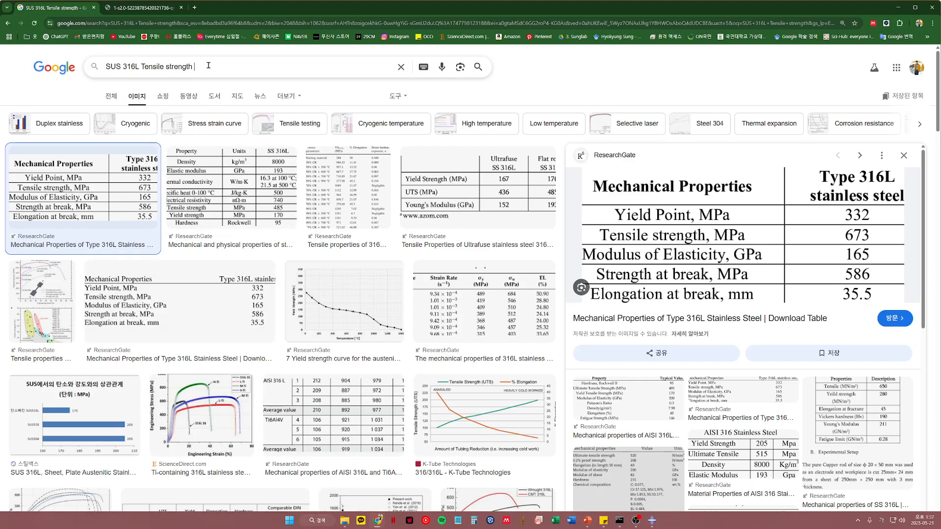
key("BackSpace")
key("BackSpace")
key("BackSpace")
key("BackSpace")
key("BackSpace")
key("BackSpace")
key("BackSpace")
key("BackSpace")
key("BackSpace")
key("BackSpace")
key("BackSpace")
key("BackSpace")
key("BackSpace")
key("BackSpace")
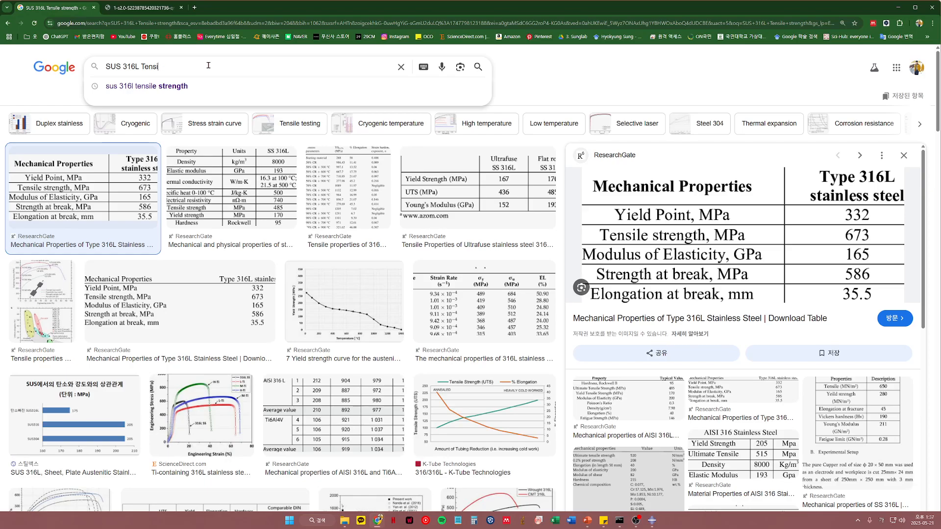
key("BackSpace")
key("BackSpace")
type("STR")
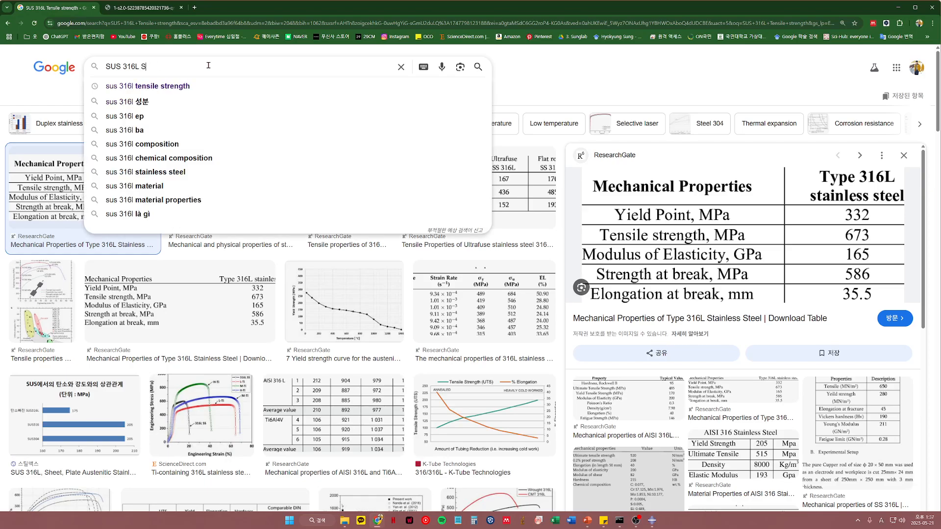
key("BackSpace")
key("BackSpace")
type("tre")
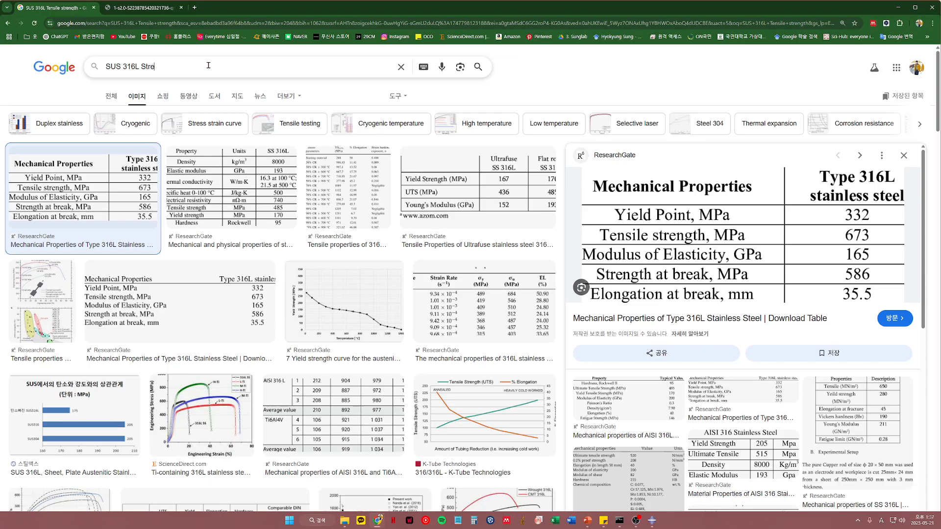
type("ss strain curve")
key("Return")
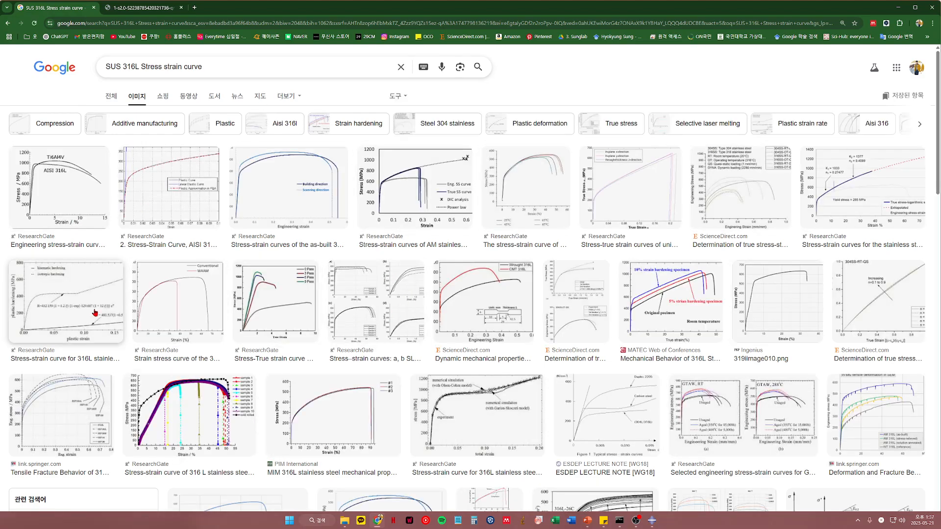
left_click(76, 192)
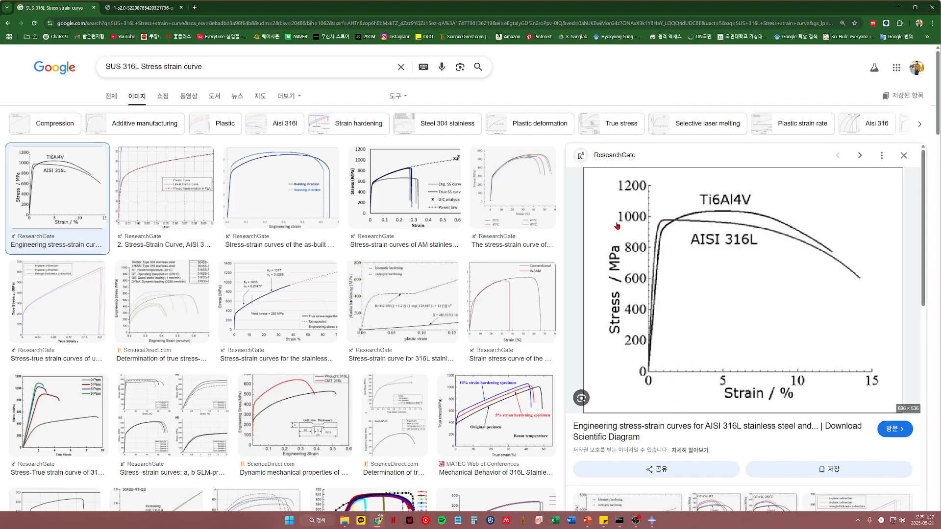
left_click(278, 189)
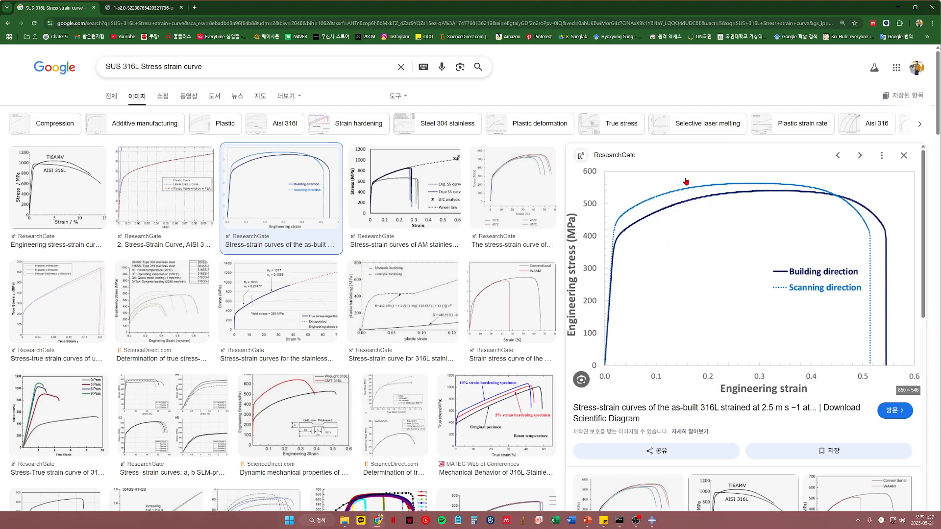
Return to Abaqus/CAE, save the STS316L material and close the Material Manager.
left_click(898, 8)
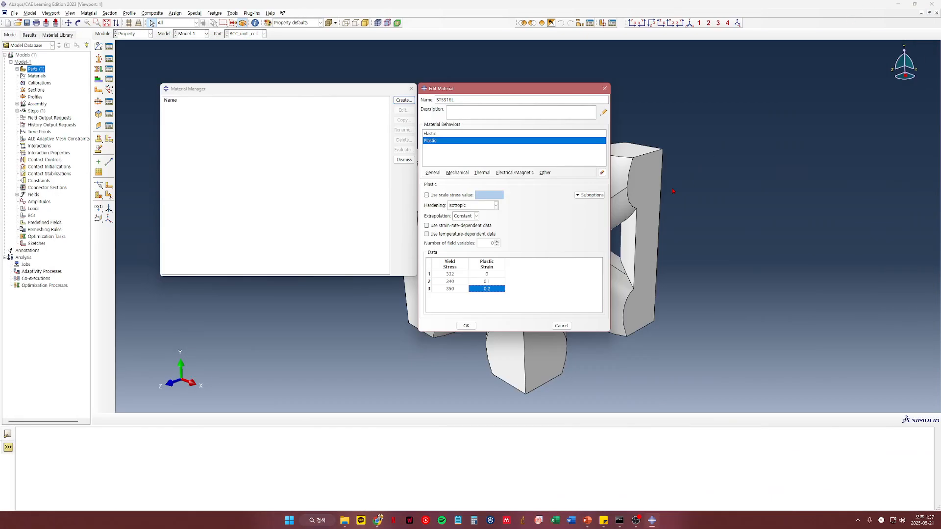
left_click(466, 326)
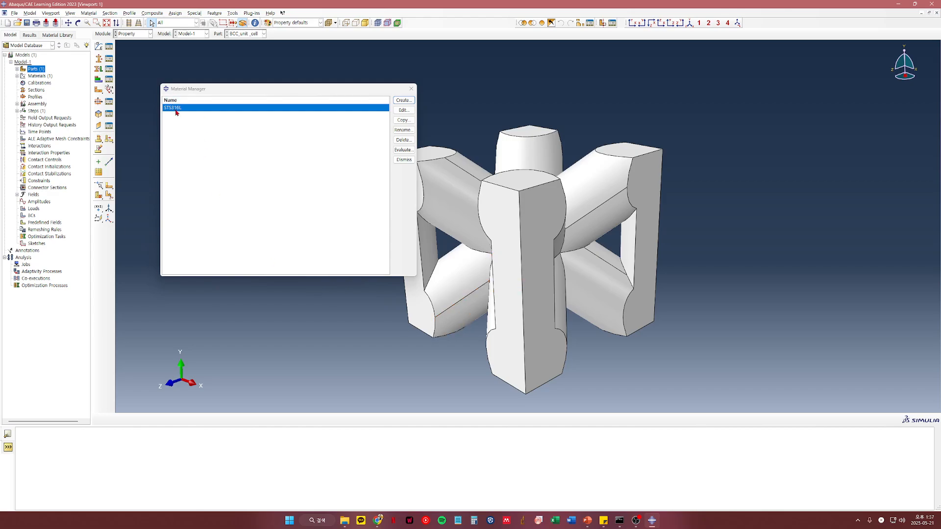
left_click(411, 89)
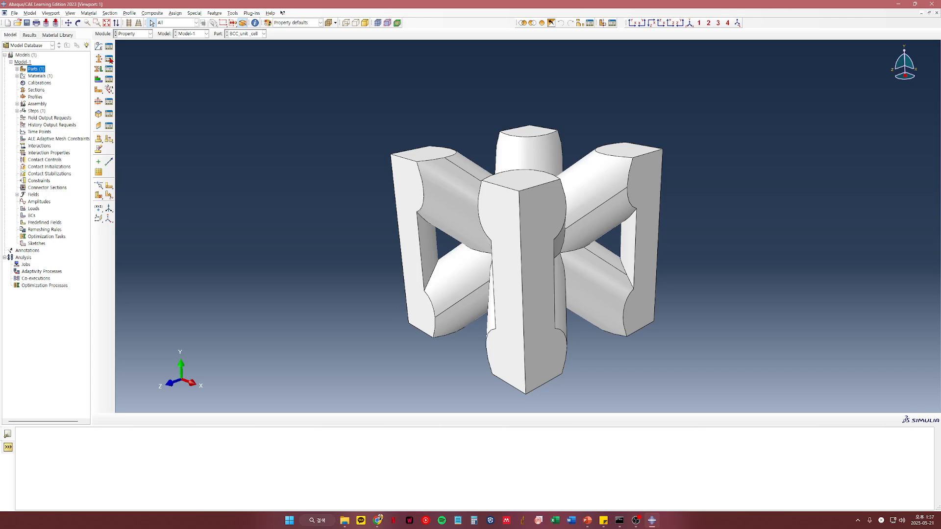
Create a solid homogeneous section named Section_STS316L.
left_click(109, 59)
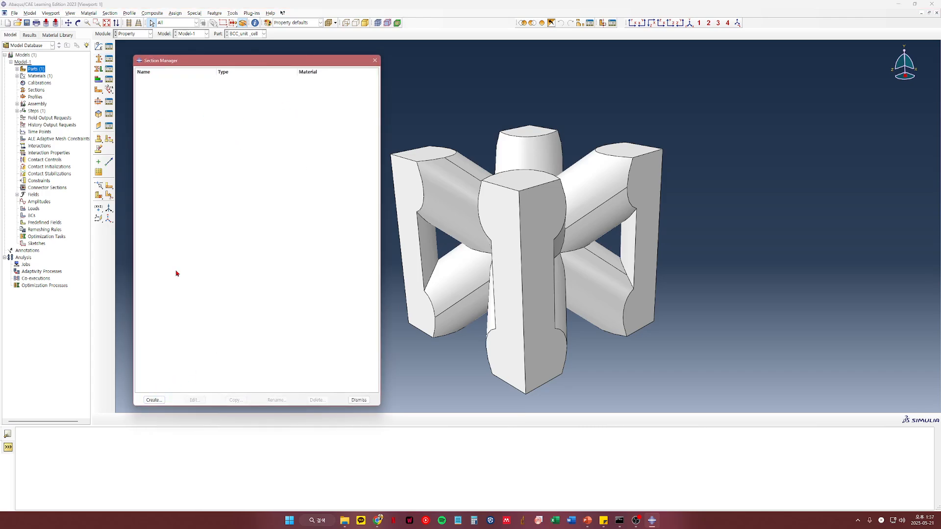
left_click(153, 400)
left_click_drag(191, 189, 397, 63)
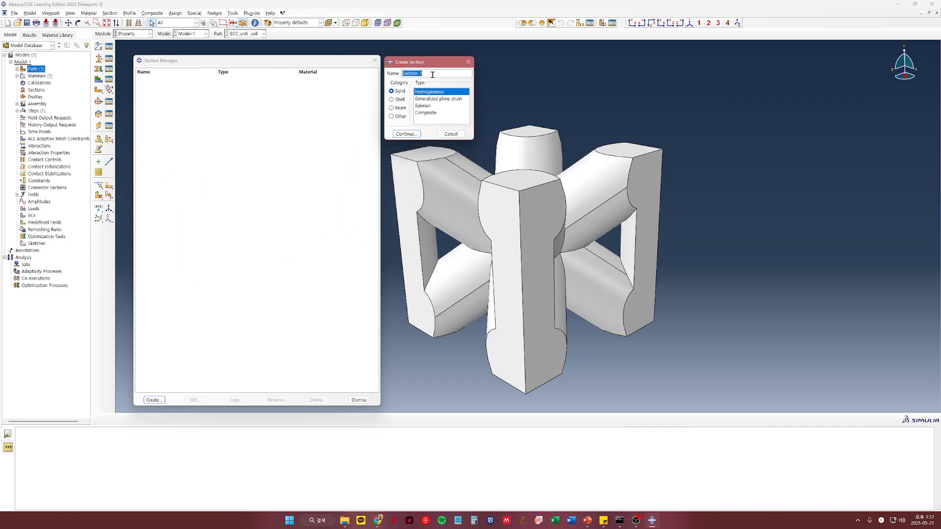
type("Se")
type("TS316L")
left_click(420, 113)
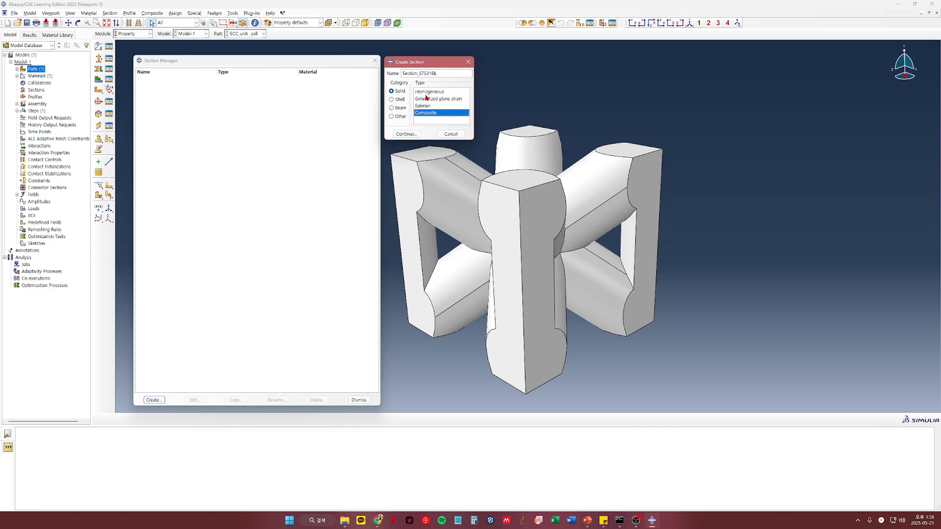
left_click(427, 92)
left_click(406, 134)
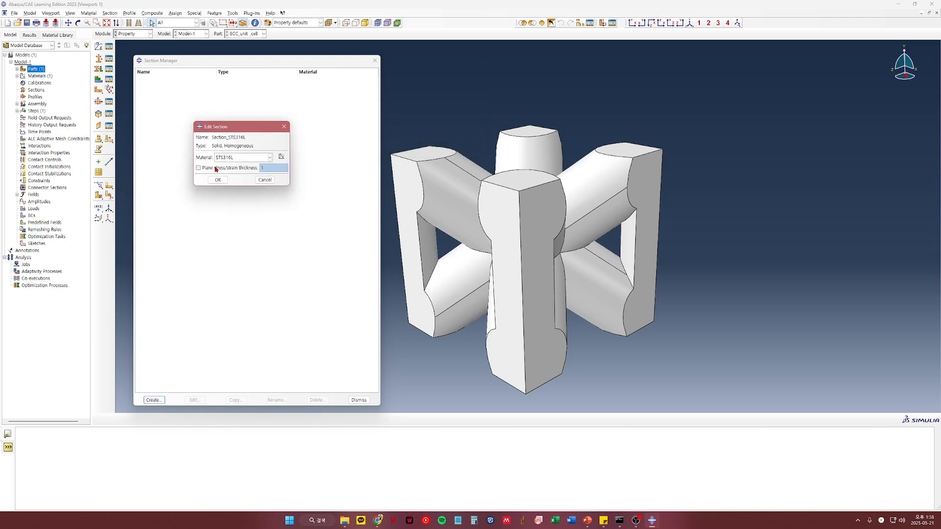
Set the section's material to STS316L, save the section and close the Section Manager.
left_click(240, 158)
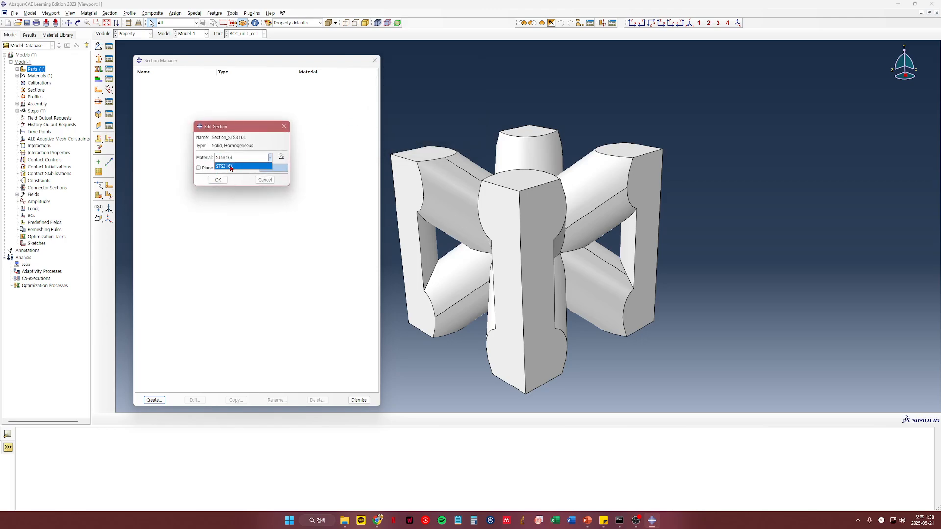
left_click(231, 167)
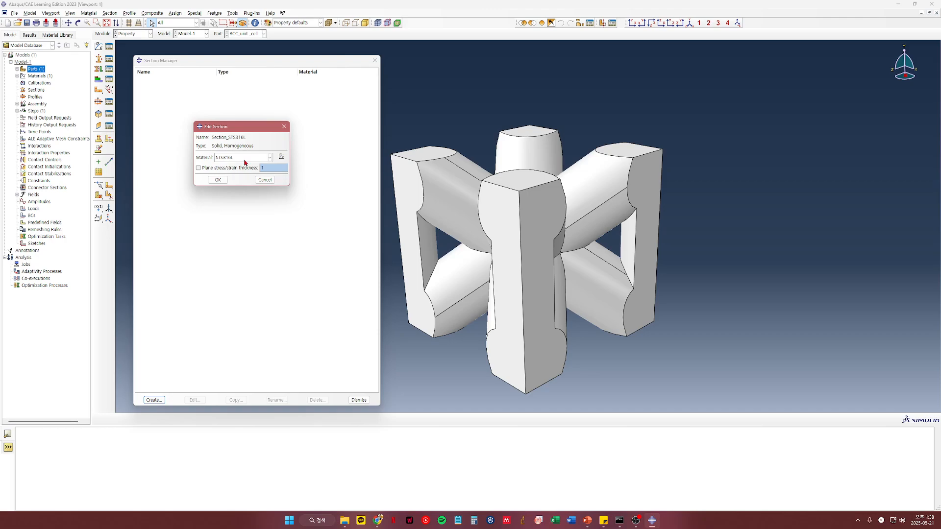
left_click(218, 180)
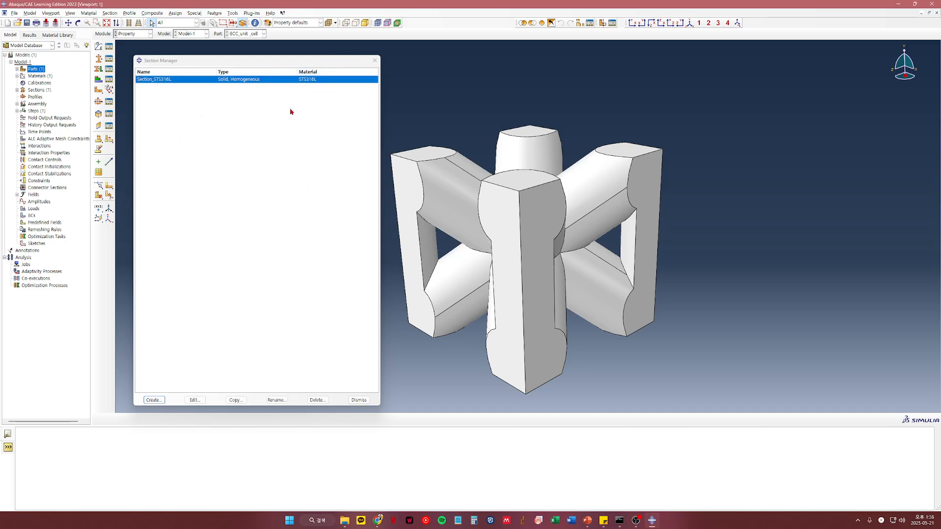
left_click(375, 61)
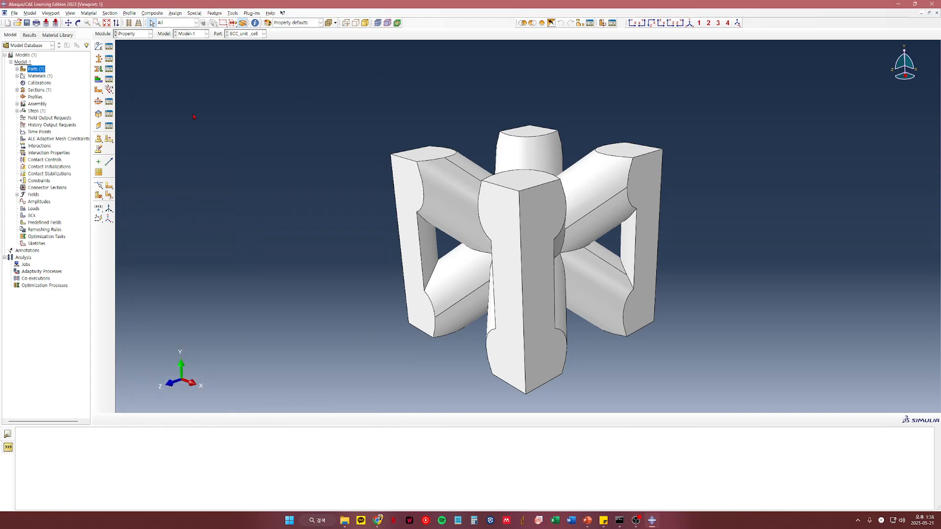
Assign Section_STS316L to the entire BCC unit cell part, creating a set from the selected region, and inspect the part.
left_click(99, 71)
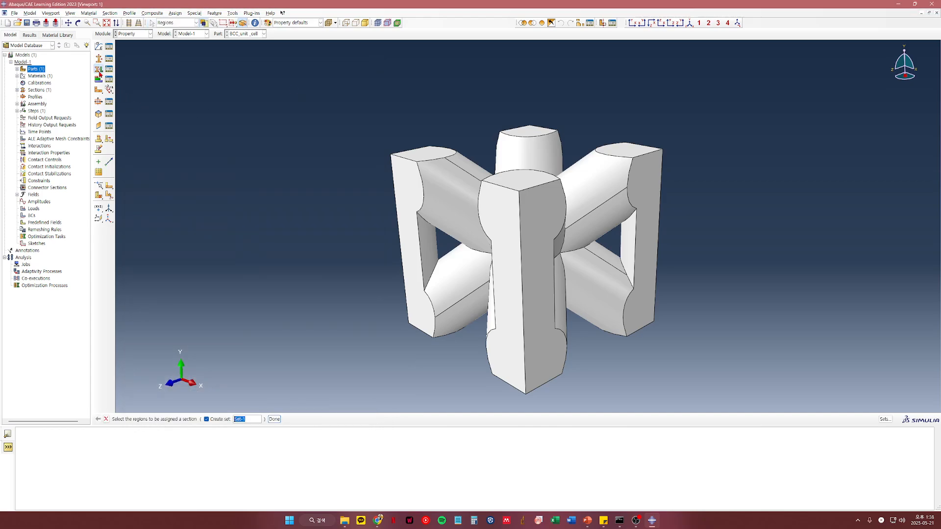
left_click(274, 419)
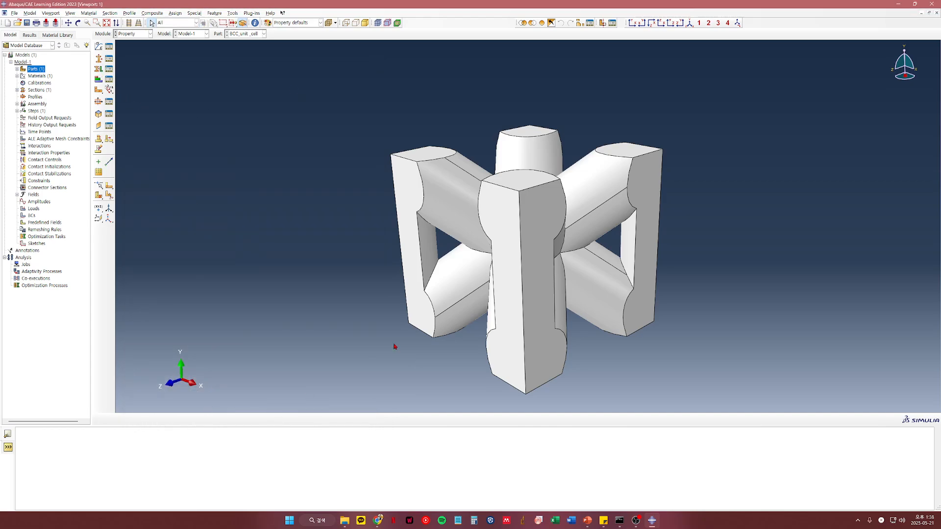
left_click(99, 72)
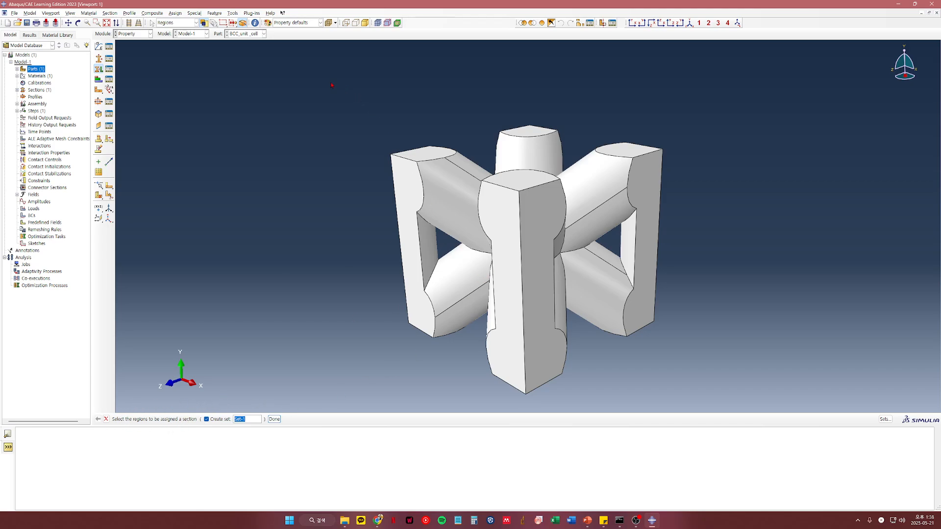
left_click_drag(332, 85, 745, 389)
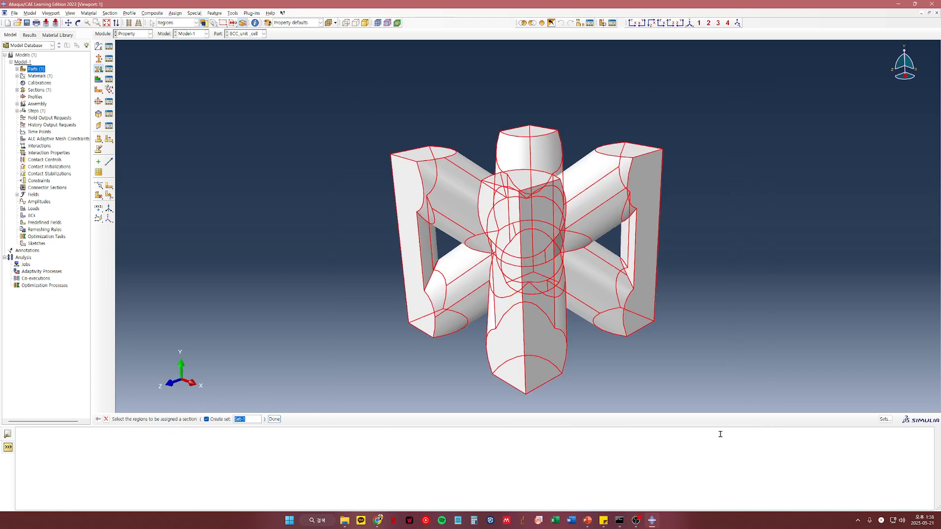
left_click(274, 419)
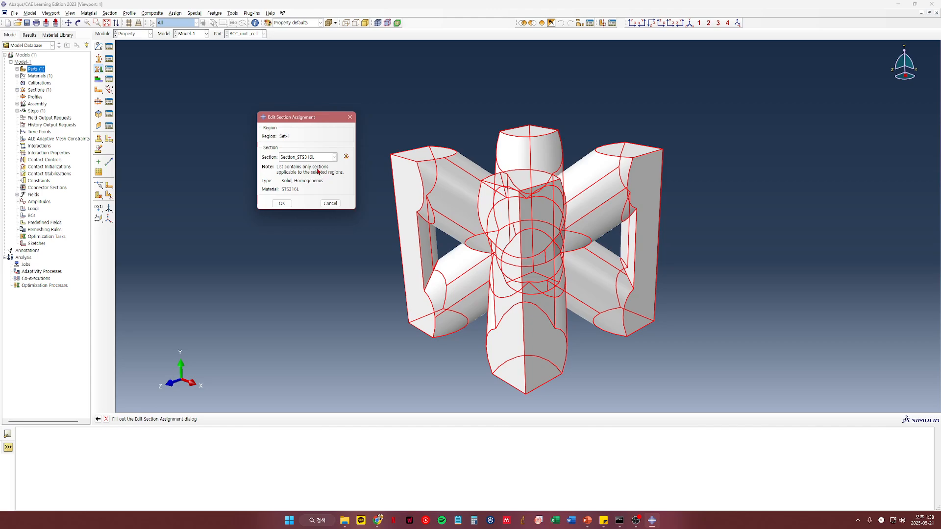
left_click(299, 158)
left_click(303, 163)
left_click(282, 204)
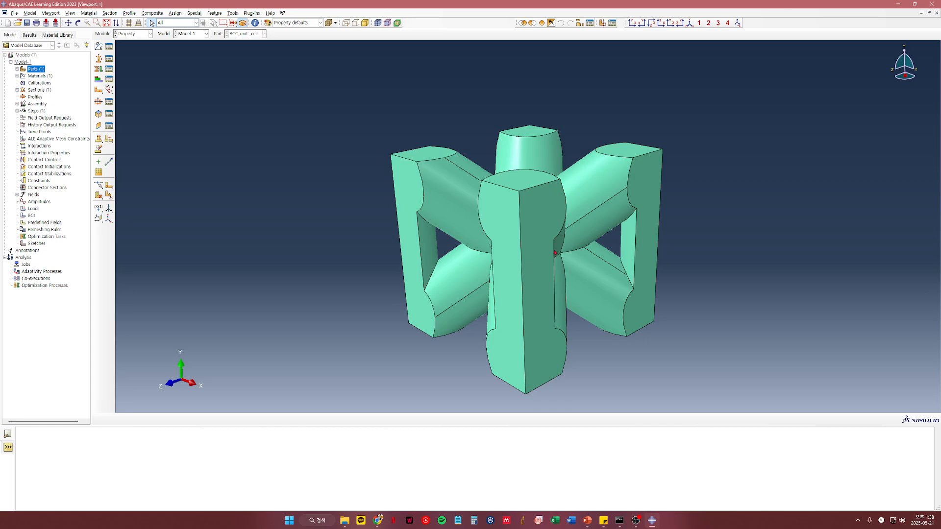
left_click_drag(484, 237, 548, 210, "ctrl+alt")
left_click_drag(618, 156, 572, 174, "ctrl+alt")
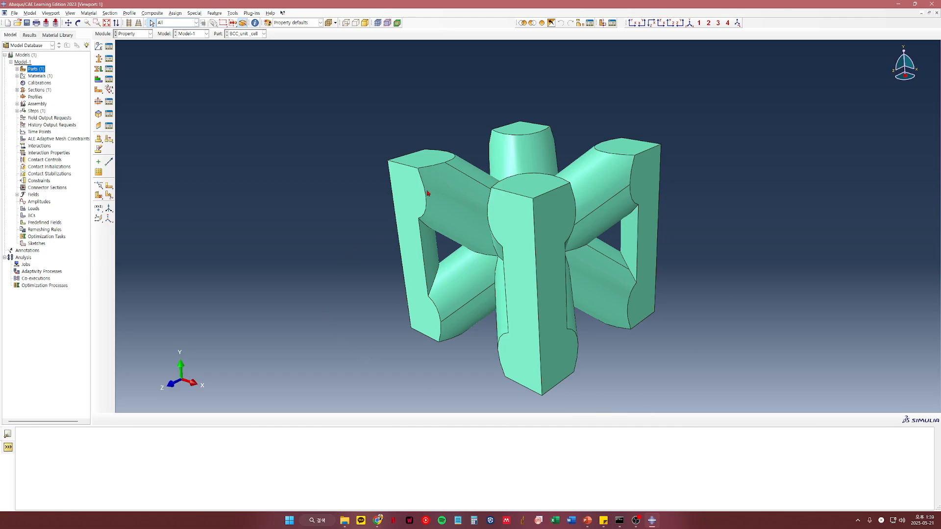
Create a dependent instance of the BCC unit cell part in the assembly.
left_click(116, 35)
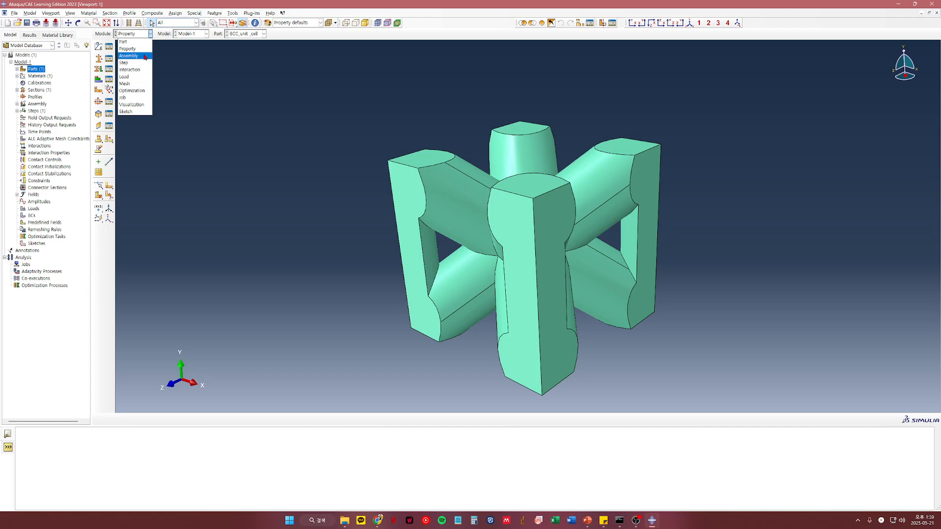
left_click(141, 56)
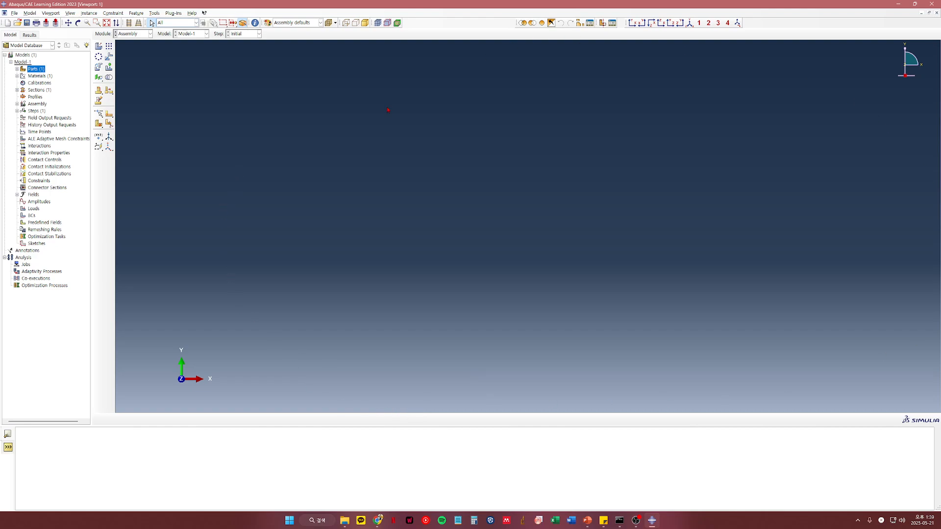
left_click(99, 48)
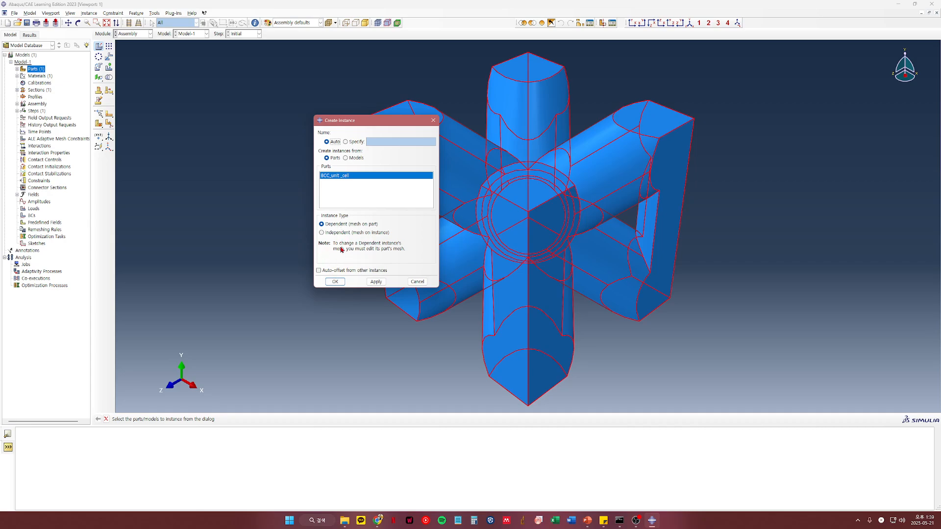
left_click(335, 283)
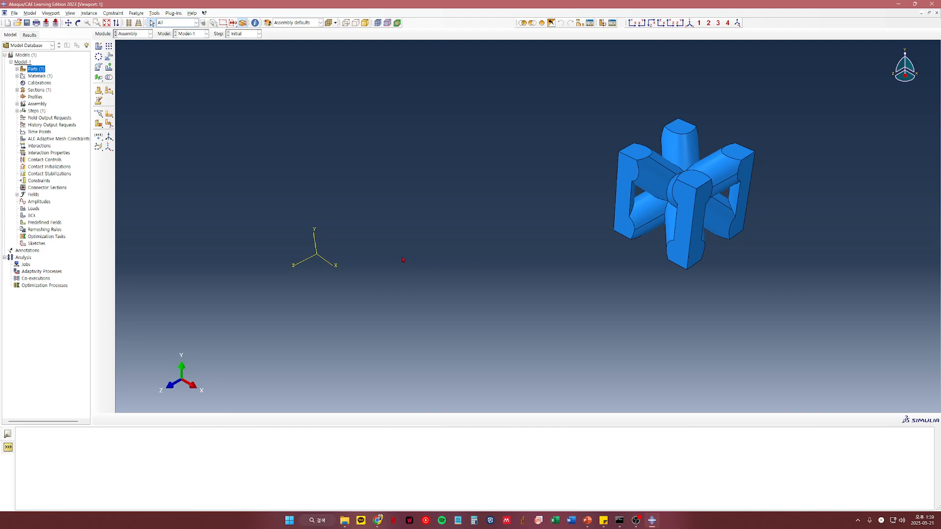
left_click_drag(520, 216, 523, 168, "ctrl+alt")
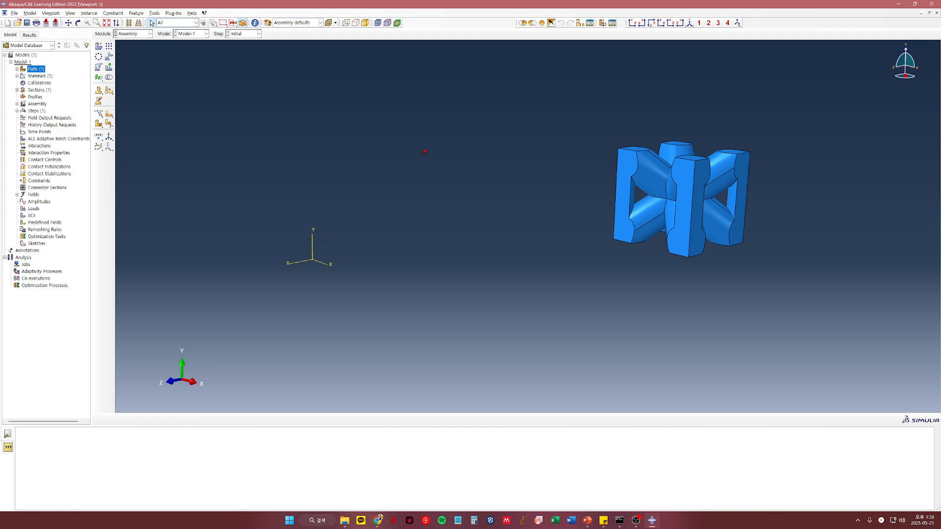
Translate the unit cell instance from its lower outer corner vertex to the global origin and inspect its new position.
left_click(111, 57)
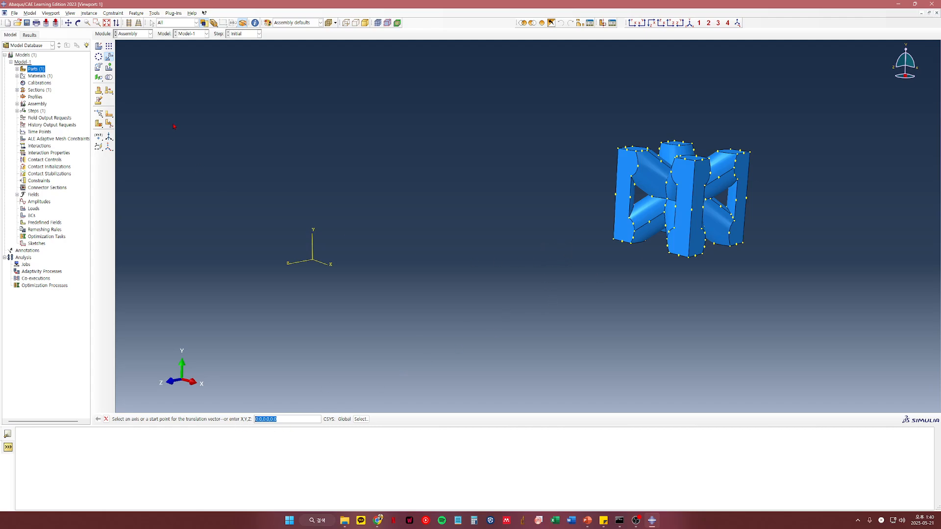
key("Escape")
left_click(109, 57)
left_click_drag(767, 289, 543, 217, "ctrl+alt")
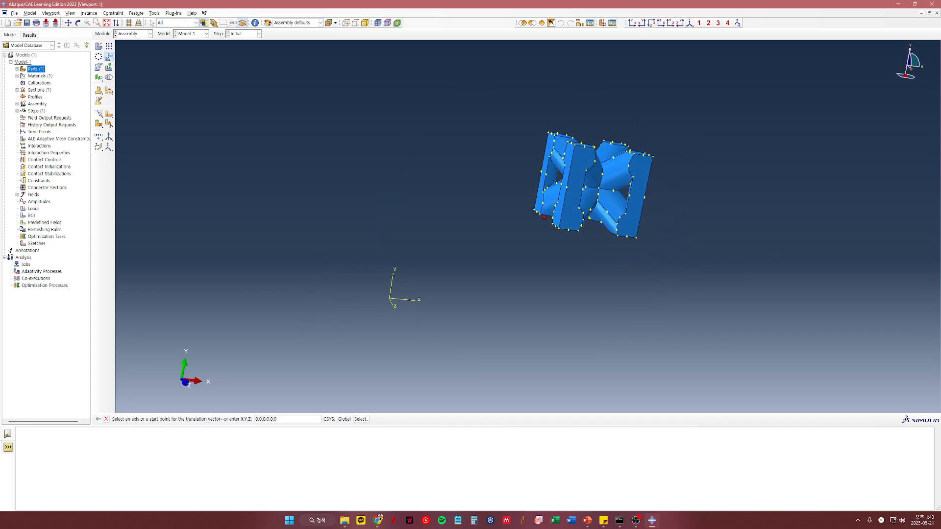
left_click(536, 212)
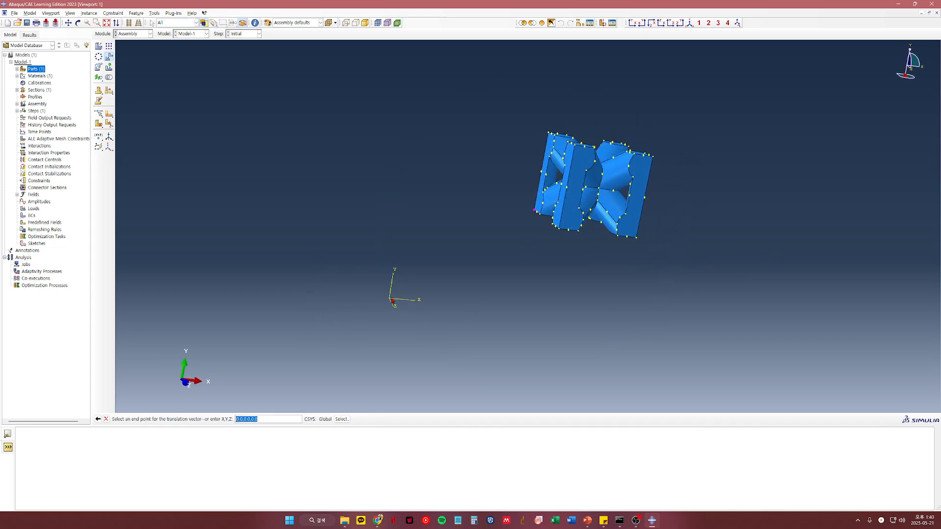
left_click(392, 300)
left_click_drag(511, 356, 262, 359, "ctrl+alt")
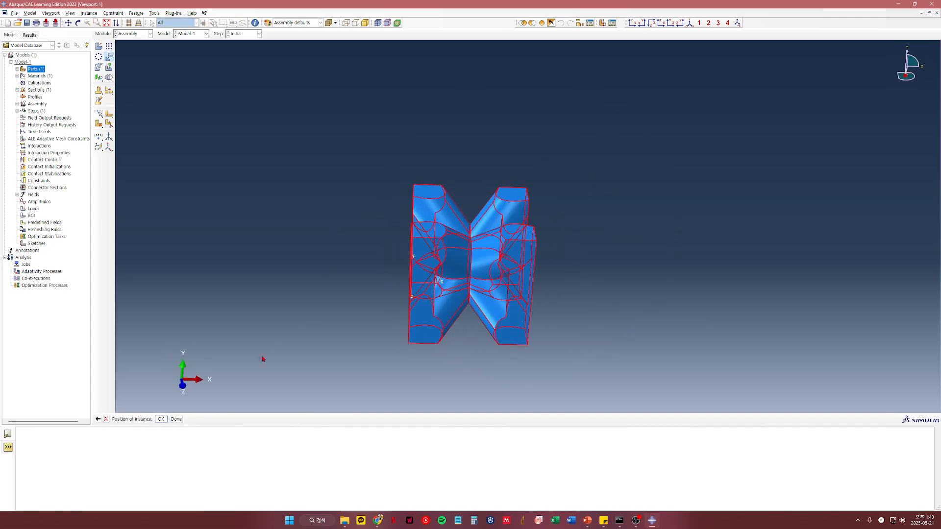
left_click(161, 418)
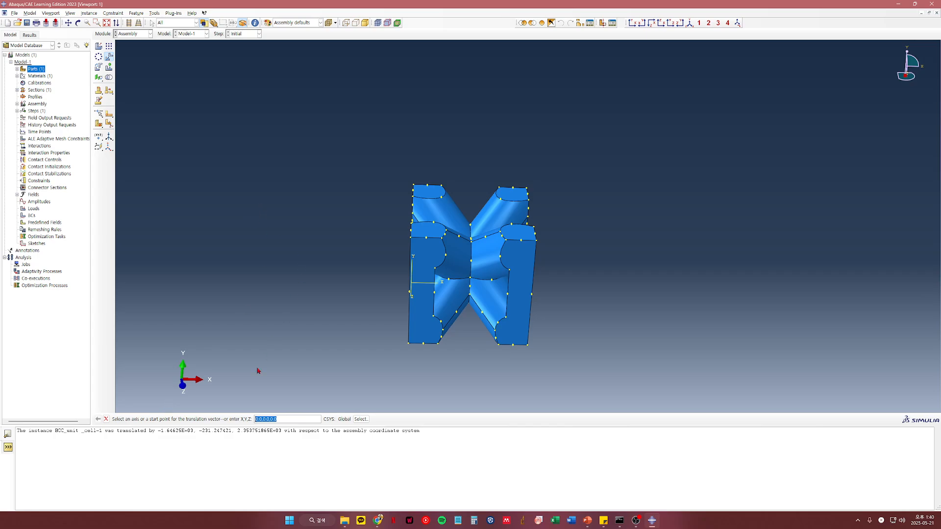
left_click(106, 419)
left_click_drag(441, 289, 588, 266, "ctrl+alt")
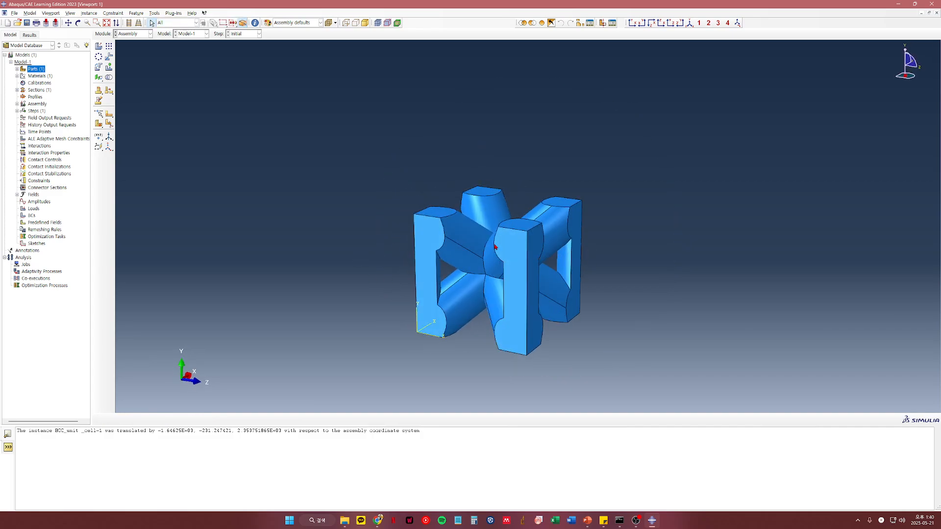
left_click_drag(495, 247, 558, 100, "ctrl+alt")
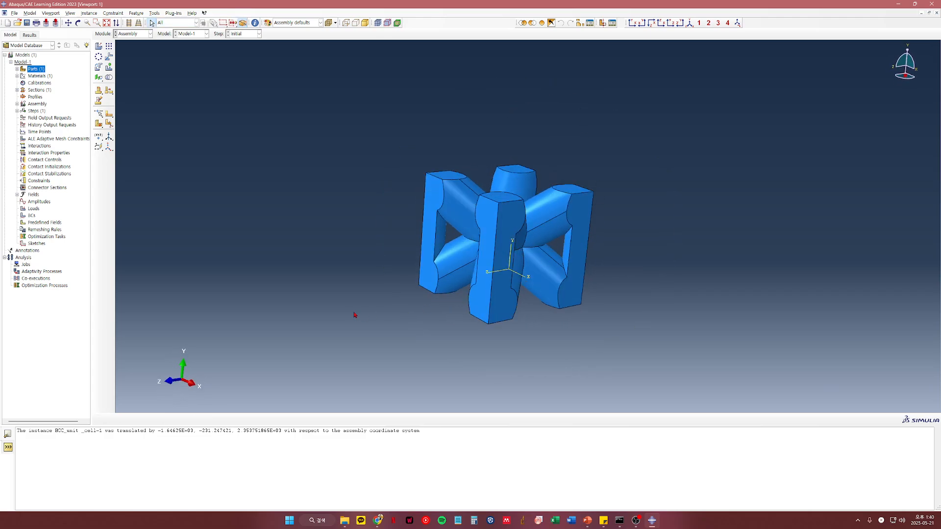
Copy Model-1 to a new model named BCC_lattice.
right_click(27, 64)
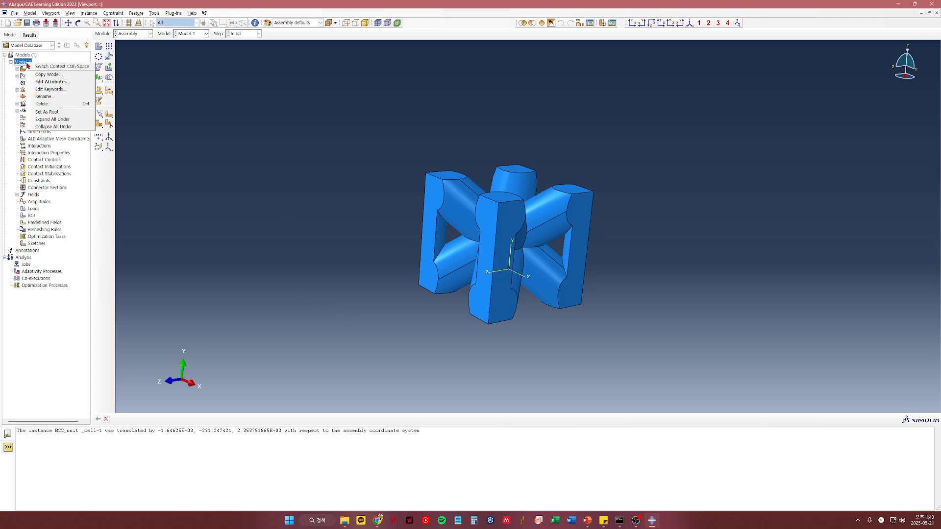
left_click(65, 76)
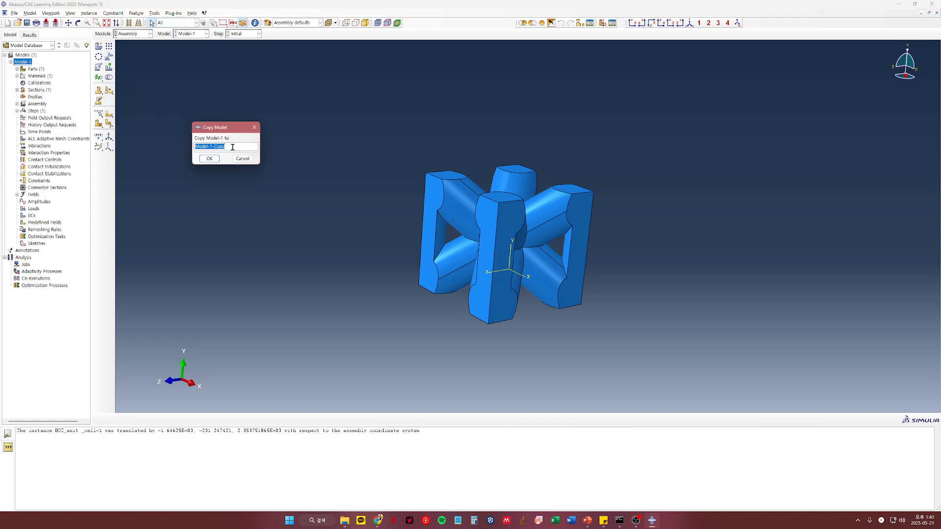
type("BCC_lattice")
key("Return")
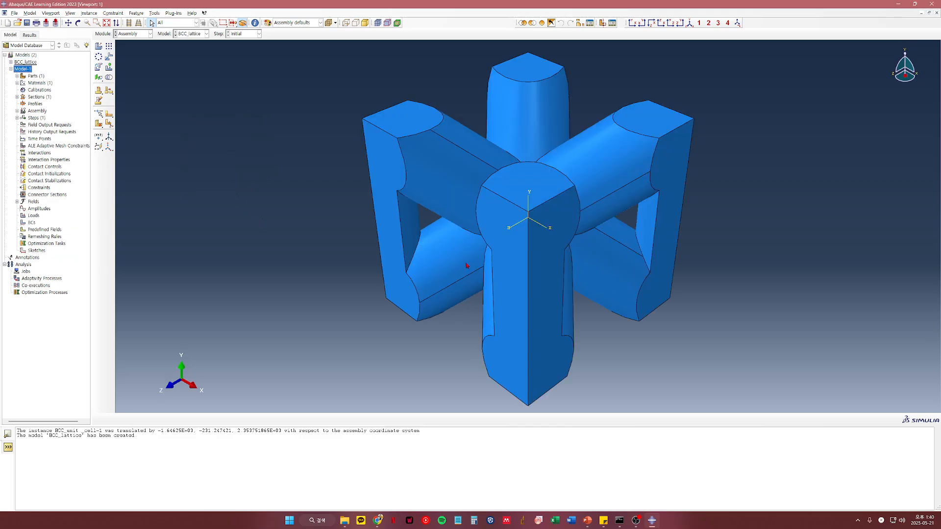
left_click_drag(466, 265, 510, 196, "ctrl+alt")
scroll(516, 266, "up", 3)
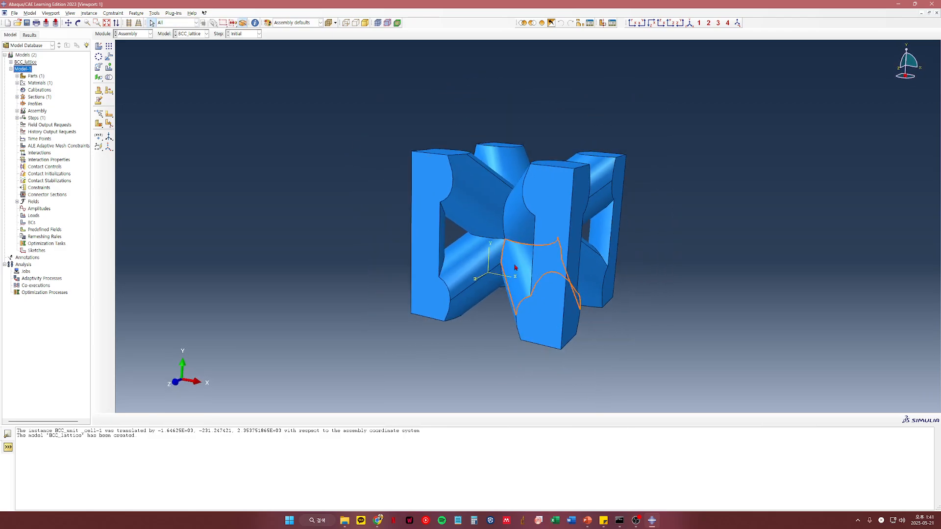
left_click(98, 45)
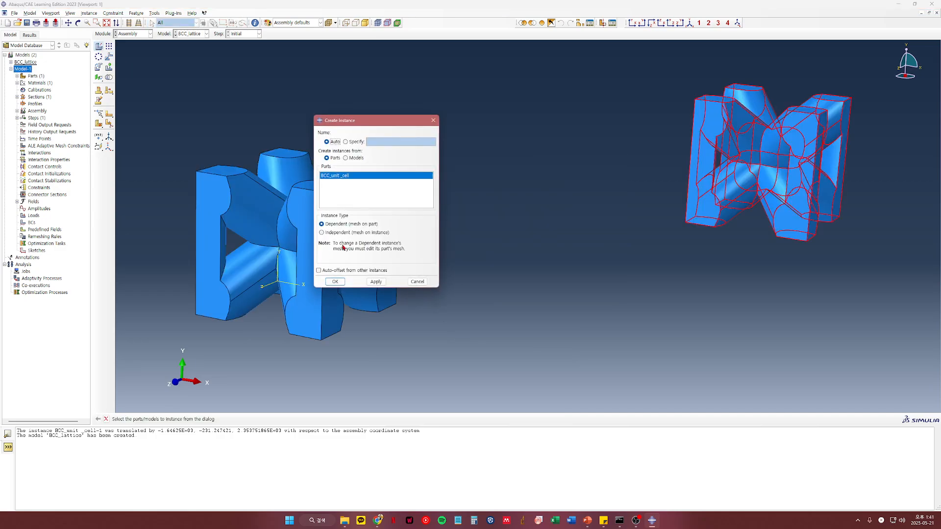
left_click(433, 120)
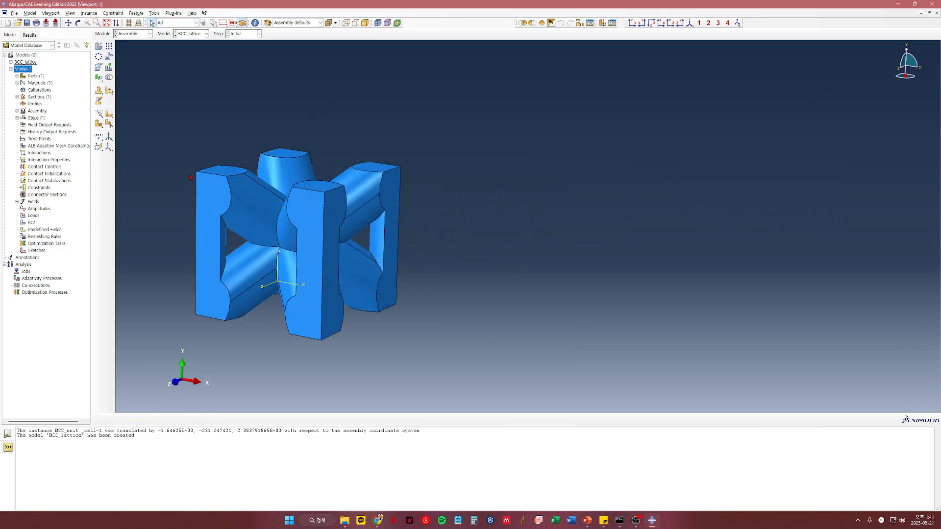
left_click(109, 48)
left_click(309, 237)
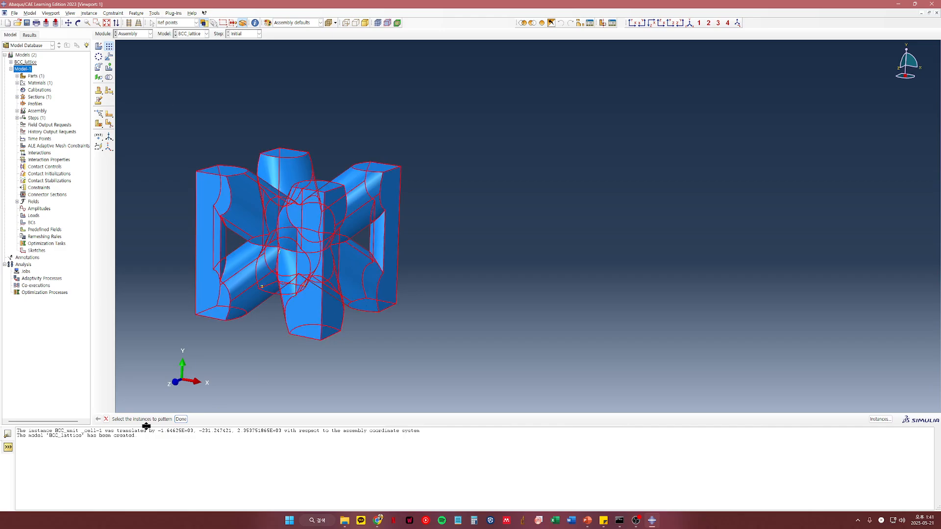
left_click(181, 419)
left_click_drag(595, 346, 529, 274, "ctrl+alt")
left_click_drag(510, 235, 443, 178, "ctrl+alt")
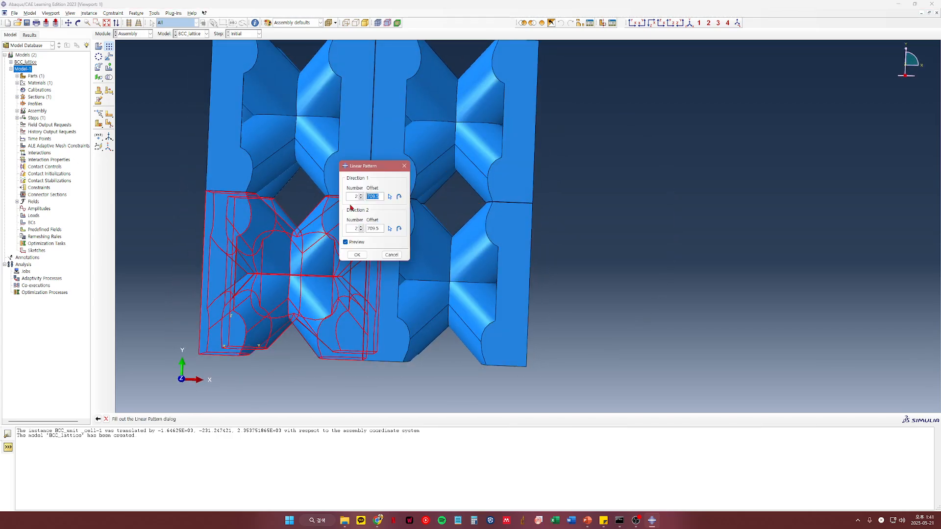
scroll(377, 131, "up", 5)
scroll(376, 131, "up", 3)
left_click_drag(401, 292, 435, 275, "ctrl+alt")
left_click_drag(613, 252, 621, 269, "ctrl+alt")
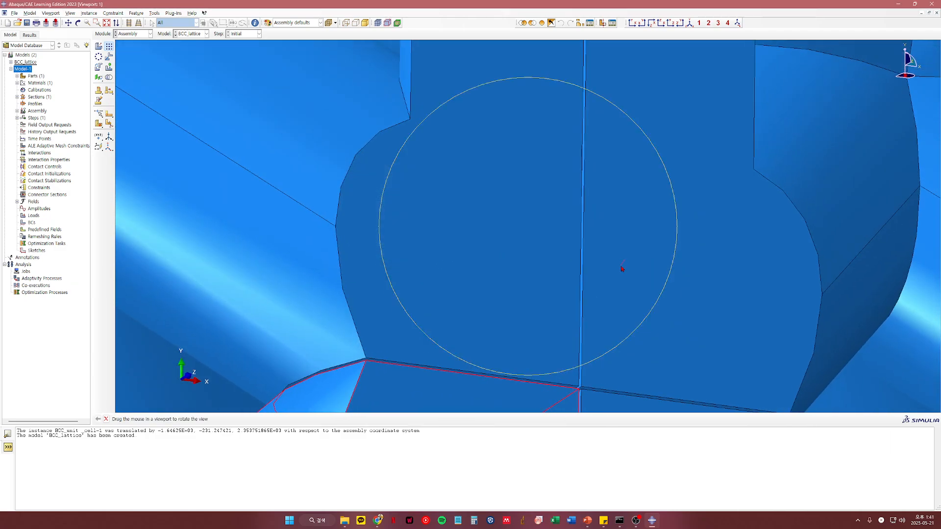
left_click_drag(497, 280, 450, 307, "ctrl+alt")
scroll(485, 356, "down", 8)
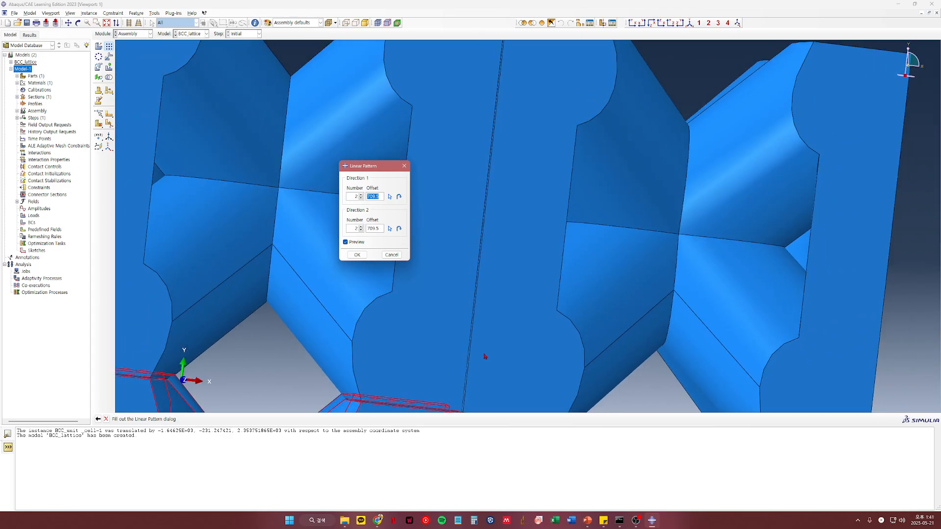
middle_click_drag(482, 365, 493, 265, "ctrl+alt")
left_click_drag(494, 288, 531, 172, "ctrl+alt")
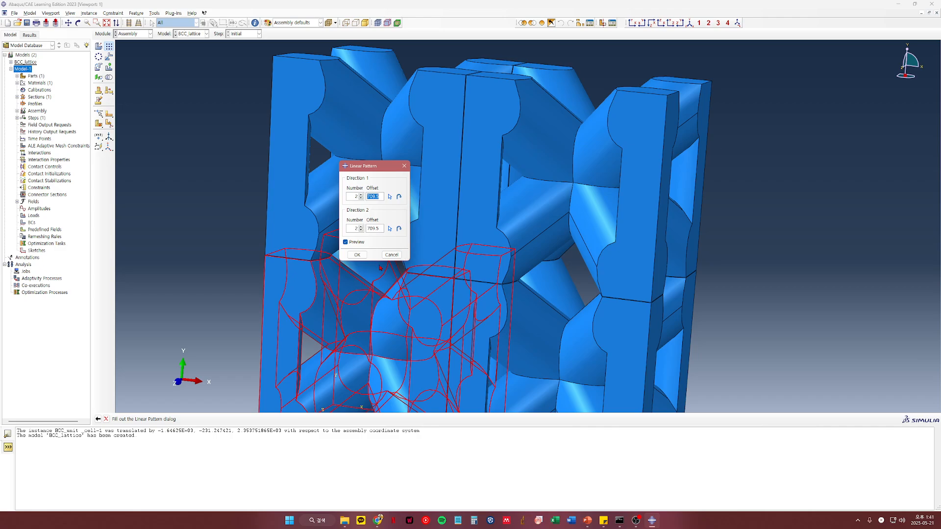
left_click(391, 255)
Try to create an independent instance of the BCC unit cell part in the BCC_lattice assembly.
left_click(99, 46)
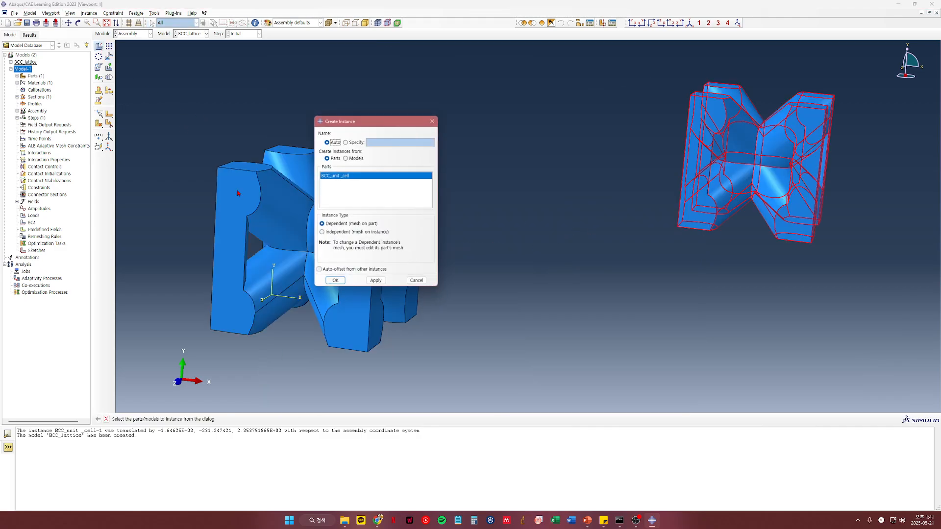
left_click(333, 233)
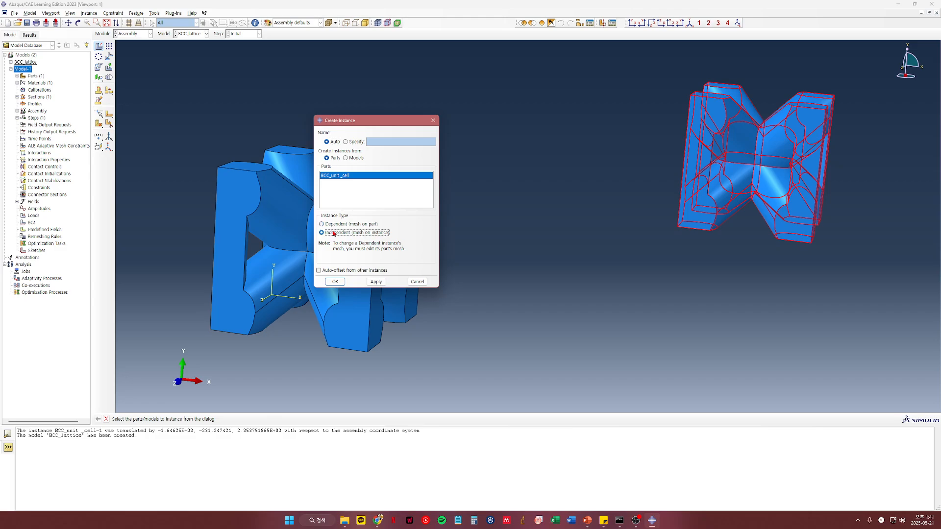
left_click(367, 284)
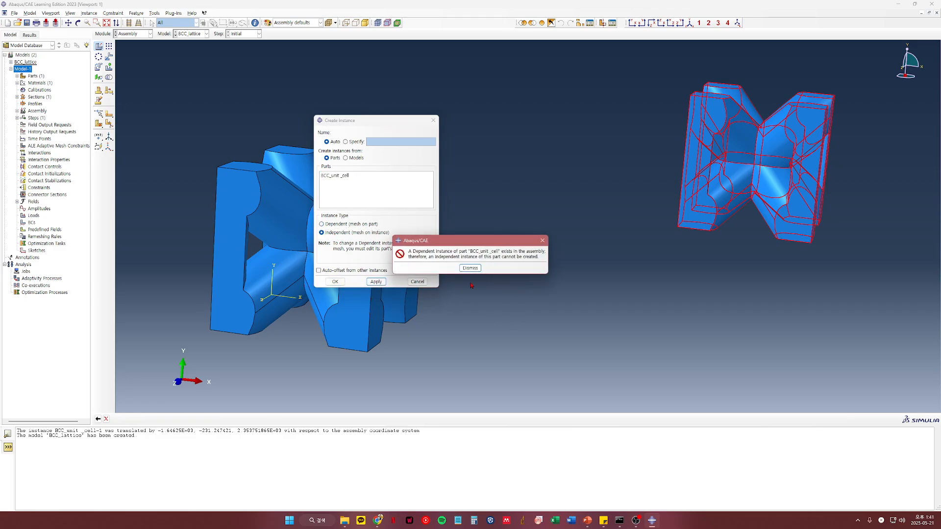
left_click(542, 240)
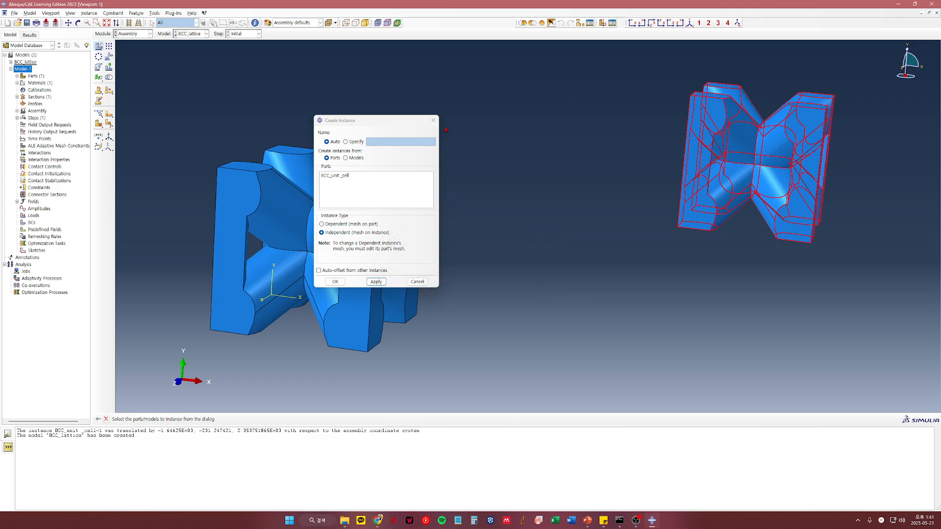
left_click(433, 120)
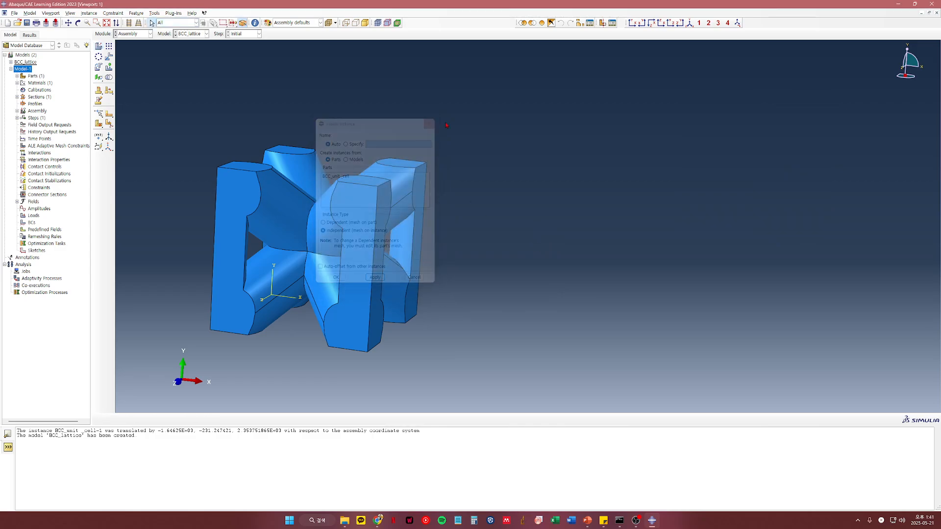
Make the existing BCC unit cell instance in the BCC_lattice assembly independent.
left_click(11, 62)
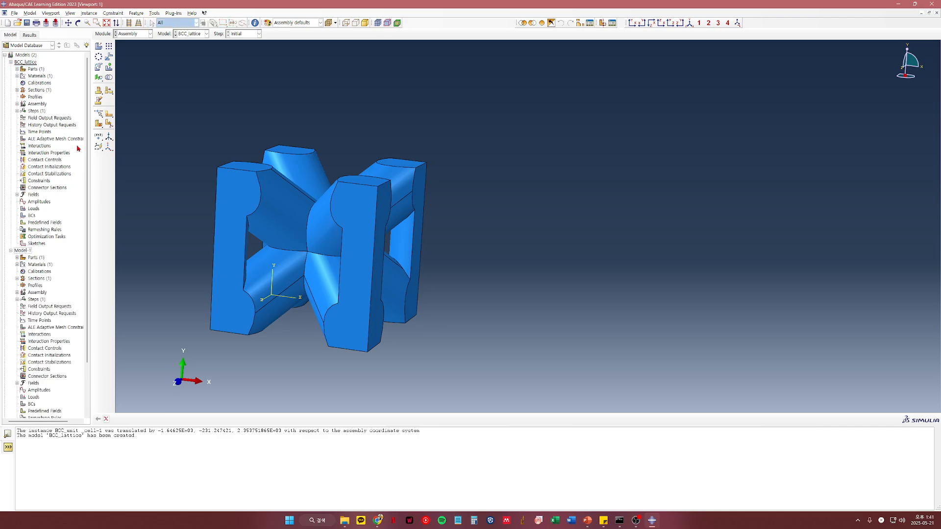
left_click(16, 104)
left_click(43, 111)
right_click(43, 112)
left_click(35, 114)
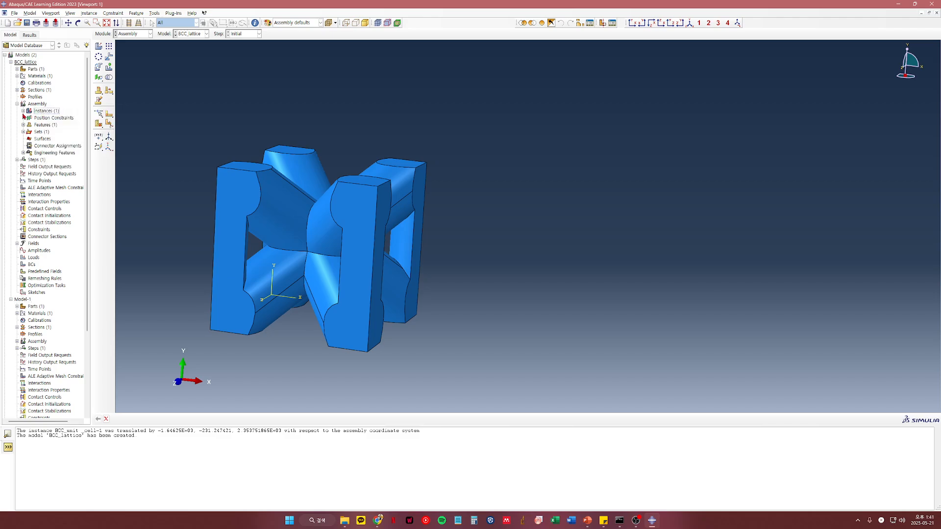
left_click(23, 111)
left_click(43, 118)
right_click(44, 119)
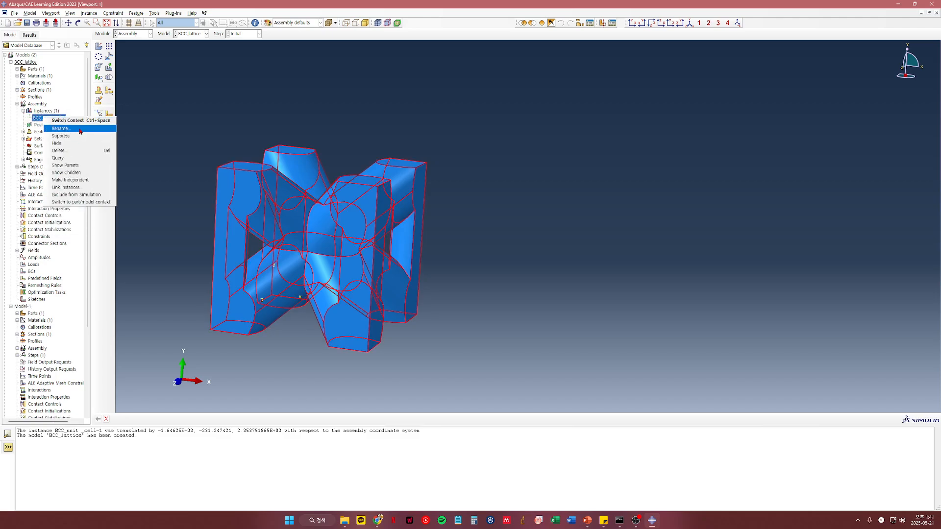
left_click(78, 181)
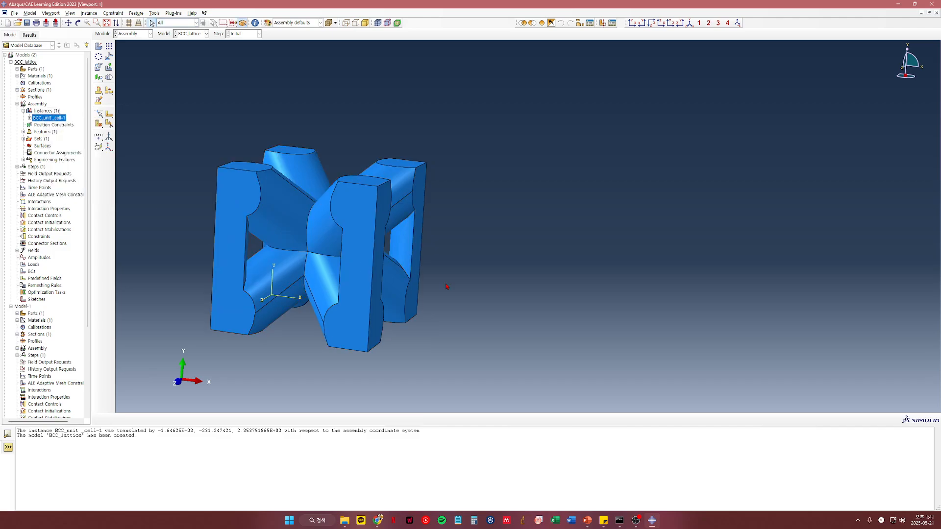
Create three more independent instances of the BCC_unit_cell part in the BCC_lattice assembly, without auto-offset.
left_click(99, 46)
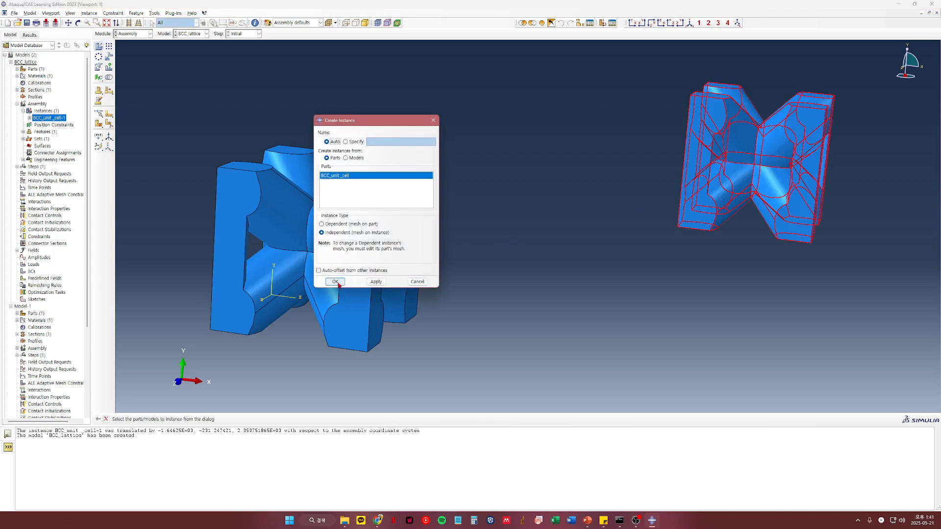
left_click(376, 281)
left_click(336, 283)
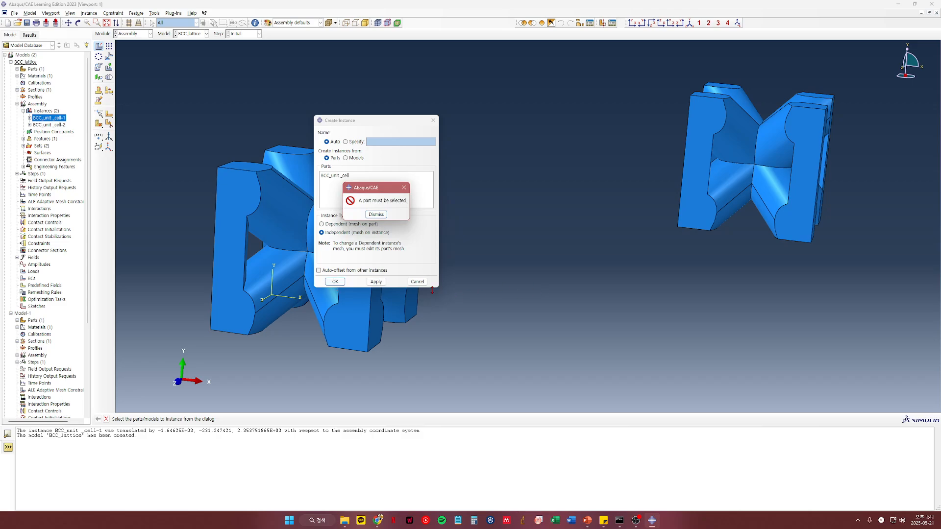
left_click(378, 214)
left_click(342, 175)
left_click(376, 282)
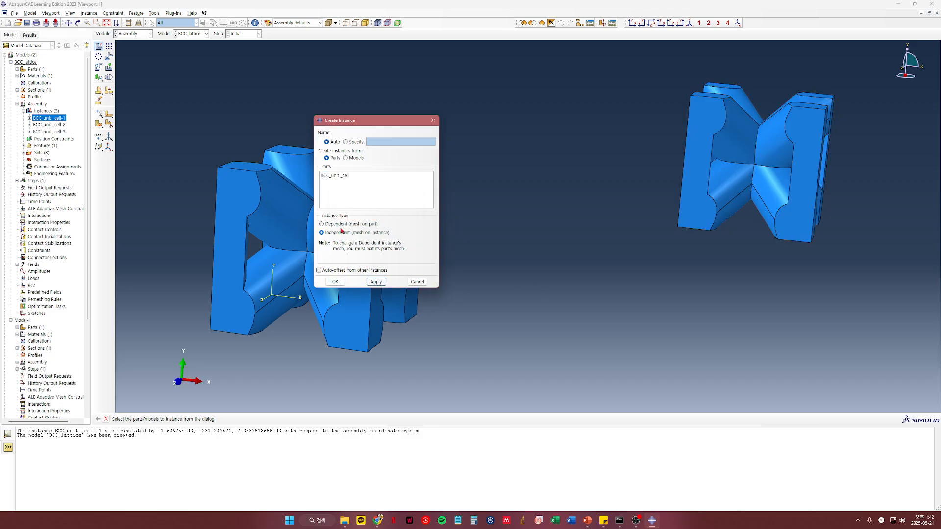
left_click(376, 282)
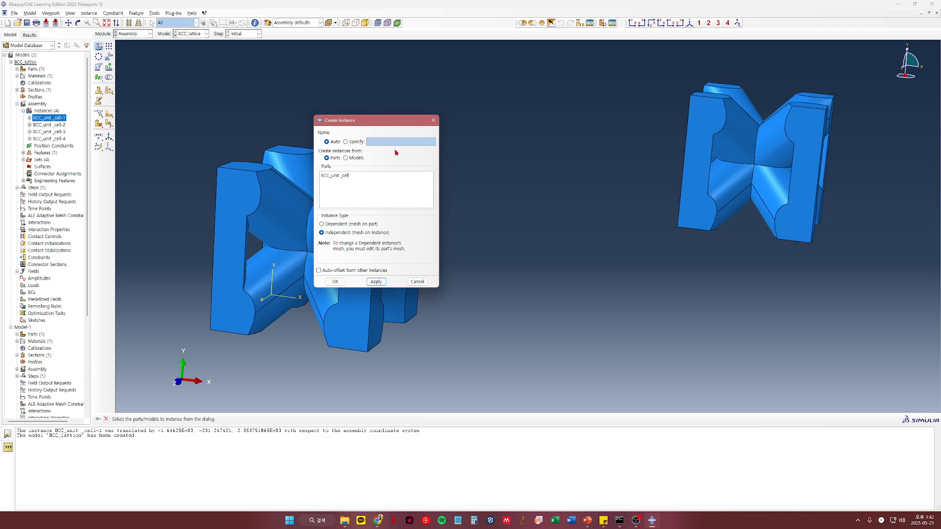
left_click(433, 120)
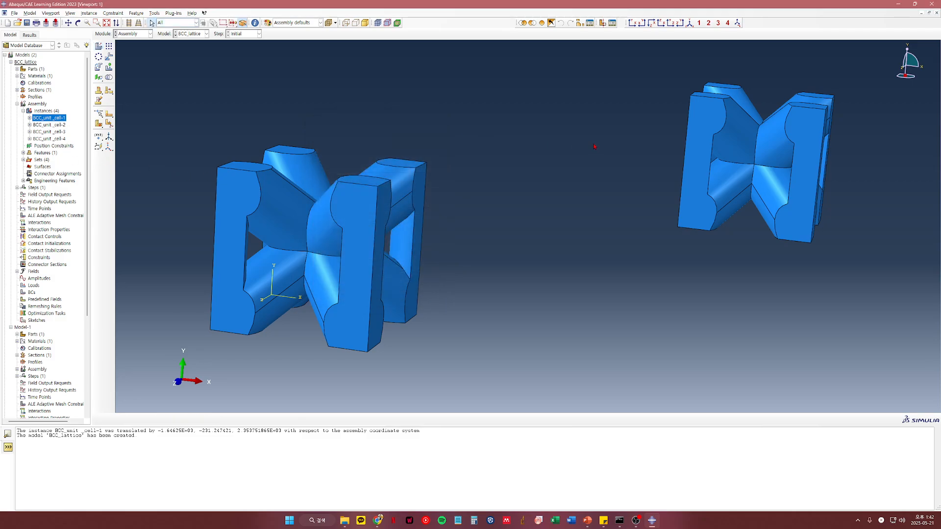
Translate one new unit cell instance from its lower outer corner vertex to the first cell's adjacent lower corner in the X direction.
left_click(108, 56)
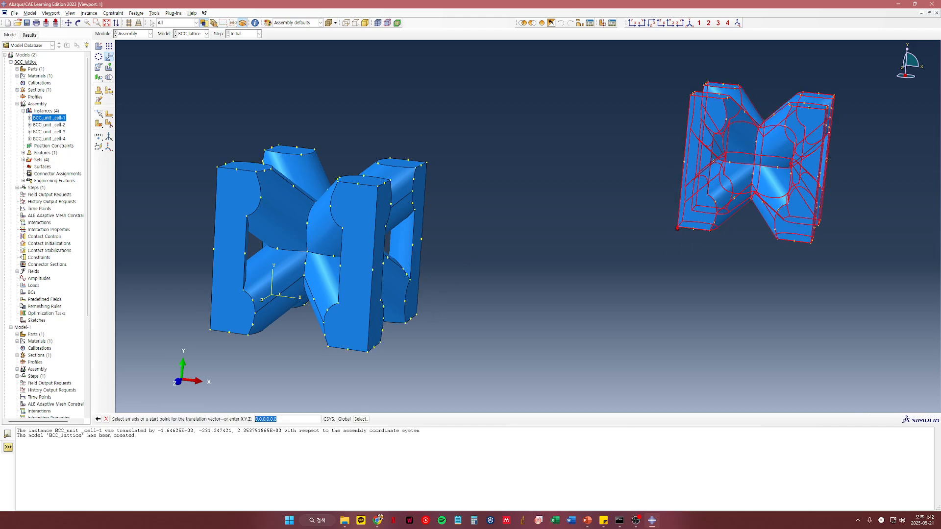
left_click(677, 228)
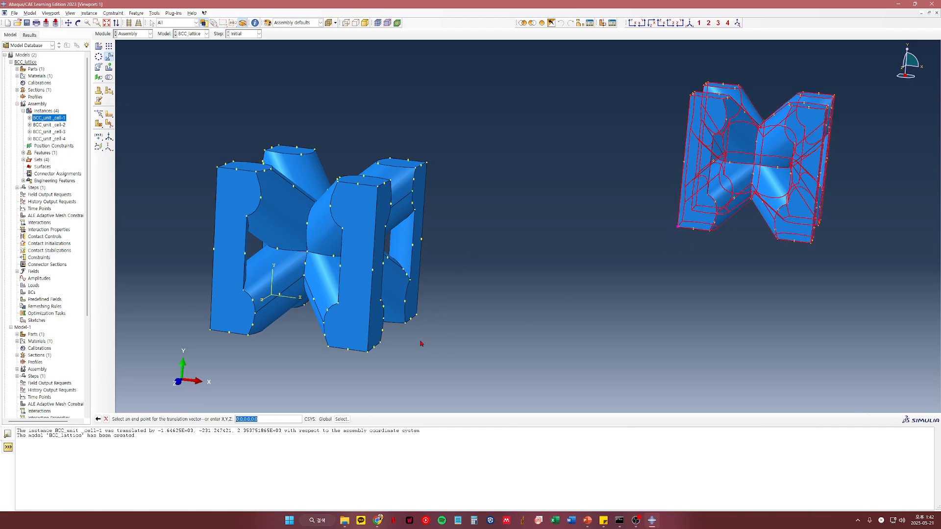
left_click(368, 352)
middle_click(645, 265)
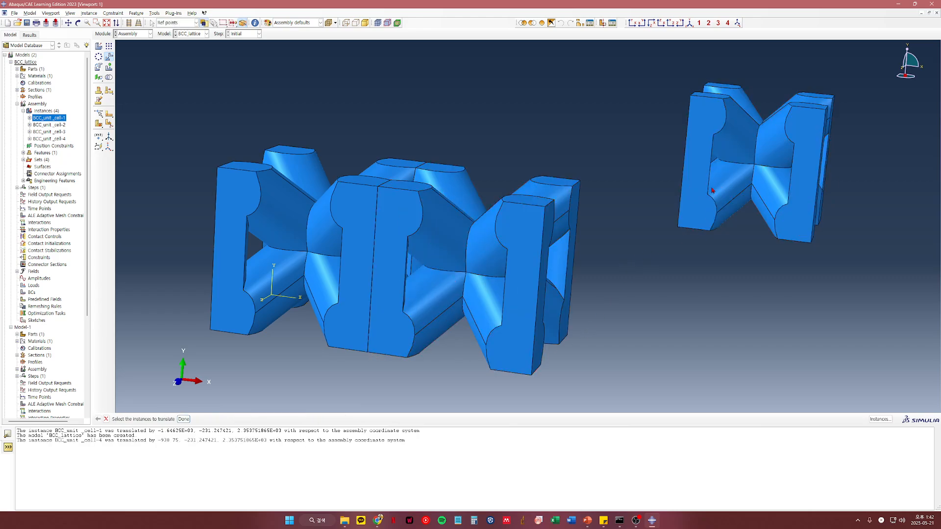
Translate a second new instance from its lower outer corner to the first cell's upper outer corner, stacking it on top.
left_click(714, 189)
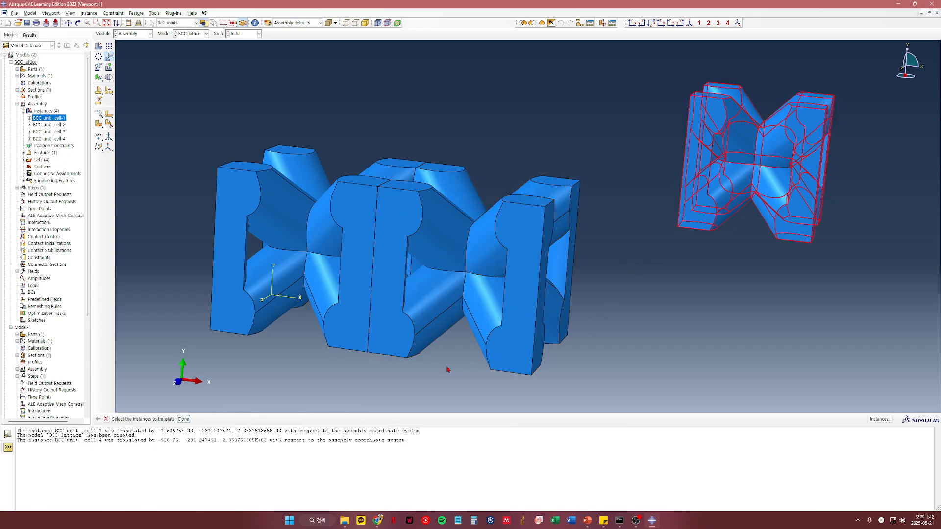
middle_click(680, 259)
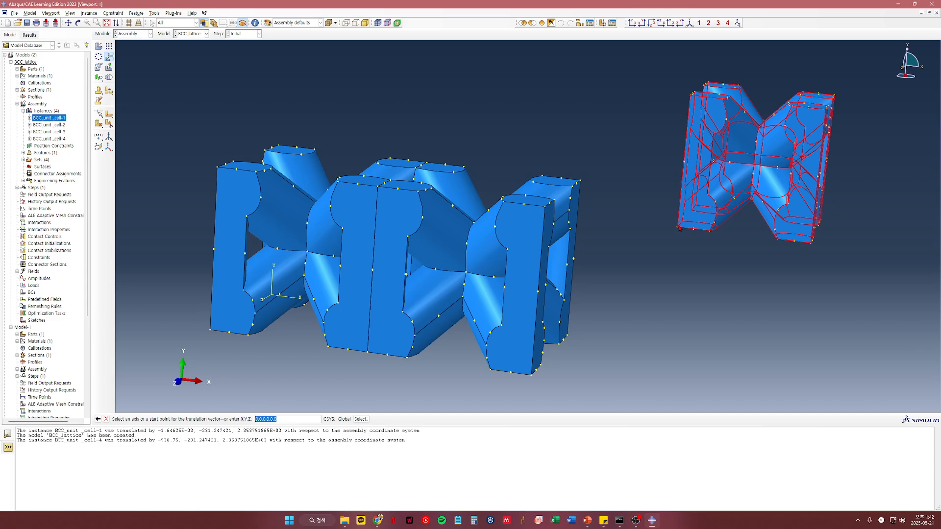
left_click(678, 228)
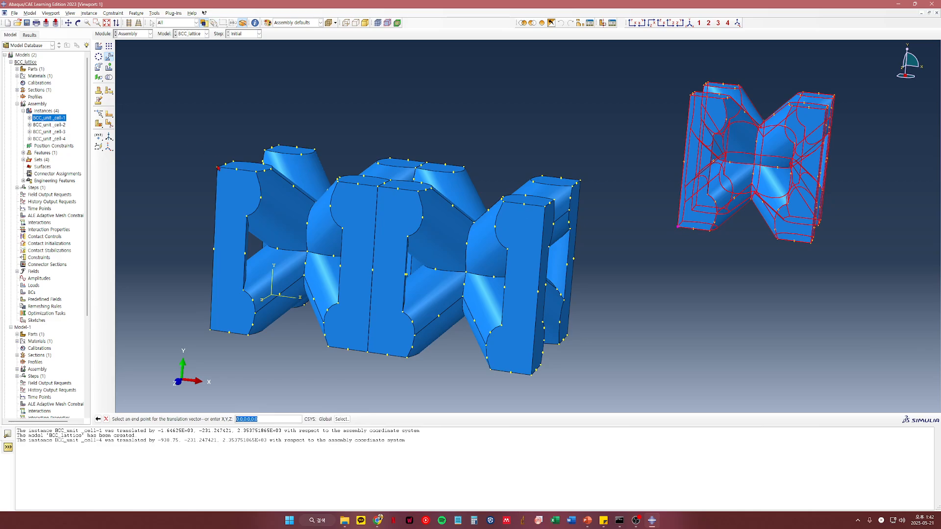
left_click(218, 168)
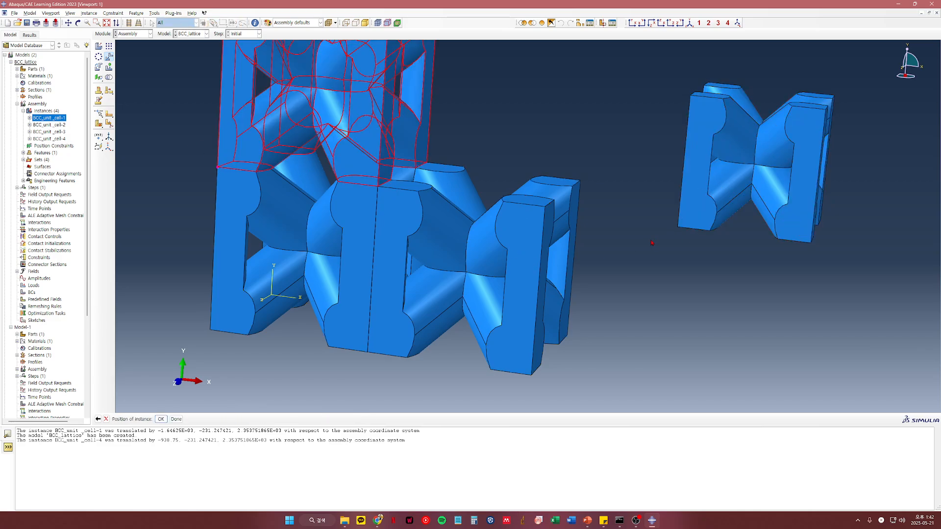
left_click(161, 418)
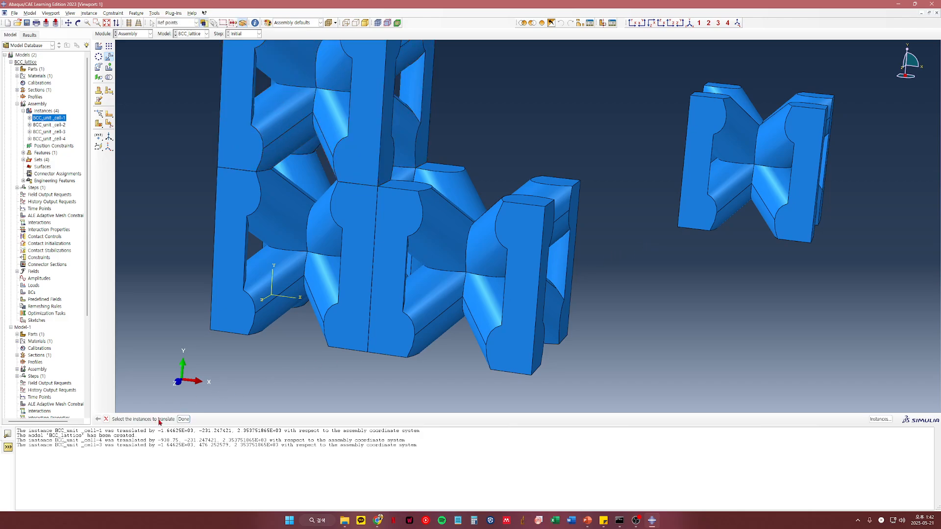
Translate the remaining instance from its lower outer corner to the upper shared corner of the two bottom cells, completing the 2×2 lattice.
left_click(691, 199)
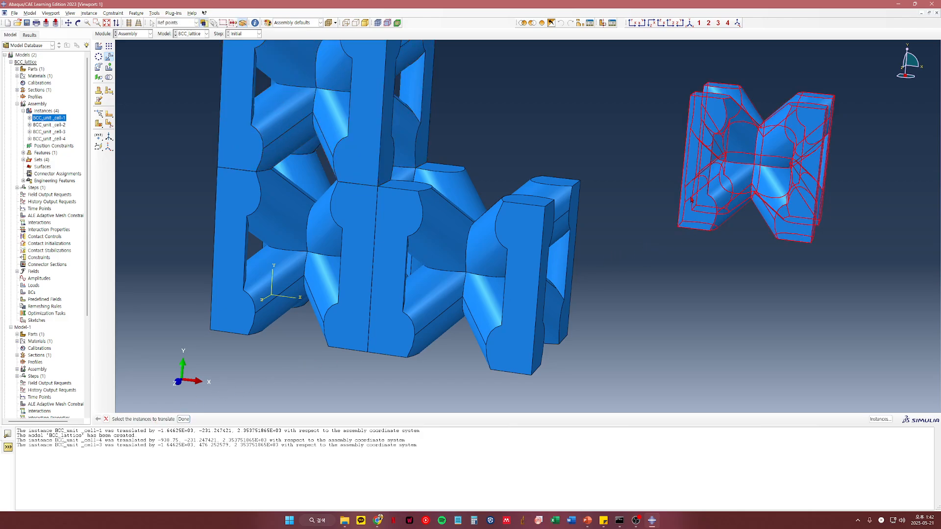
left_click(183, 419)
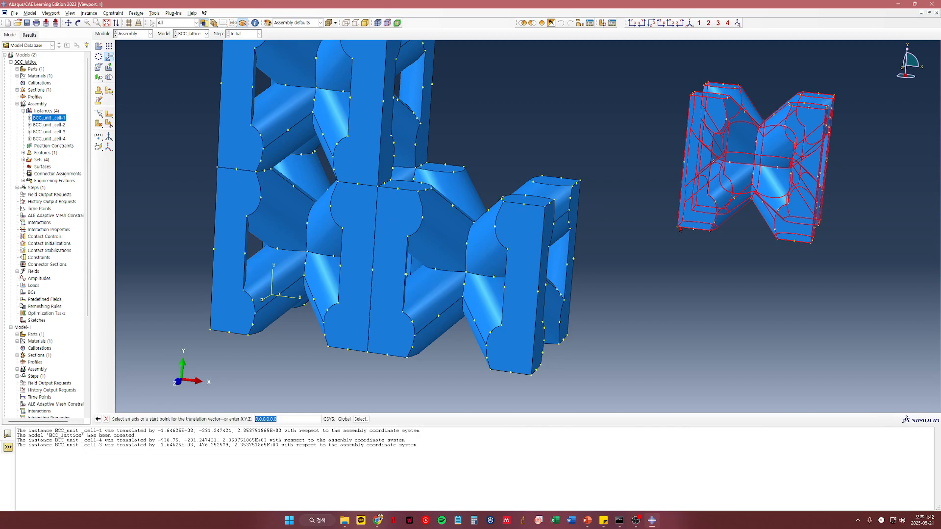
left_click(678, 228)
left_click(378, 187)
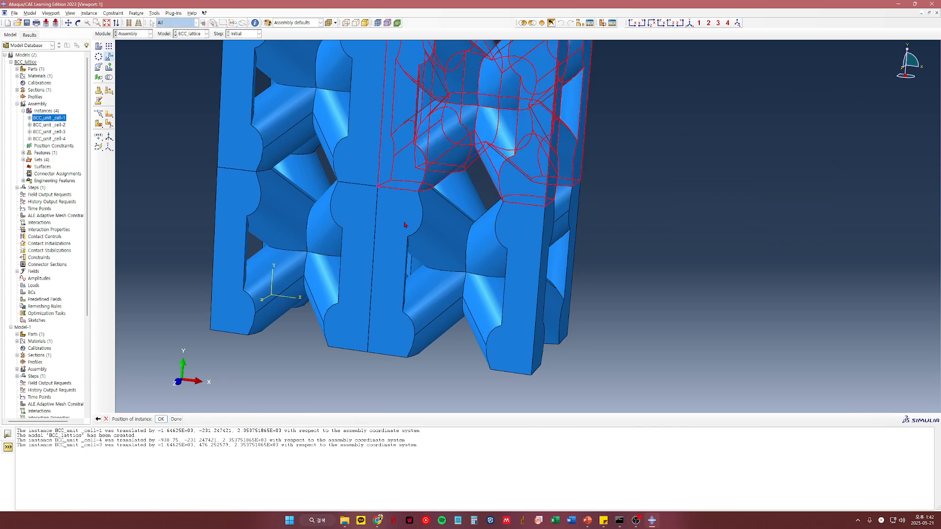
left_click(174, 420)
left_click_drag(516, 197, 510, 167, "ctrl+alt")
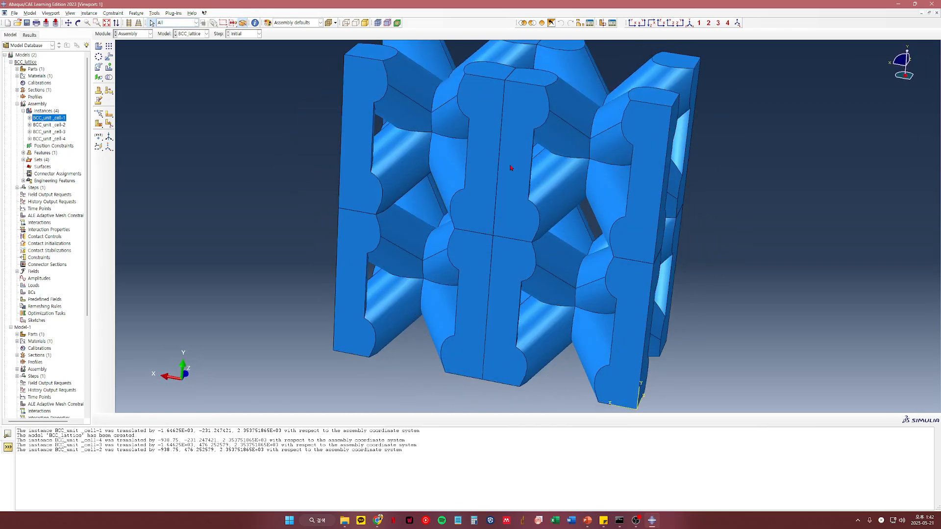
left_click_drag(473, 270, 483, 236, "ctrl+alt")
Switch to Model-1 and open the Step Manager in the Step module.
left_click(206, 33)
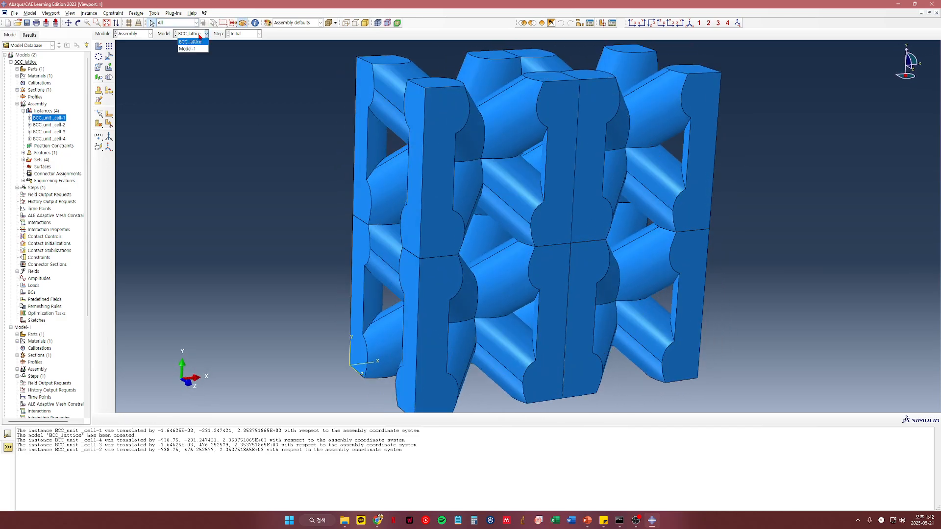
left_click(191, 48)
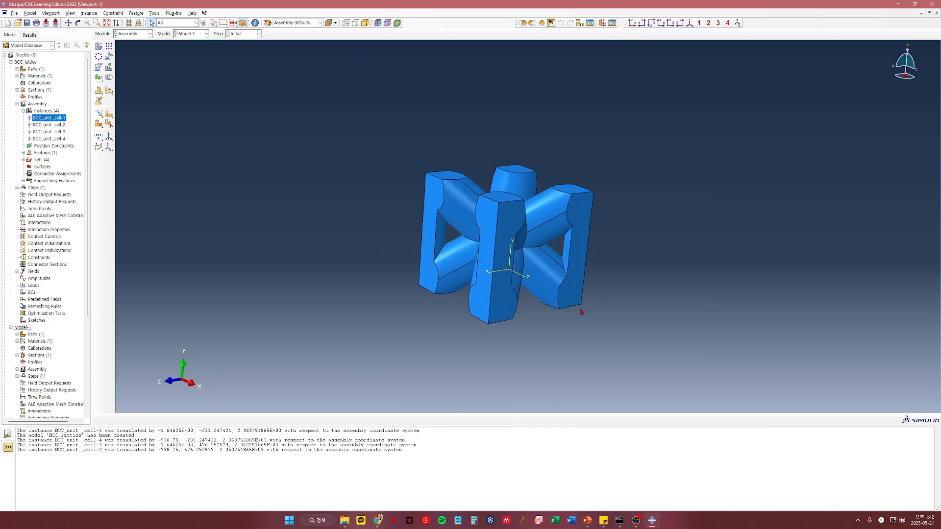
left_click_drag(582, 310, 471, 196, "ctrl+alt")
left_click_drag(451, 245, 423, 273, "ctrl+alt")
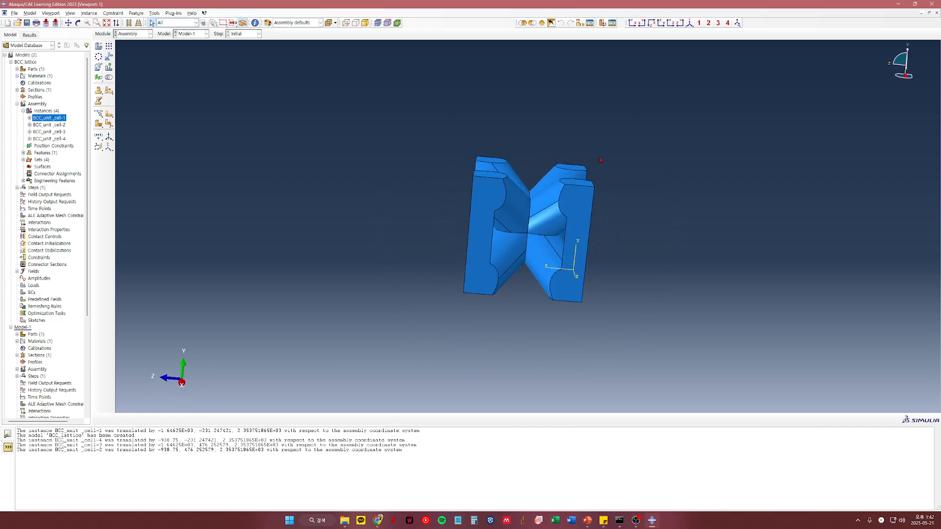
left_click(146, 34)
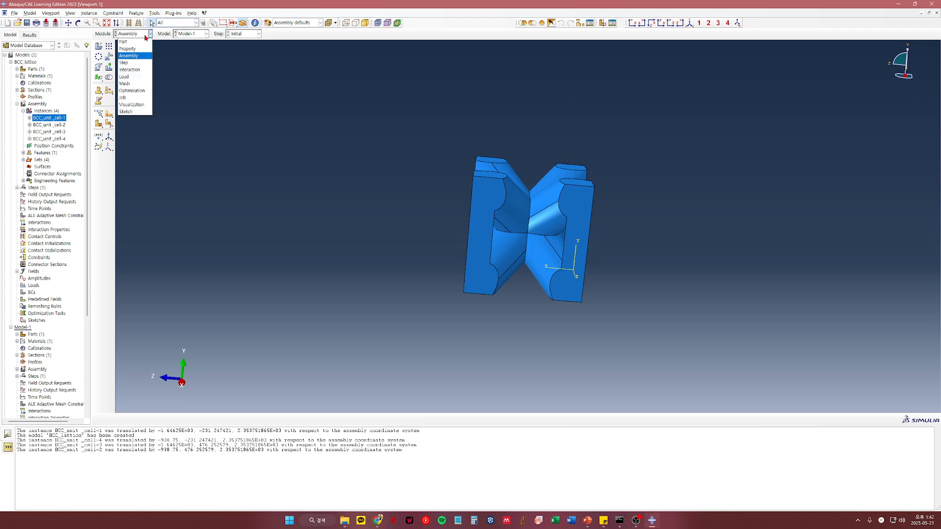
left_click(146, 62)
left_click(109, 46)
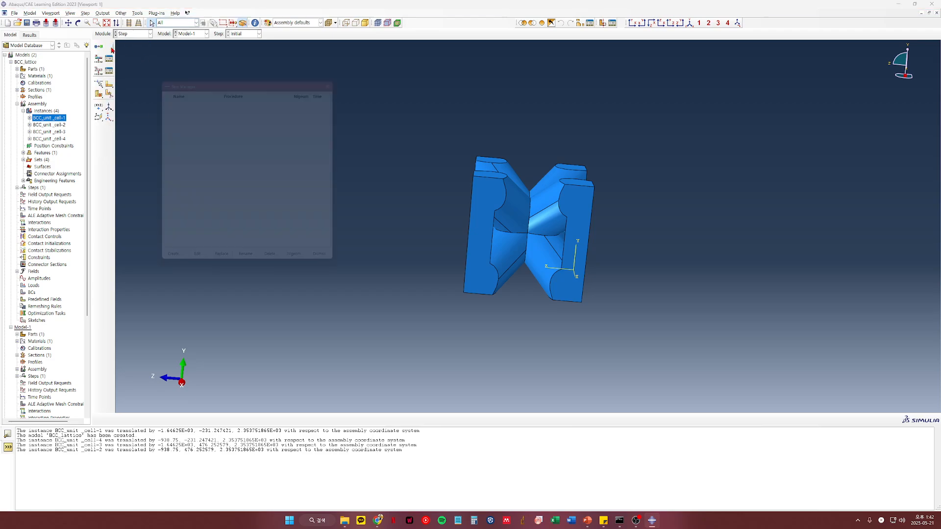
left_click_drag(232, 74, 208, 55)
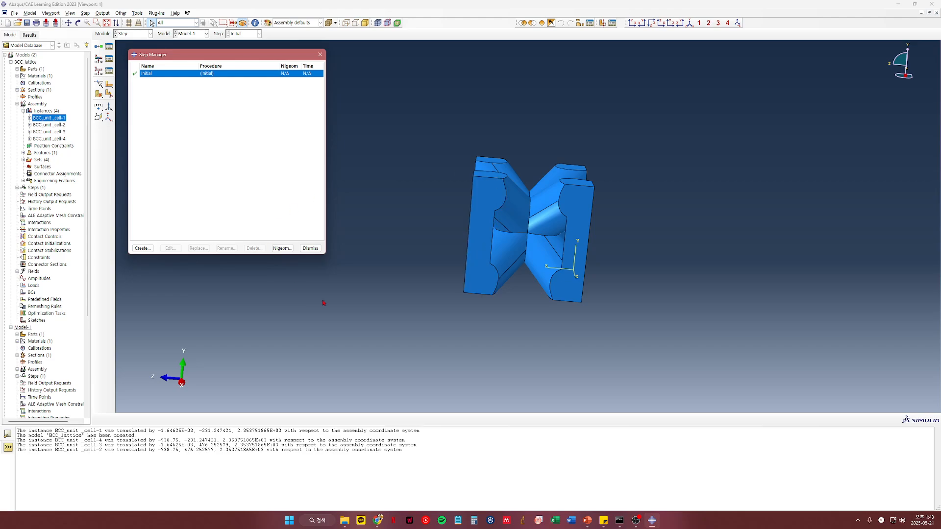
Create a Static, General step named Step-1 after the Initial step.
left_click(142, 248)
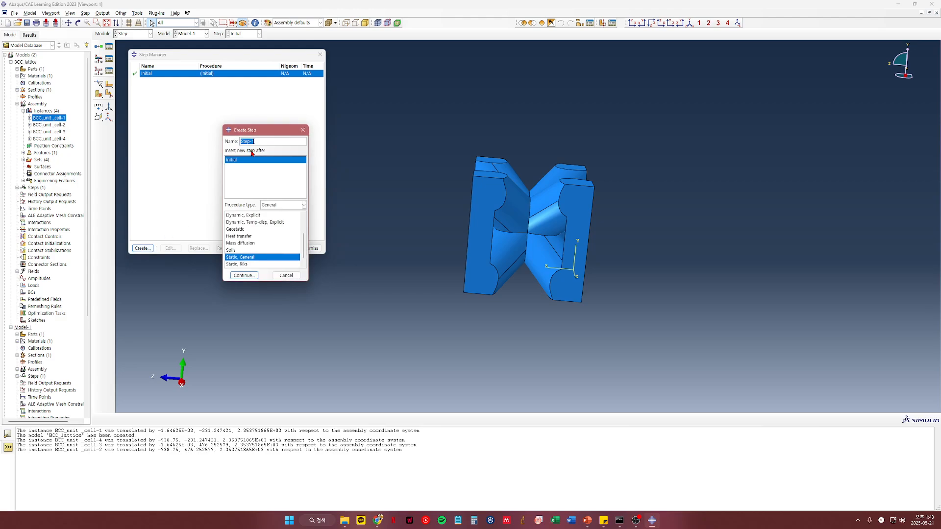
scroll(267, 252, "up", 1)
scroll(268, 255, "up", 2)
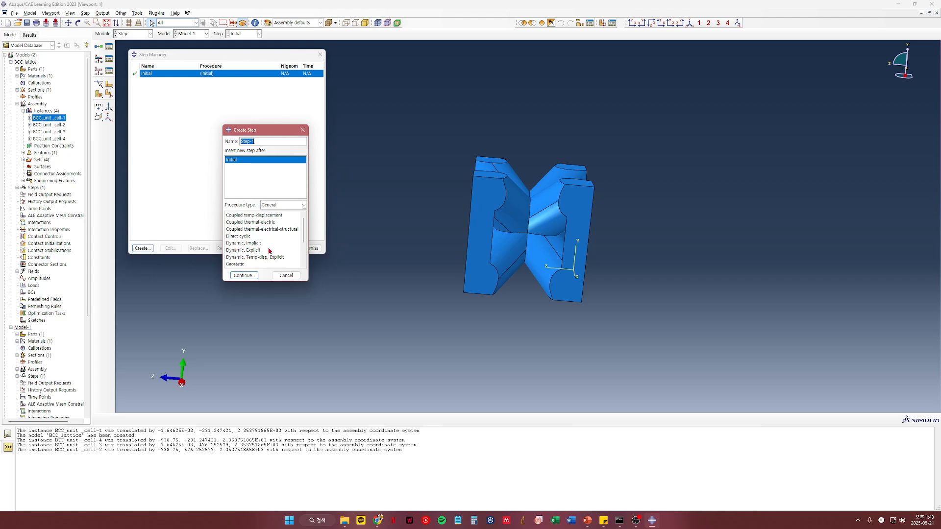
scroll(248, 252, "down", 3)
left_click(248, 251)
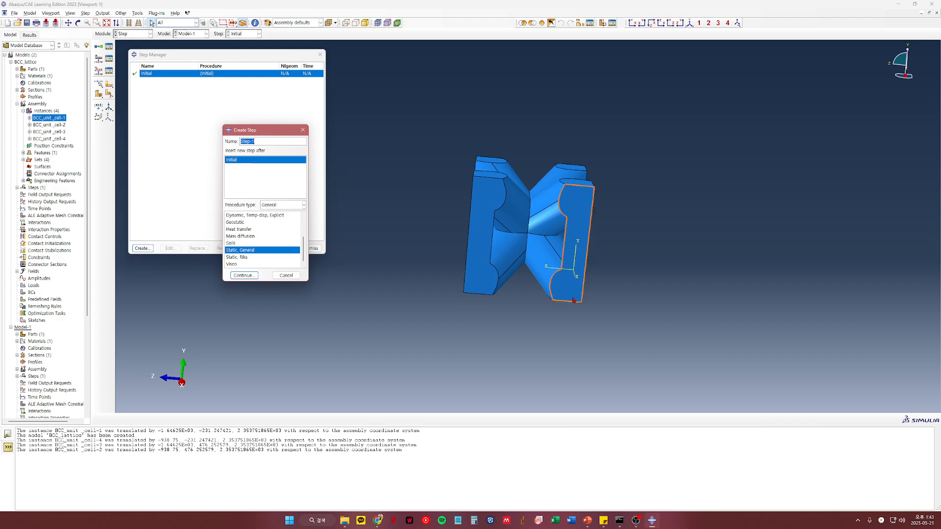
left_click(245, 275)
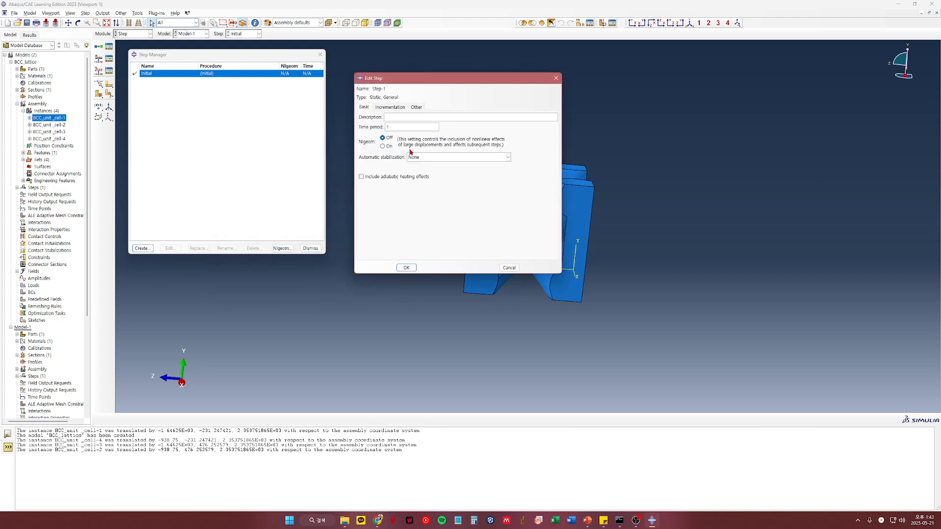
Set the step's time period to 10 with Nlgeom on, and open the maximum number of increments for editing.
double_click(416, 129)
type("10")
left_click(382, 146)
left_click_drag(404, 80, 382, 58)
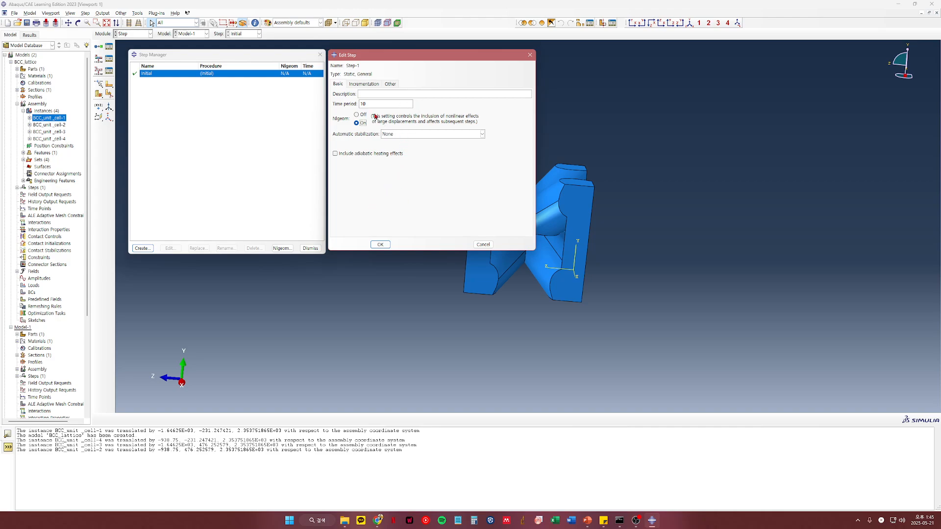
left_click(362, 85)
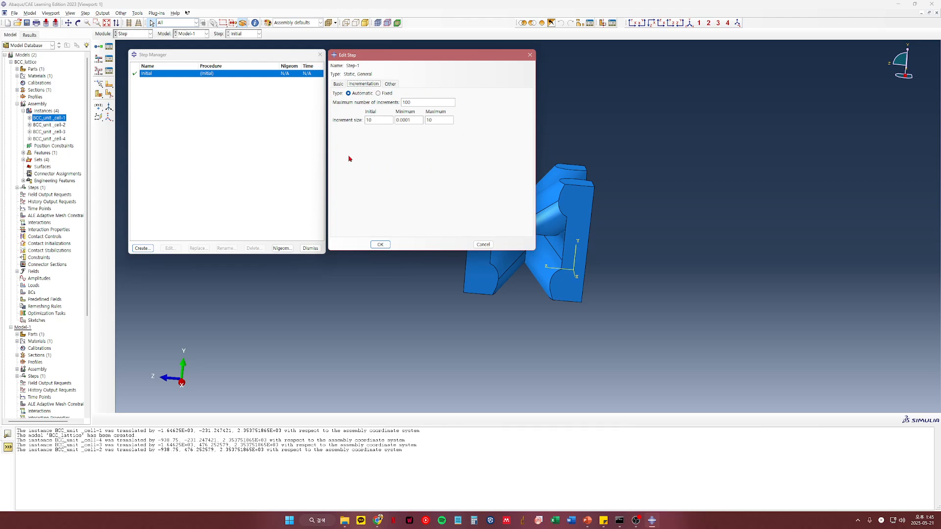
left_click(425, 104)
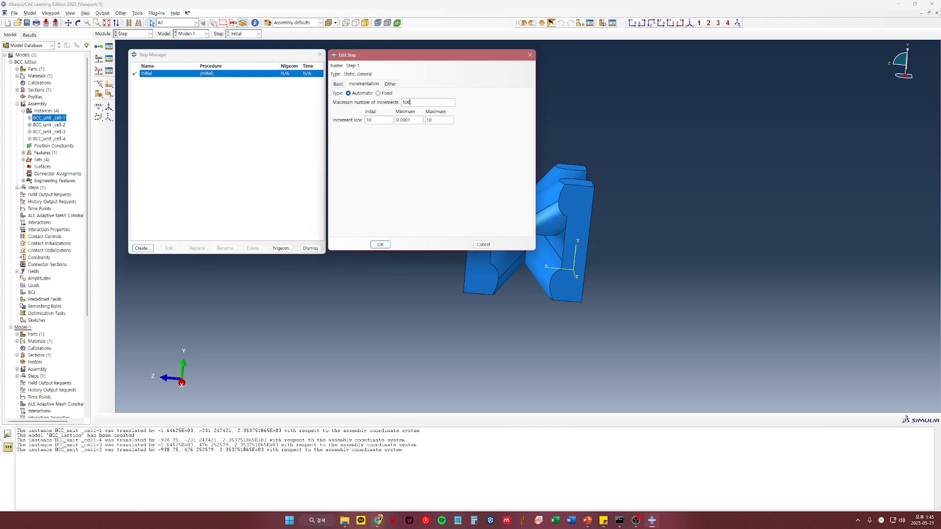
Switch to Chrome and search Google in a new tab for "wjrqns".
left_click(377, 521)
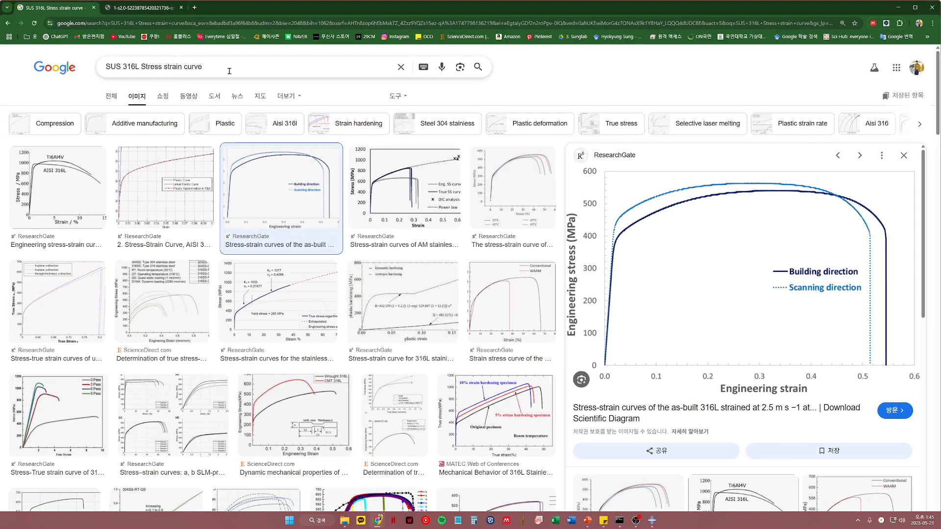
left_click(142, 8)
left_click(54, 8)
left_click(194, 7)
left_click(374, 144)
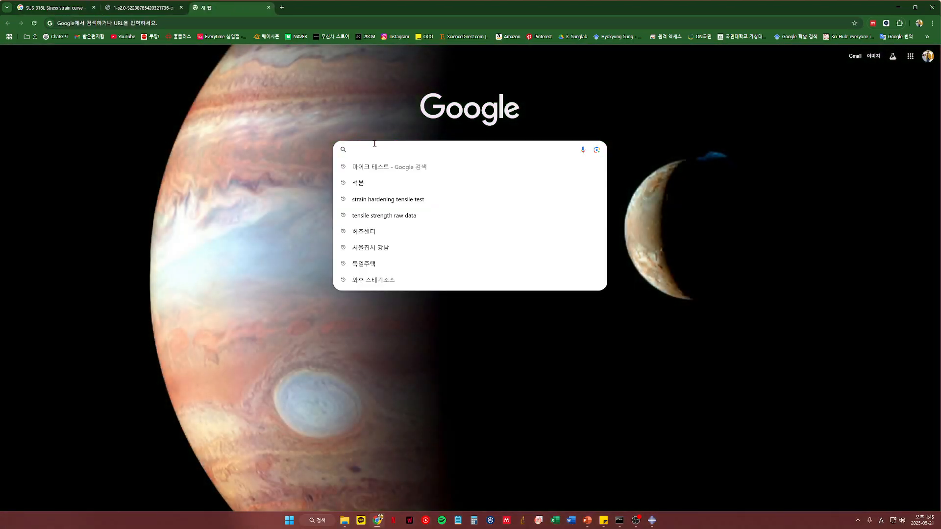
type("wjrqns")
key("Return")
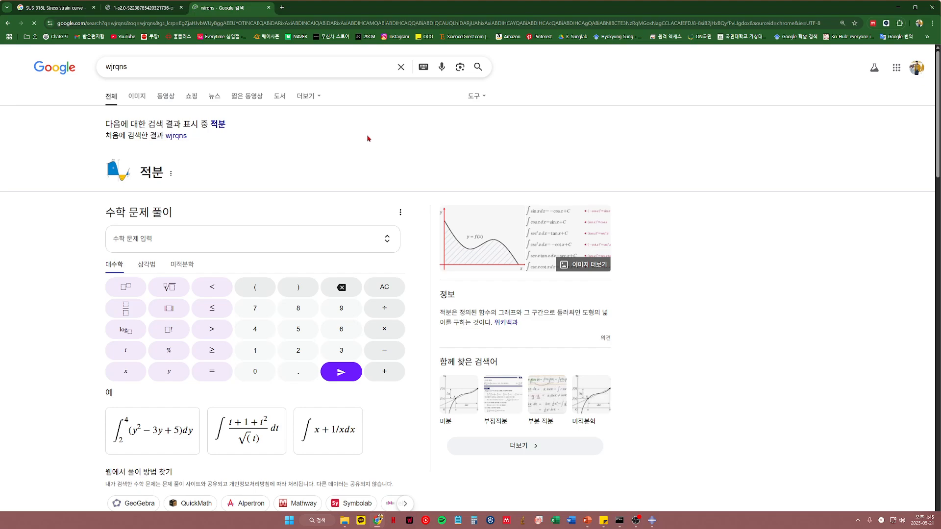
Replace the Google query with "적부" and show the image results.
left_click_drag(168, 66, 19, 69)
type("적부")
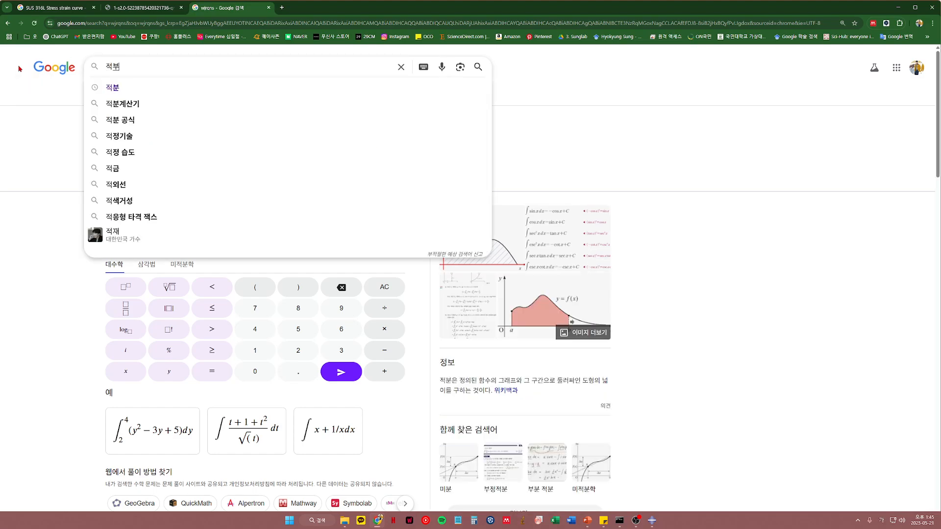
key("Return")
left_click(140, 102)
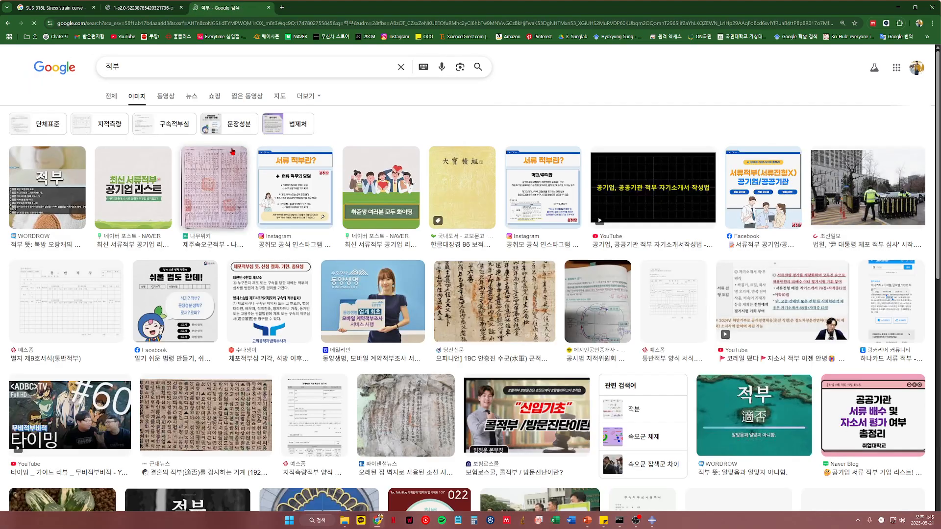
Search Google Images for "적분" and preview the upper and lower Riemann sum diagrams from 나무위키.
double_click(135, 71)
type("적분")
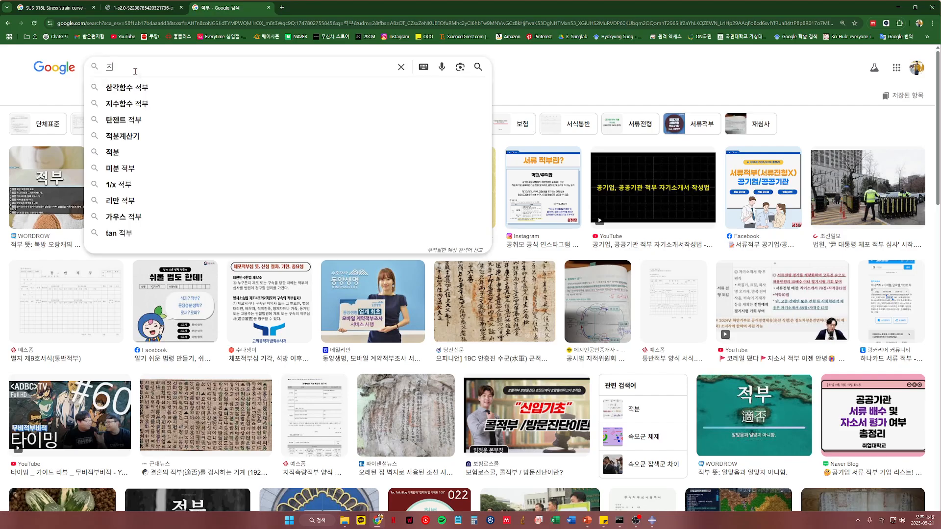
key("Return")
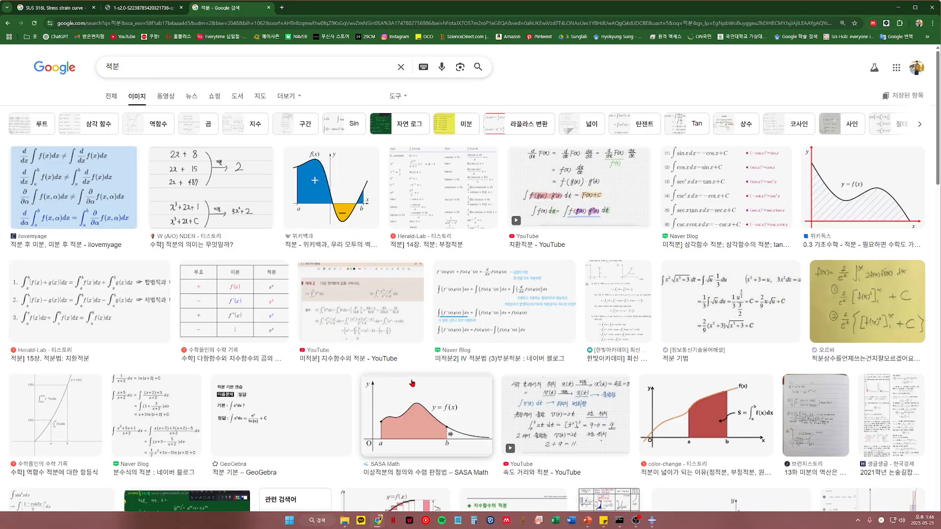
scroll(406, 393, "down", 6)
left_click(880, 215)
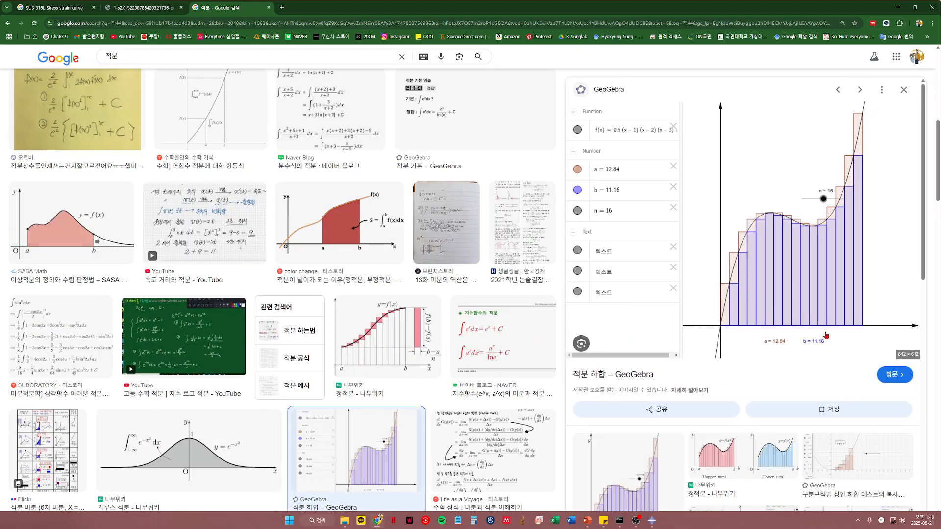
left_click(750, 437)
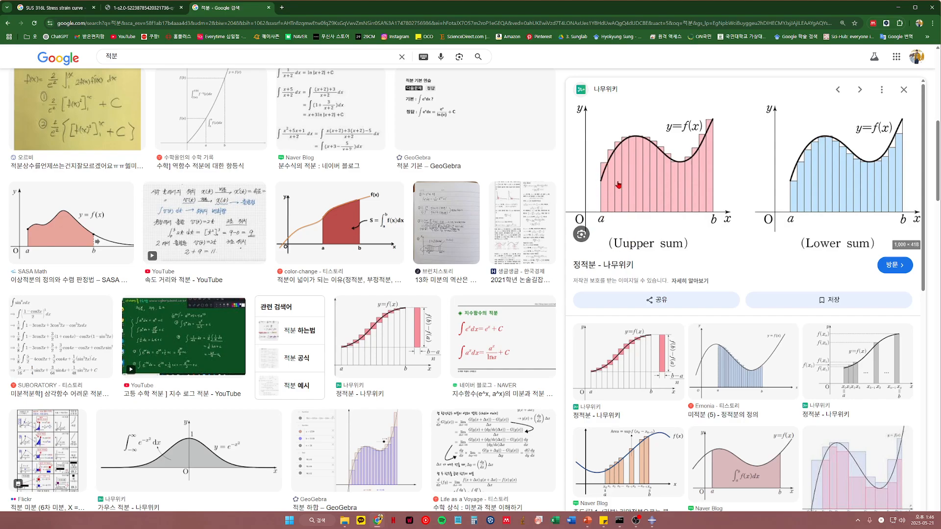
Compare the step's incrementation settings in Abaqus/CAE with the Riemann sum diagrams in Chrome, and return to Abaqus/CAE.
left_click(898, 8)
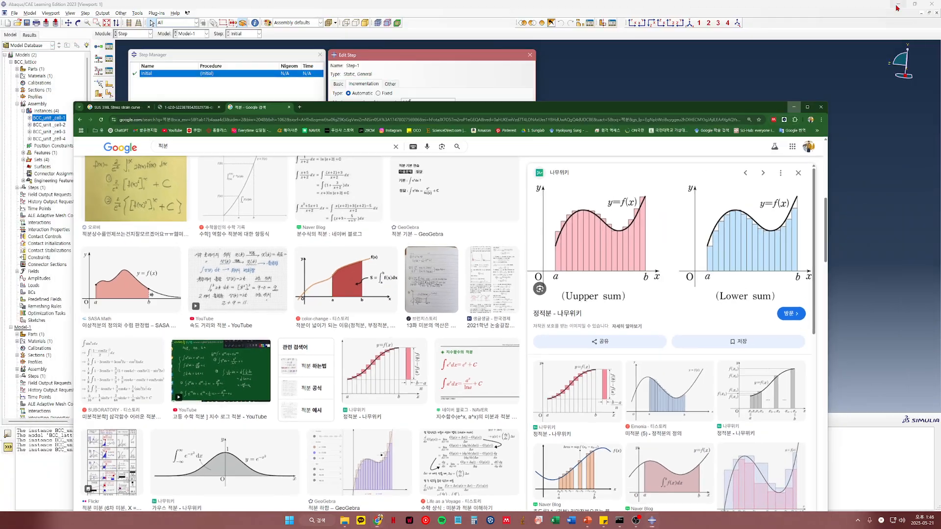
left_click_drag(419, 250, 415, 254)
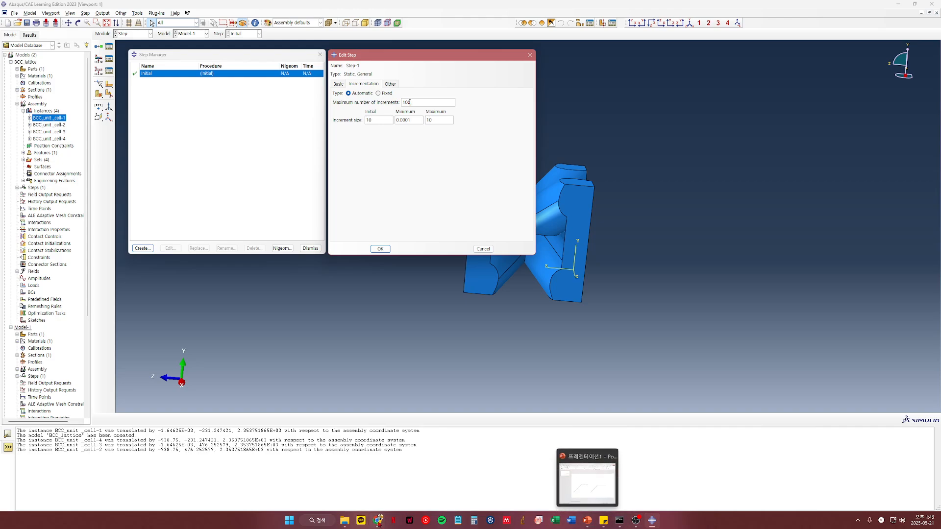
left_click(377, 482)
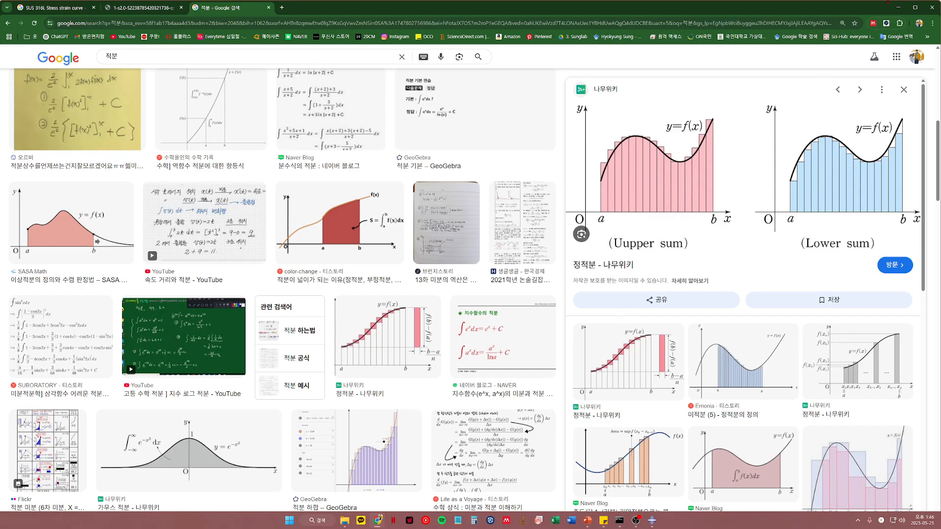
left_click(898, 8)
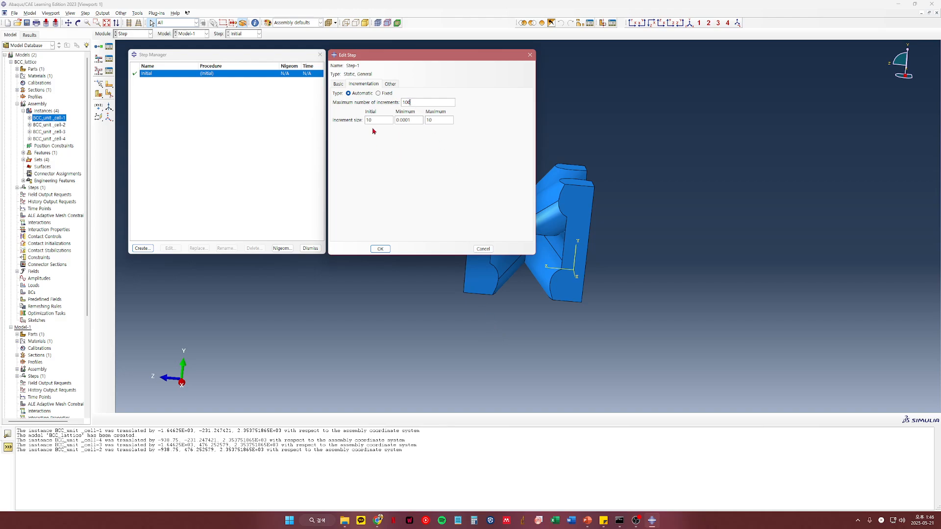
Set Step-1's maximum number of increments to 100000 and initial increment size to 1, adjust the minimum size, and save the step.
double_click(385, 122)
left_click(338, 84)
left_click(362, 84)
double_click(386, 120)
double_click(385, 122)
double_click(444, 120)
double_click(425, 102)
type("100000")
key("Tab")
type("1")
key("Tab")
type("0")
type("e-5")
double_click(447, 120)
left_click(380, 248)
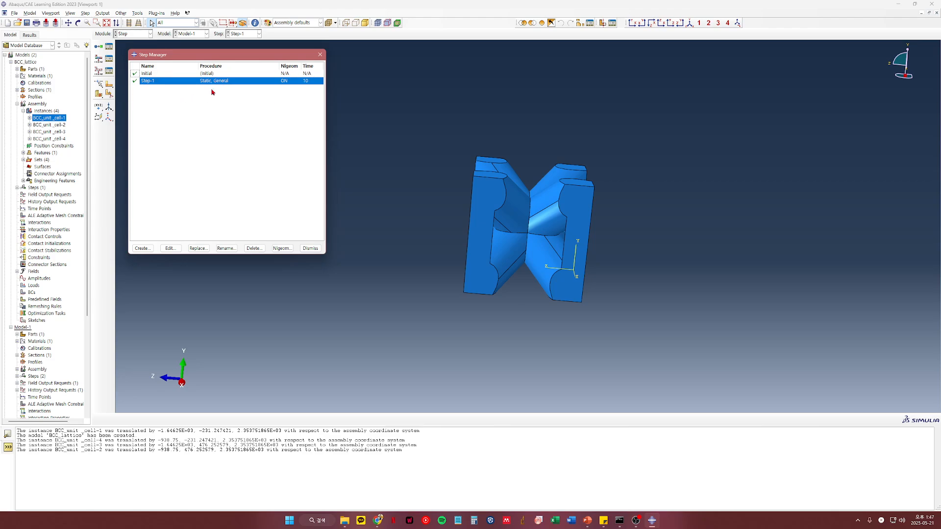
left_click(320, 54)
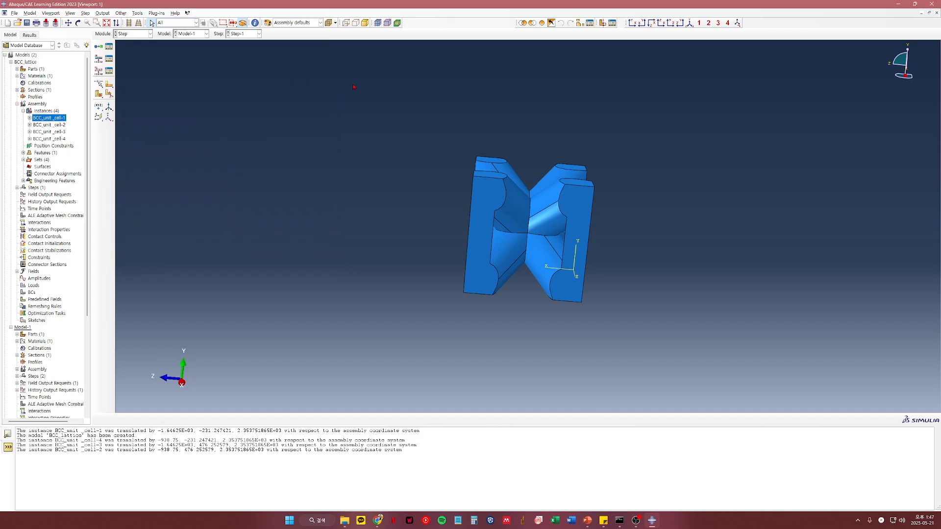
Switch from the Step module to the Interaction module for Model-1.
left_click(128, 34)
left_click(128, 34)
left_click(128, 34)
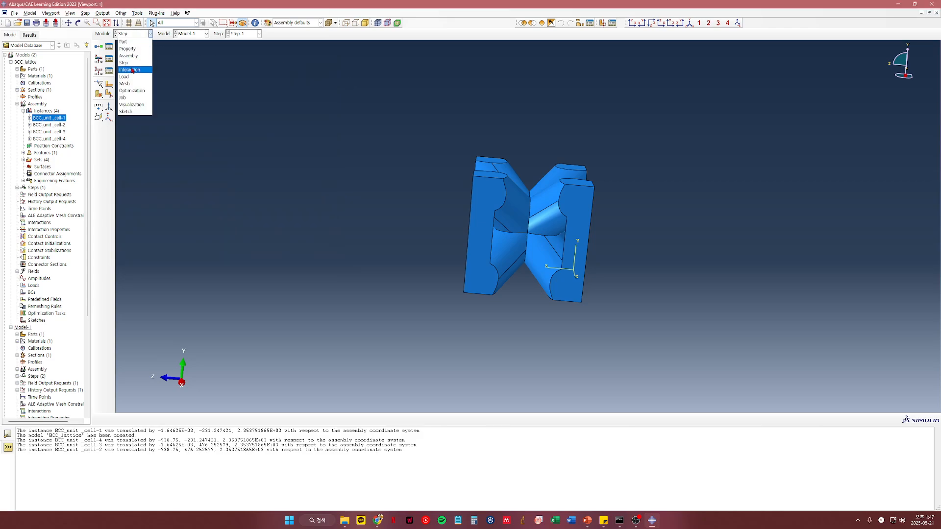
left_click(132, 69)
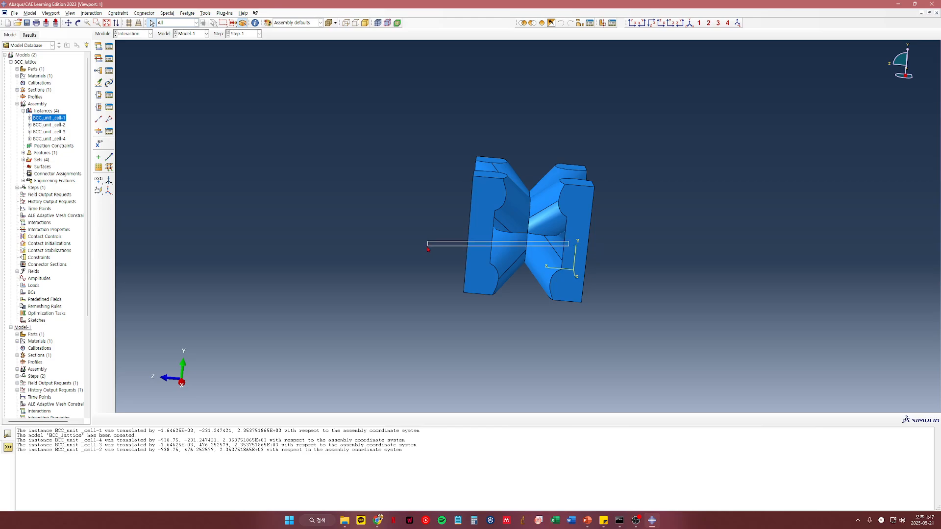
Examine the strut surfaces of the unit cell that could come into contact with each other.
left_click_drag(620, 287, 540, 208, "ctrl+alt")
left_click_drag(619, 260, 455, 275, "ctrl+alt")
left_click_drag(412, 270, 416, 249)
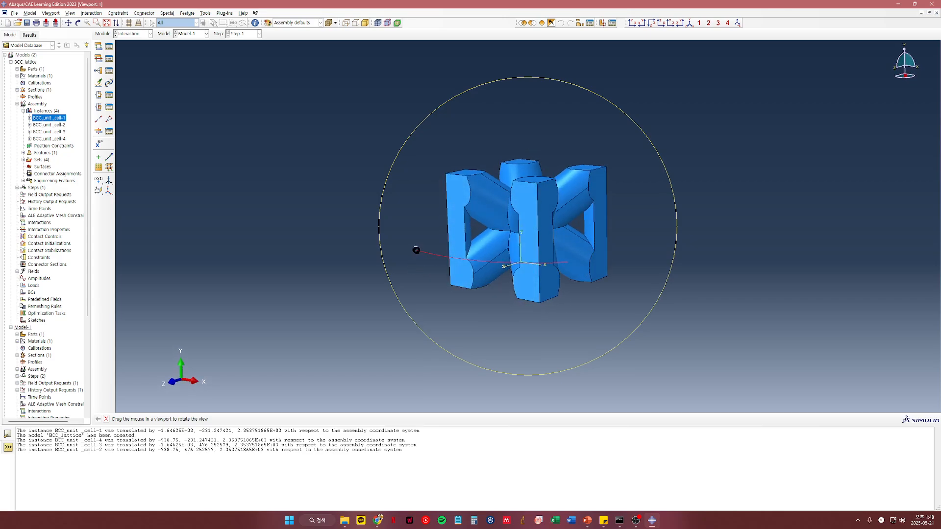
mouse_move(551, 115)
left_mouse_down()
mouse_move(565, 122)
mouse_move(554, 125)
left_mouse_up()
key("Escape")
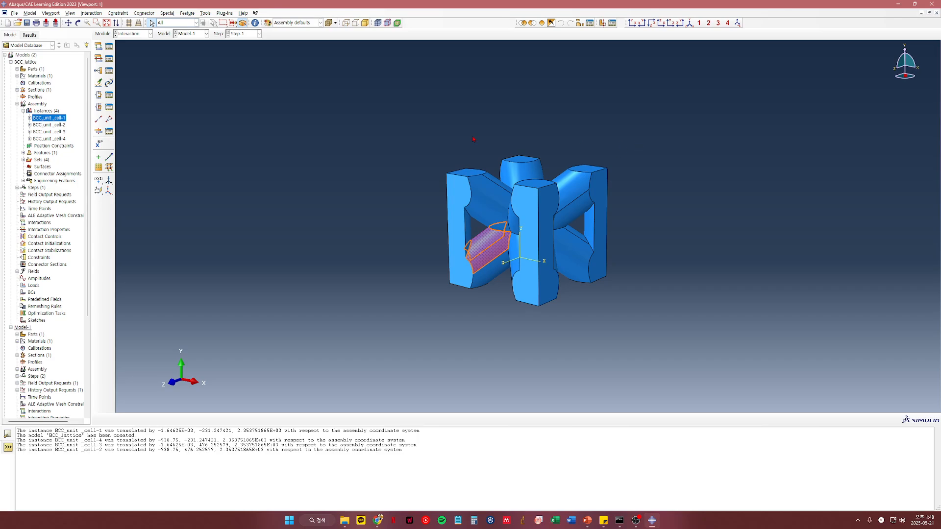
left_click(486, 246)
left_click(477, 204)
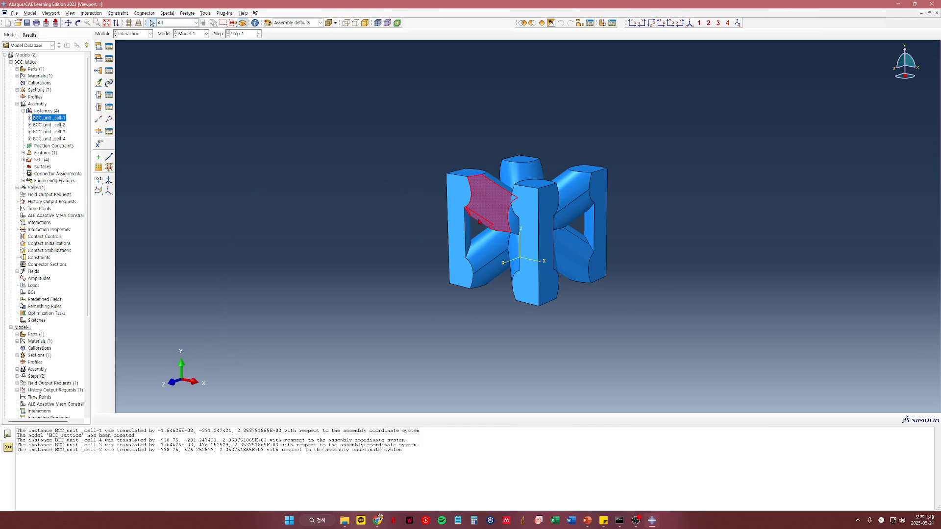
left_click(484, 248)
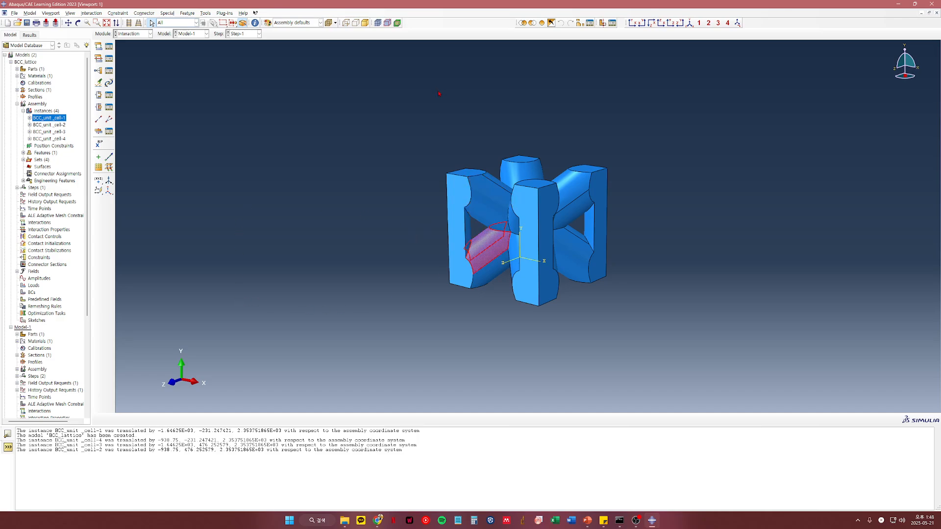
left_click(577, 380)
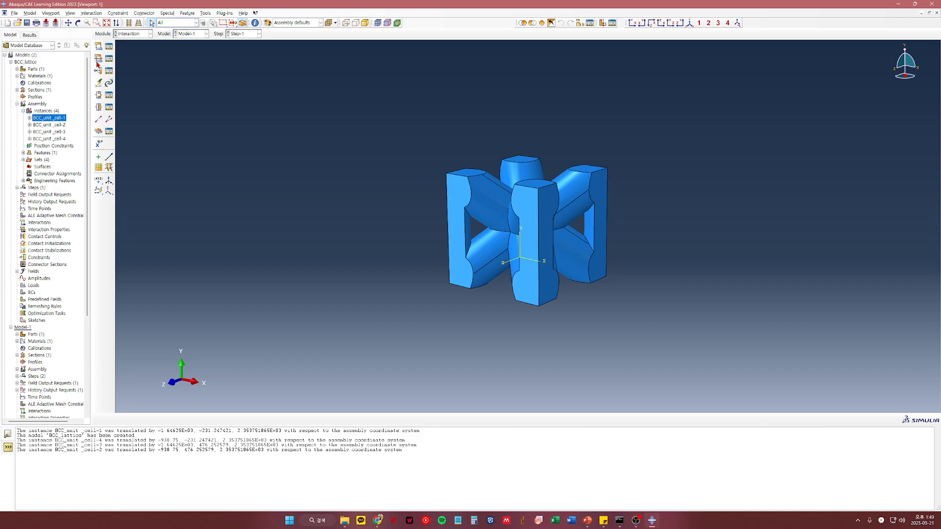
left_click(99, 72)
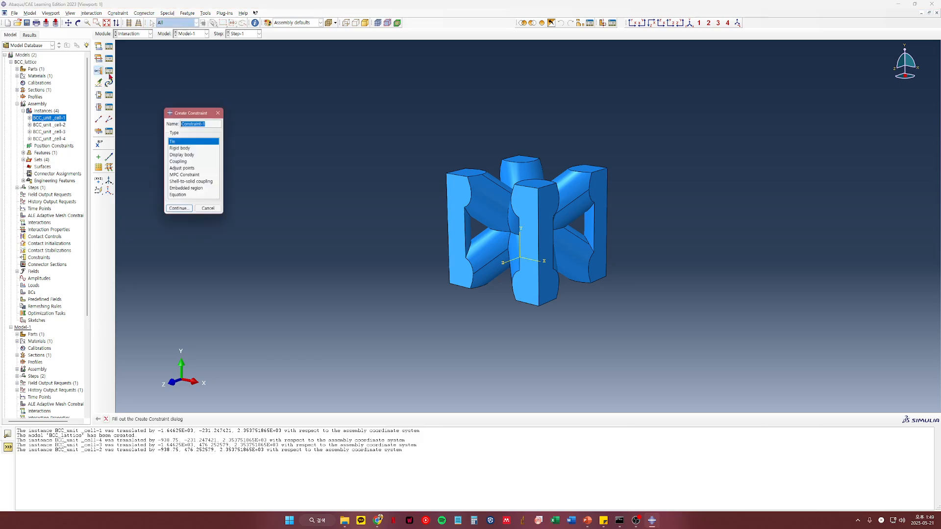
left_click_drag(185, 113, 291, 104)
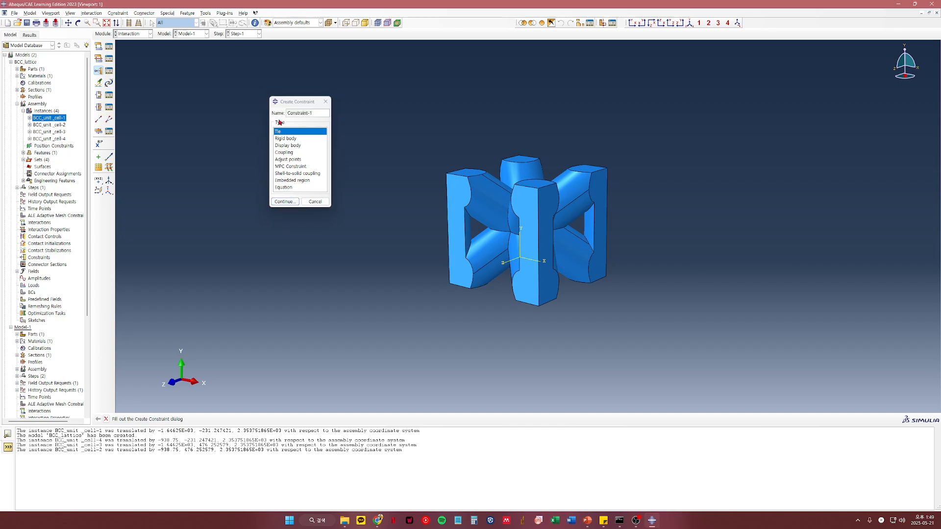
left_click(326, 102)
Create a Contact-type interaction property named Contact and add frictionless tangential behavior to it.
left_click(98, 58)
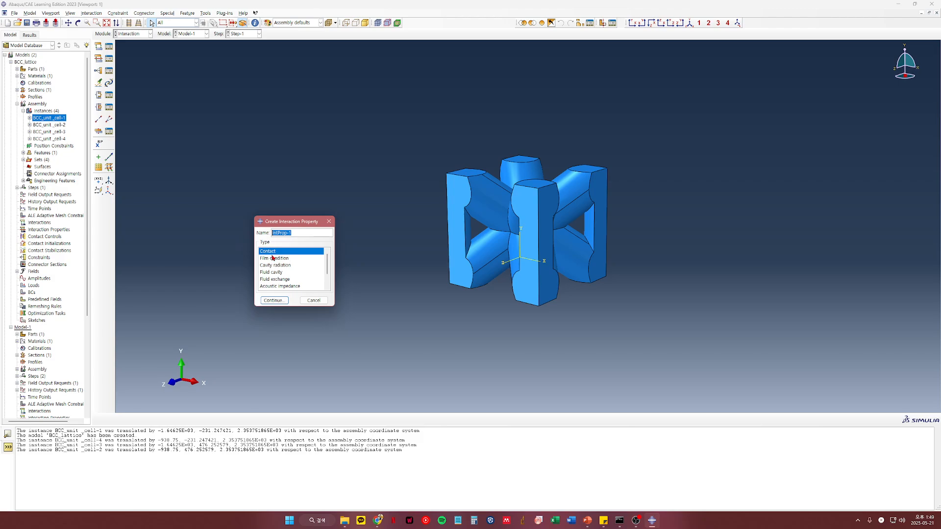
type("Contact")
left_click(274, 300)
left_click(399, 240)
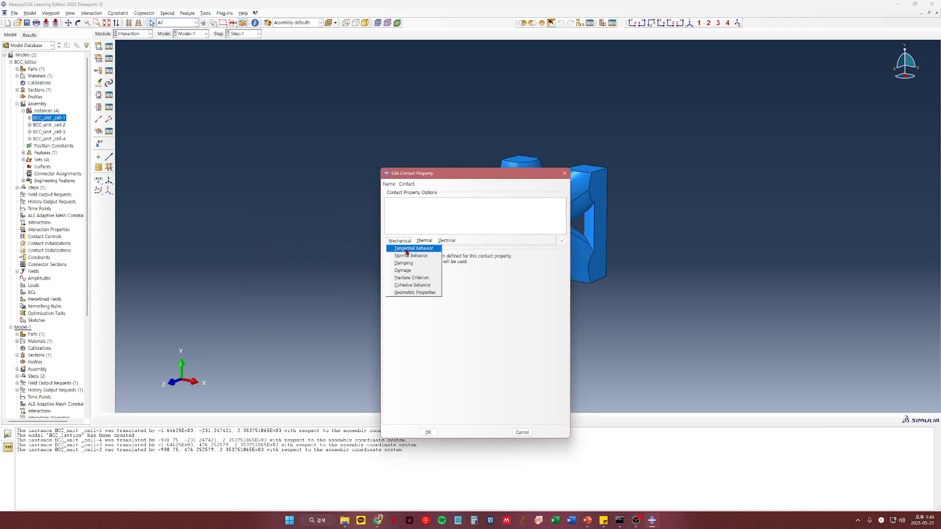
left_click(423, 249)
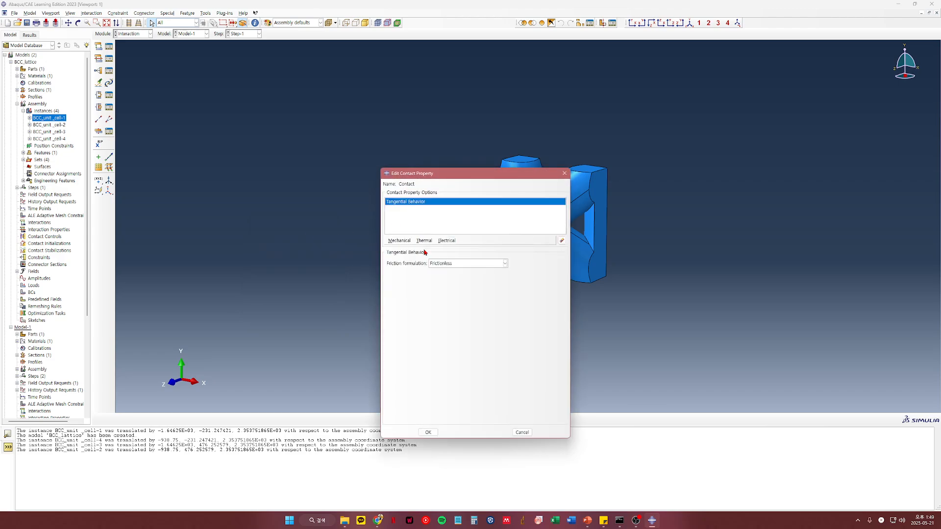
Try the Penalty friction formulation for the tangential behavior, and set it back to Frictionless.
left_click(492, 265)
left_click(475, 274)
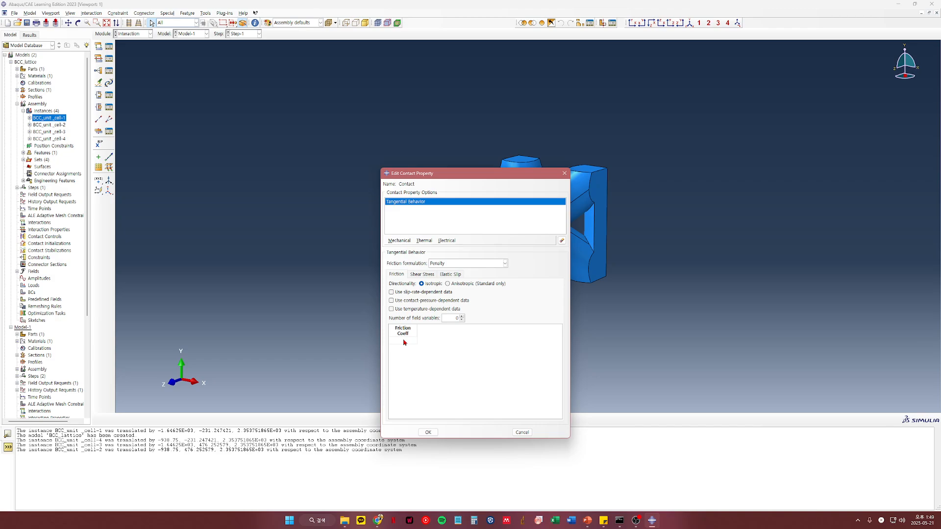
left_click(459, 265)
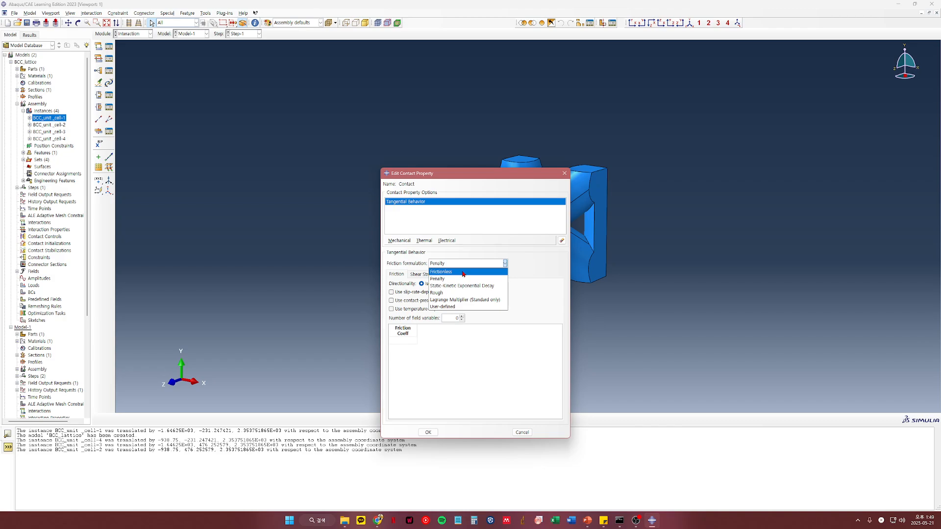
left_click(463, 273)
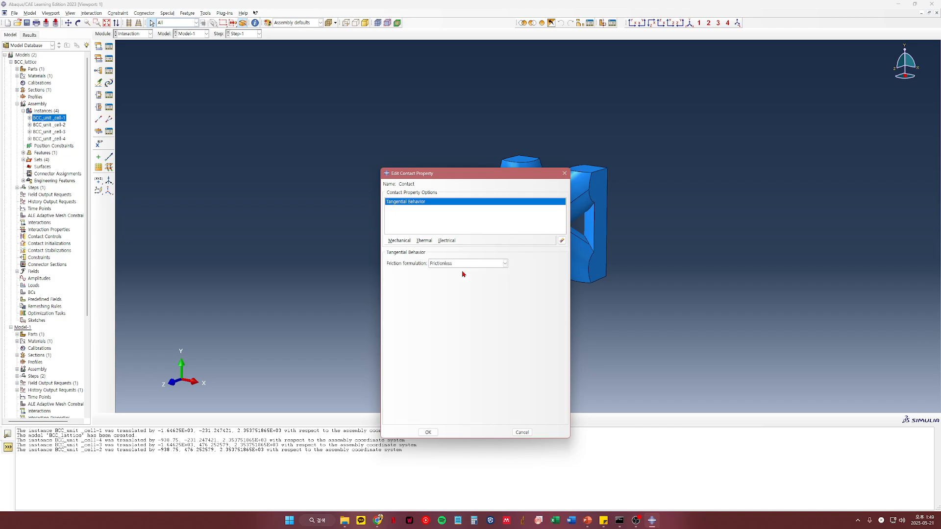
Add normal behavior with "Hard" Contact pressure-overclosure to the contact property and save it.
left_click(398, 241)
mouse_move(414, 246)
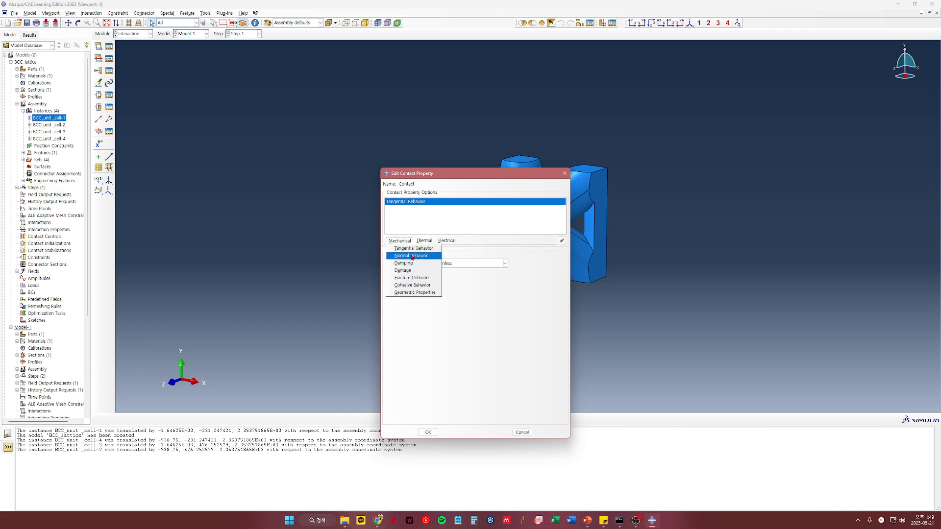
left_click(410, 256)
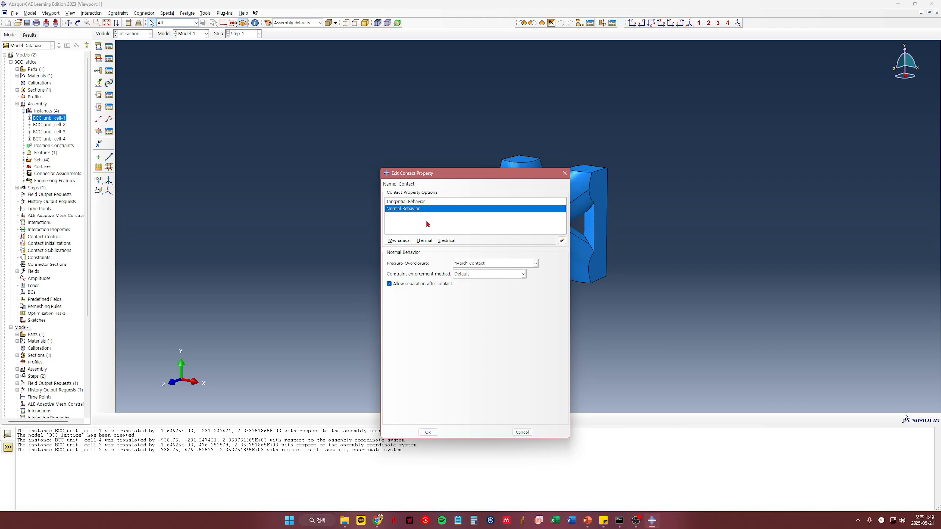
left_click(427, 432)
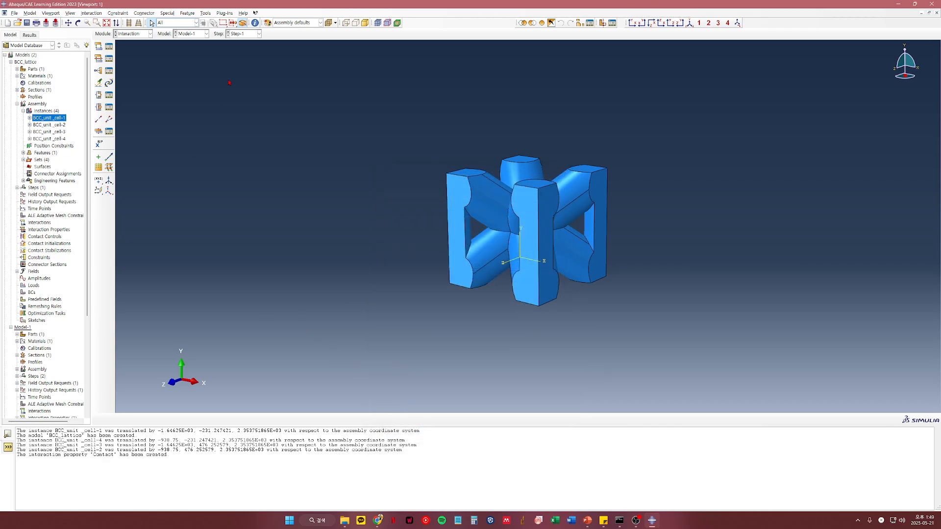
Create a General contact (Standard) interaction named Contack in the Initial step.
left_click(99, 48)
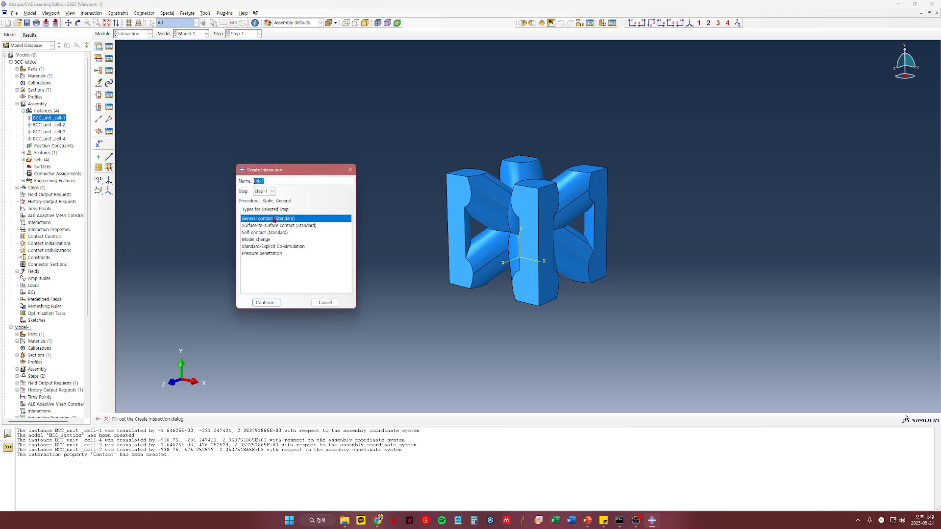
left_click(267, 192)
left_click(262, 199)
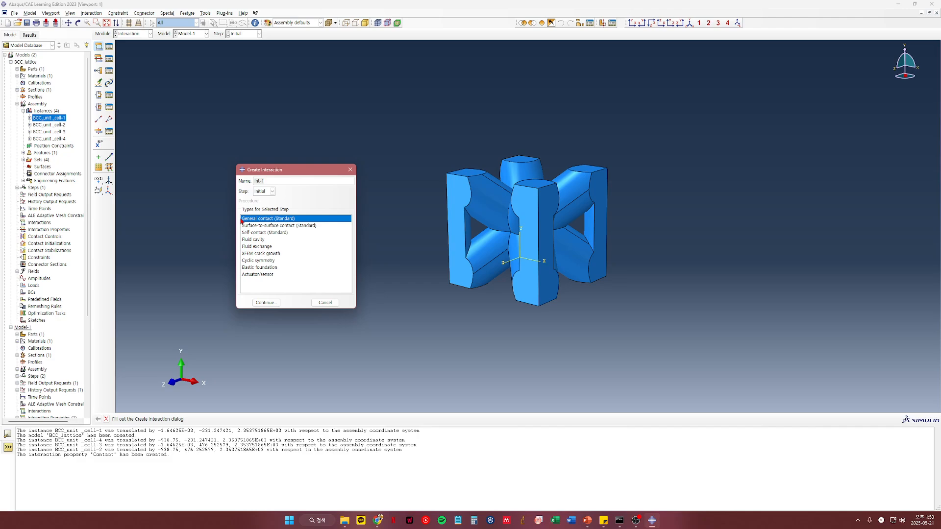
left_click_drag(255, 181, 384, 201)
type("Contack")
key("Return")
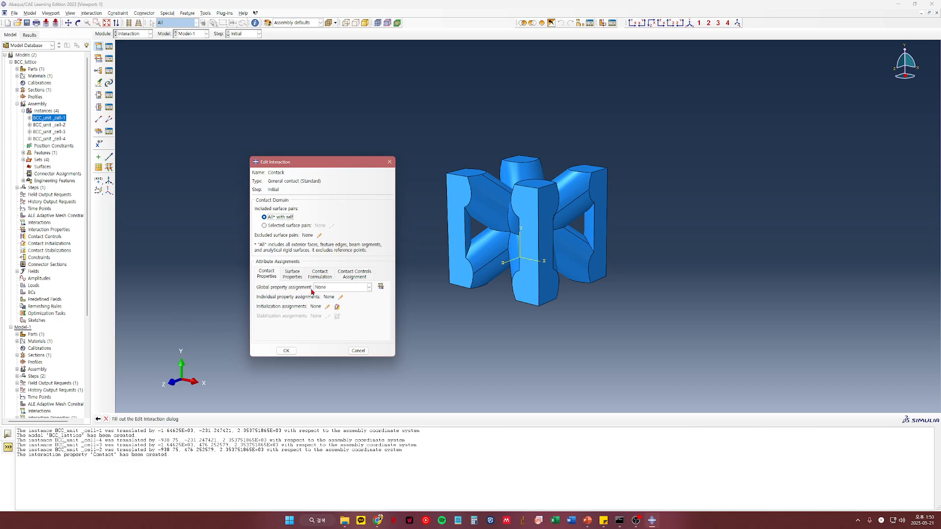
Assign the Contact property as the global property assignment of the general contact interaction.
left_click(353, 288)
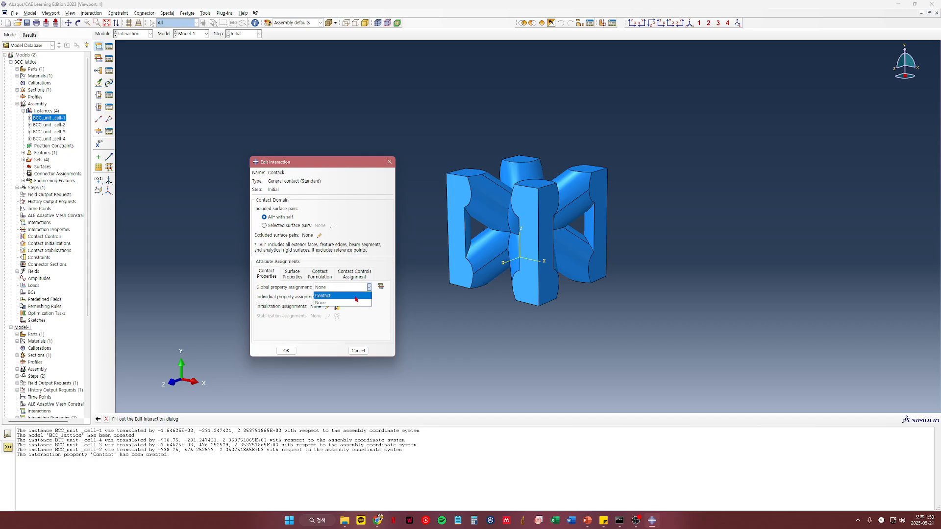
left_click(354, 296)
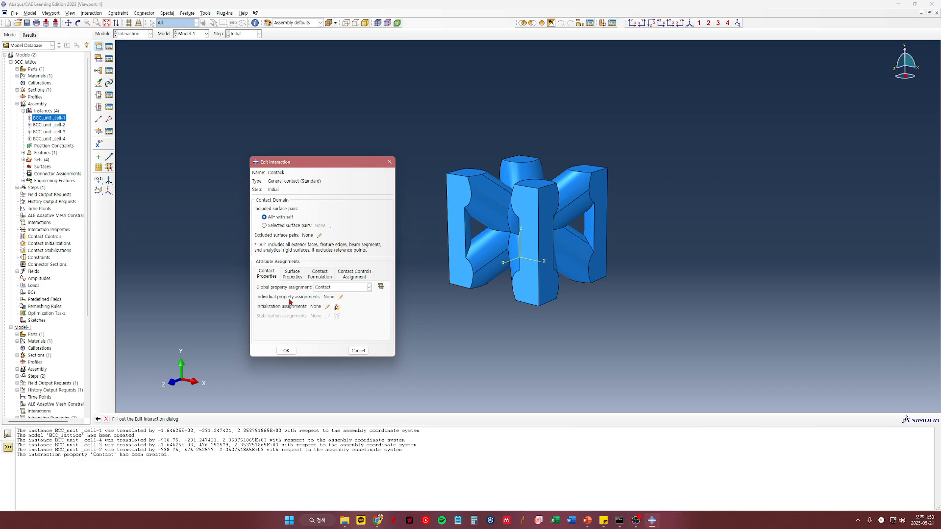
Review the interaction's surface properties, contact formulation and contact controls assignments.
left_click(319, 278)
left_click(292, 273)
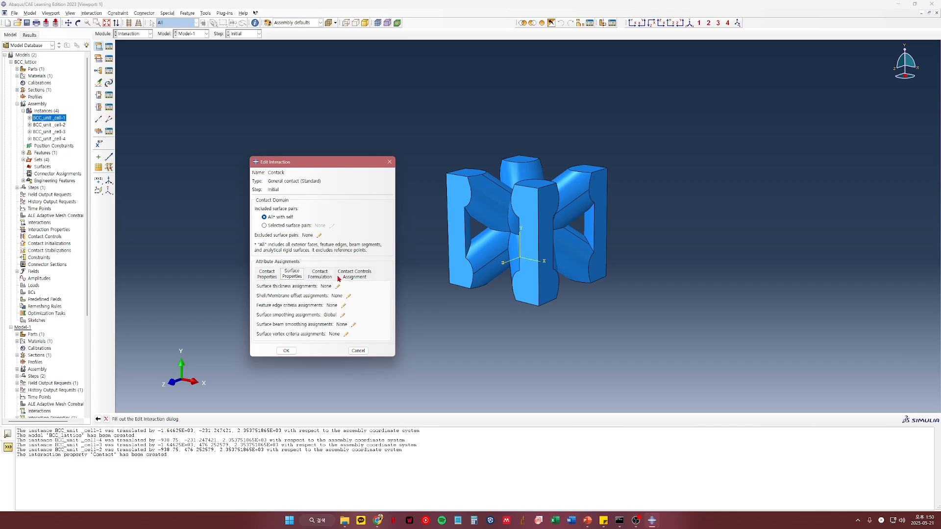
left_click(319, 273)
left_click(349, 273)
left_click(319, 274)
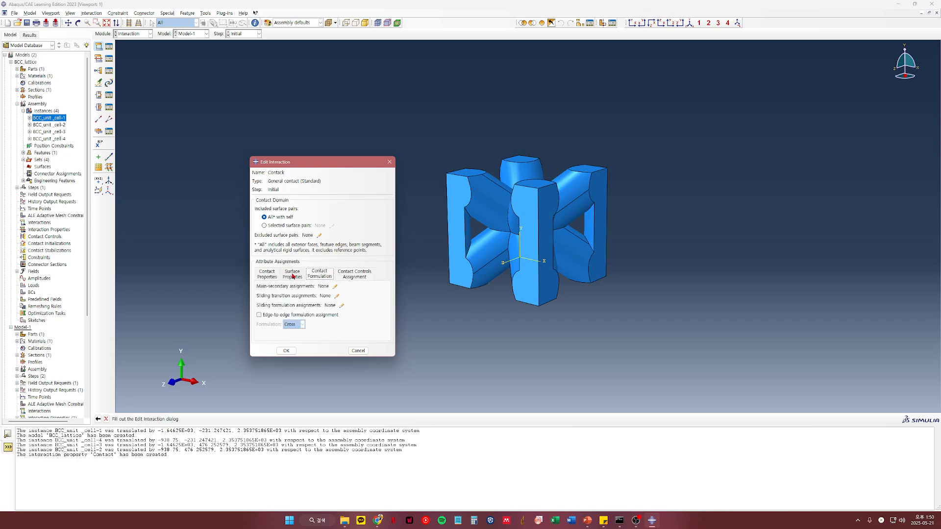
left_click(291, 275)
left_click(266, 275)
left_click(313, 275)
left_click(339, 275)
left_click(322, 280)
left_click(292, 274)
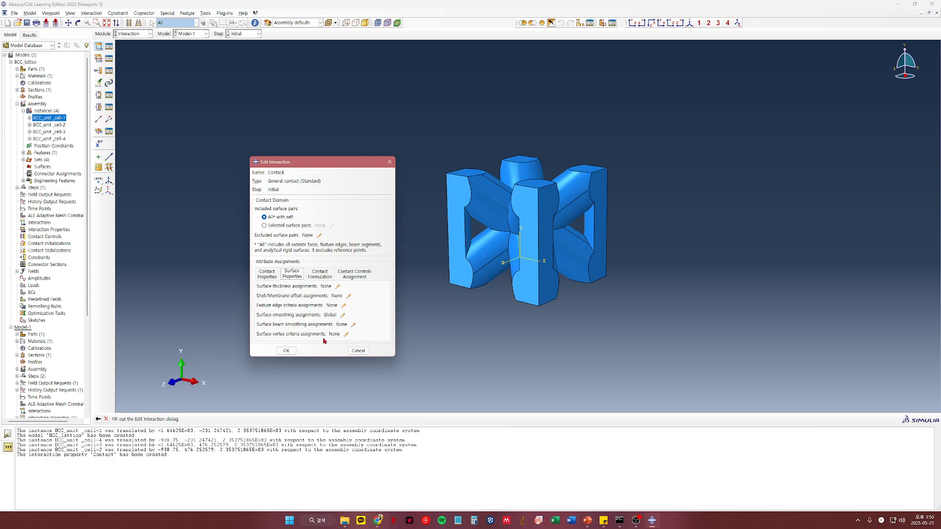
left_click(267, 274)
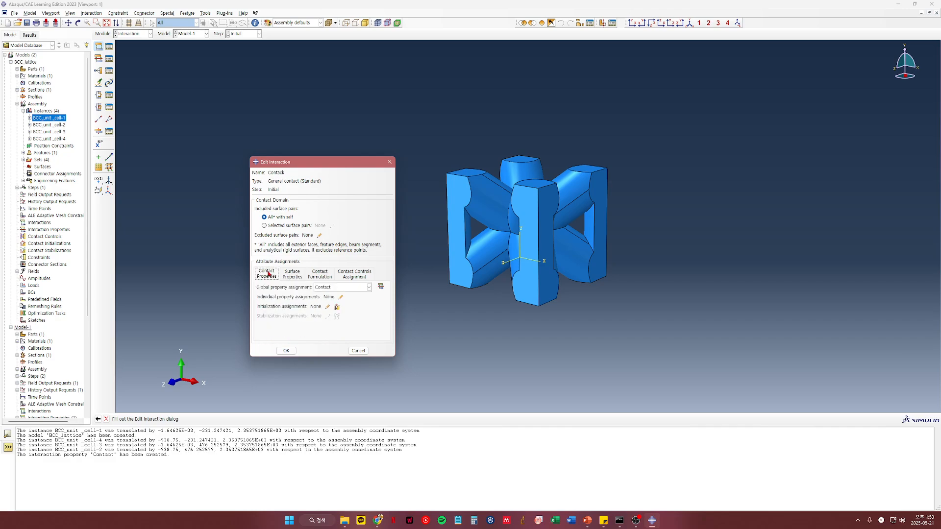
Save the general contact interaction and rename it from Contack to Contact.
left_click(287, 351)
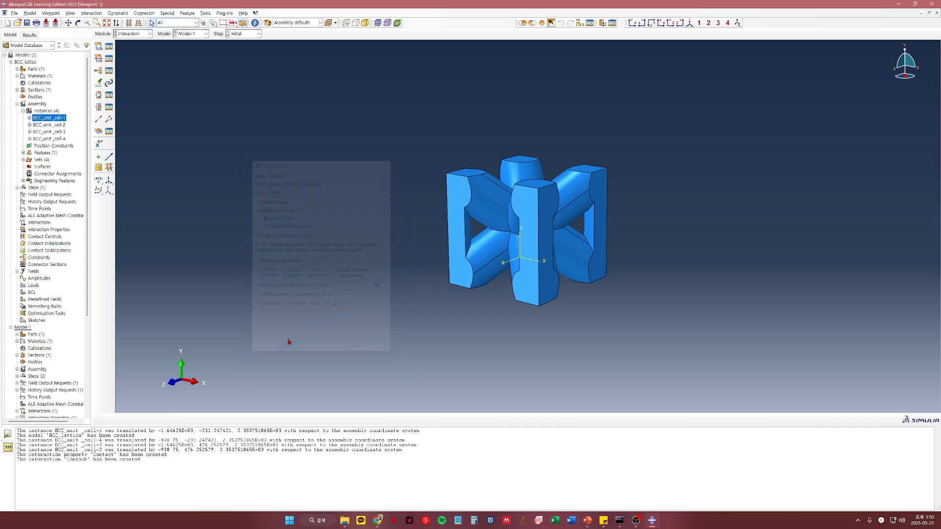
left_click(109, 46)
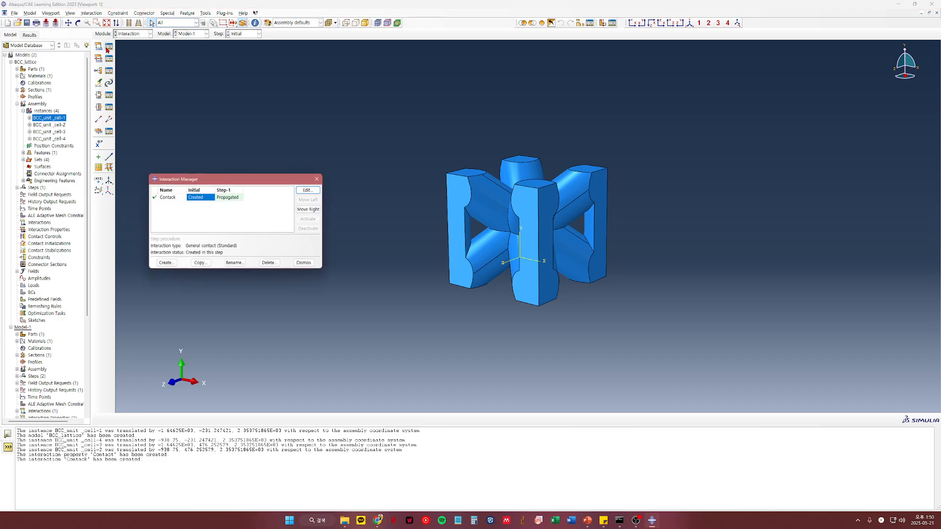
left_click(167, 197)
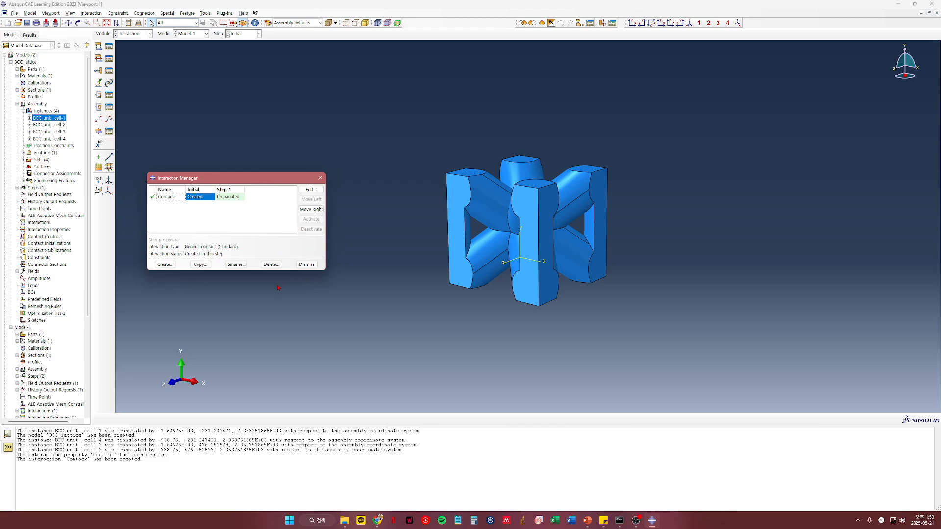
left_click(235, 264)
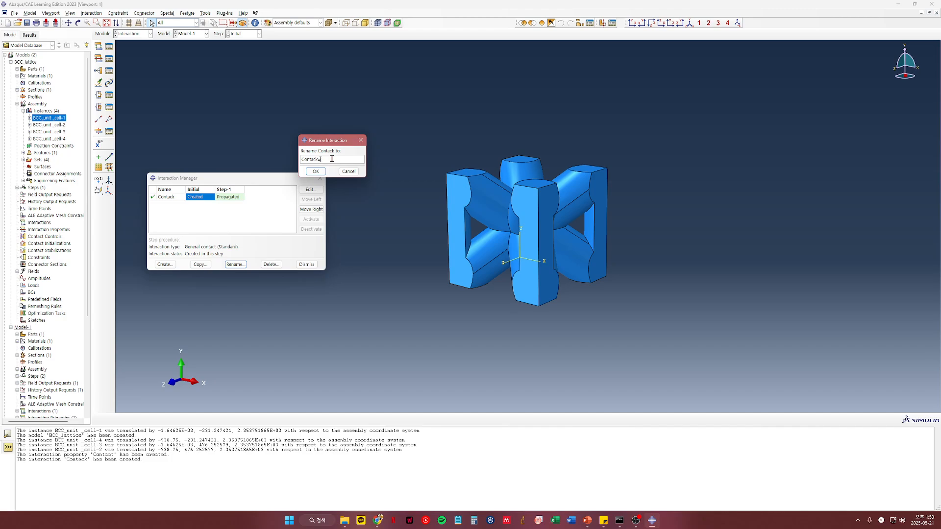
type("t")
key("Return")
left_click(320, 178)
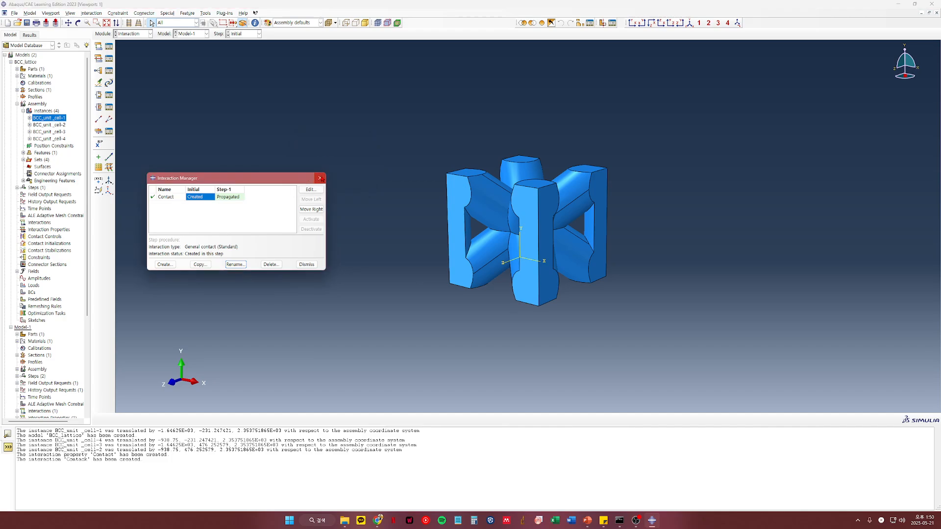
Switch to the Load module and start a mechanical Symmetry/Antisymmetry/Encastre boundary condition in Step-1.
left_click(149, 33)
left_click(146, 77)
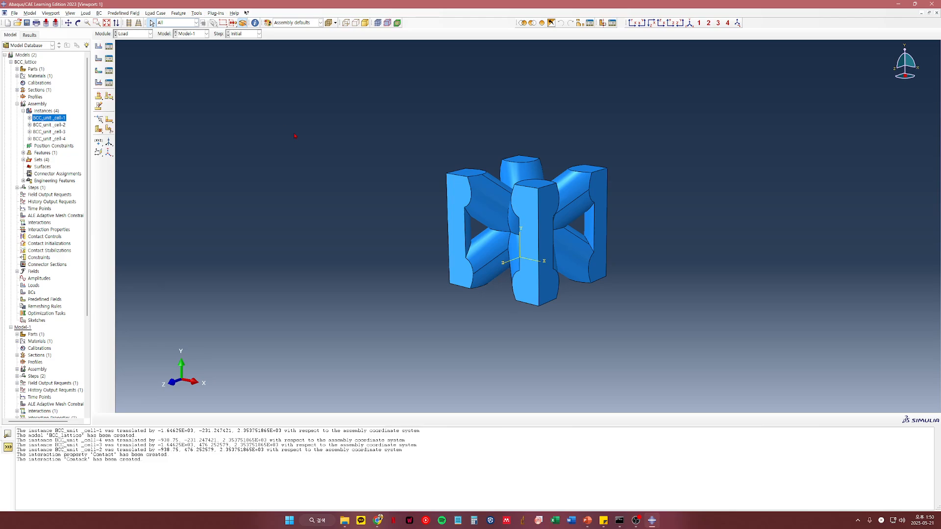
left_click_drag(527, 244, 603, 207, "ctrl+alt")
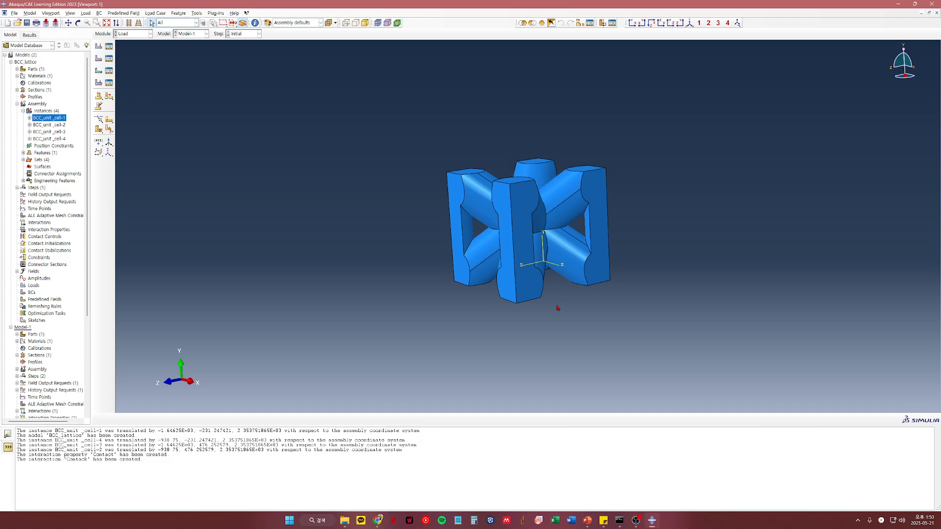
left_click_drag(580, 254, 613, 162, "ctrl+alt")
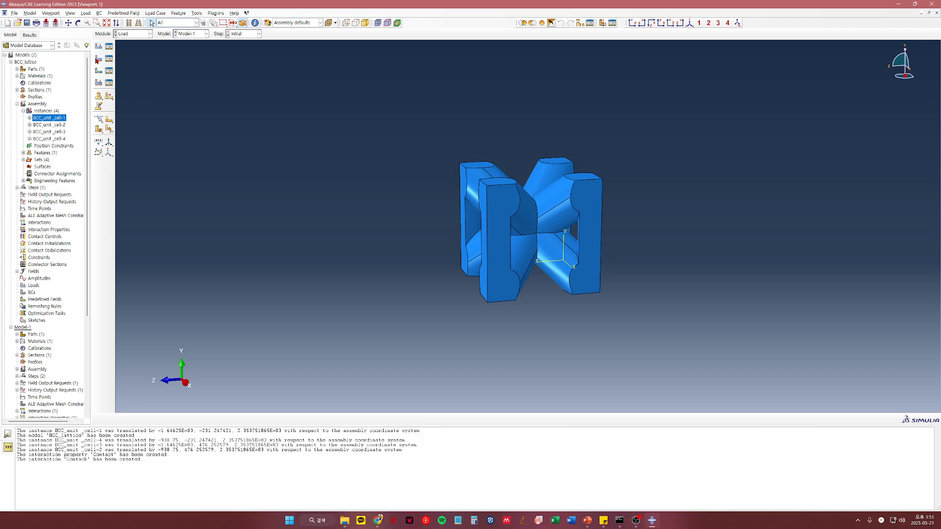
left_click_drag(480, 198, 441, 264, "ctrl+alt")
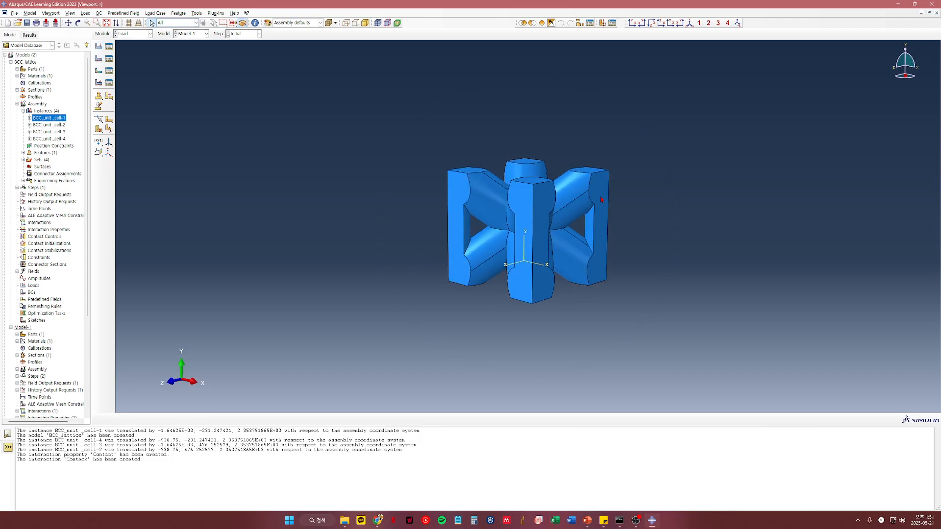
left_click(109, 59)
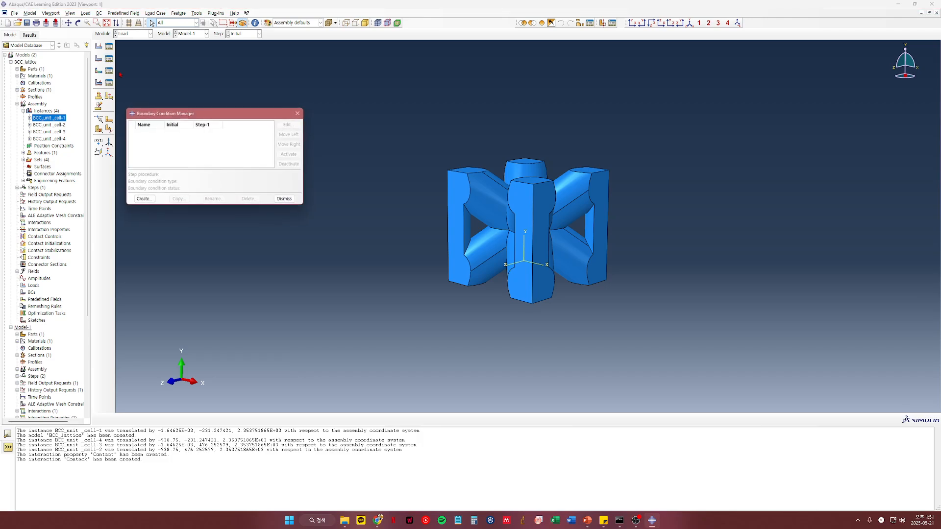
left_click(143, 199)
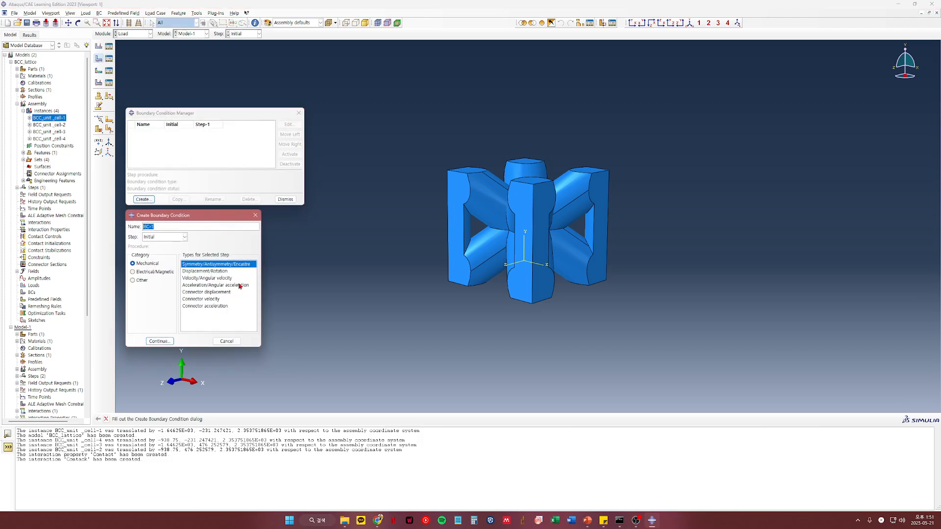
left_click(161, 237)
left_click(161, 252)
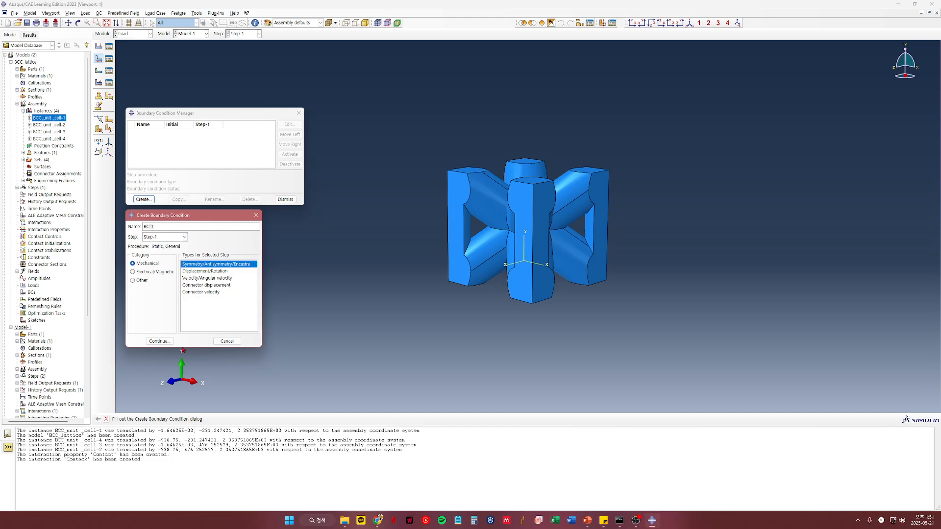
left_click(167, 343)
Apply the boundary condition to the lattice's four bottom end faces and fully fix them with ENCASTRE.
left_click_drag(568, 279, 565, 133, "ctrl+alt")
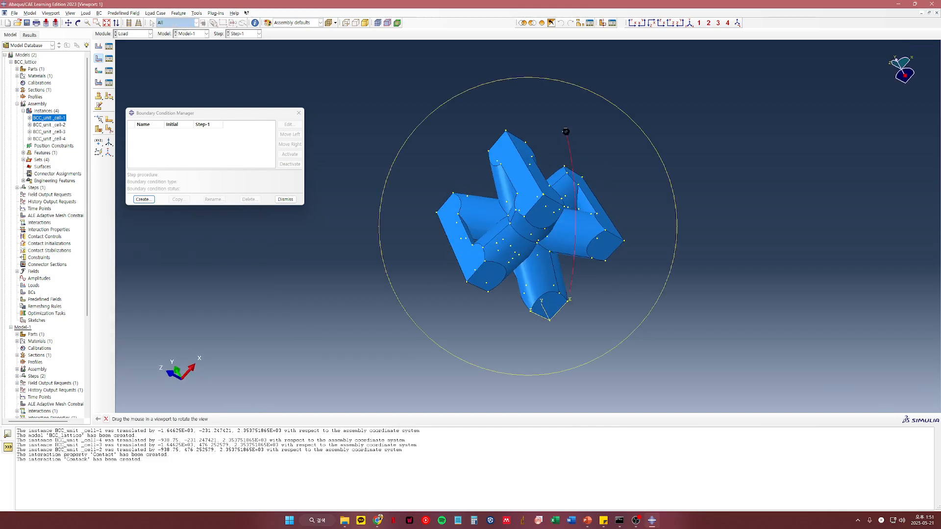
left_click(552, 214)
left_click(488, 276, "shift")
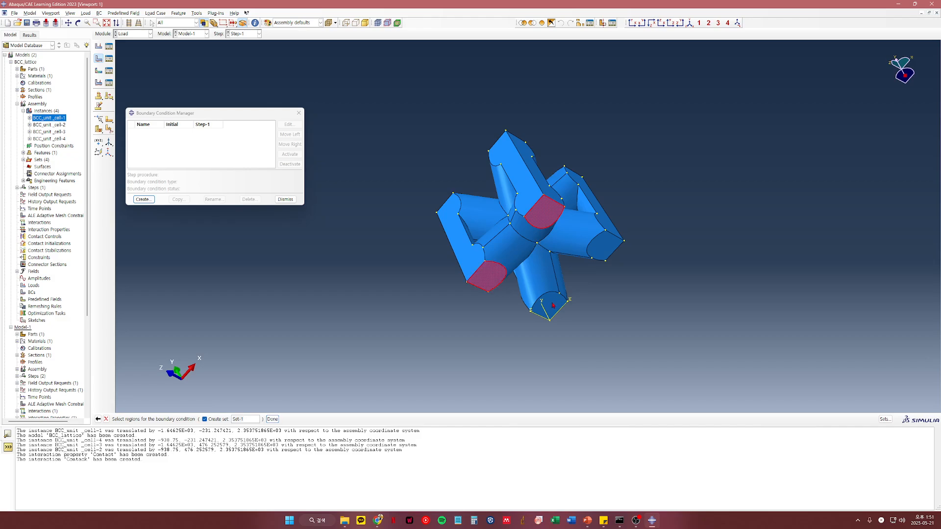
left_click(549, 305, "shift")
left_click(604, 245, "shift")
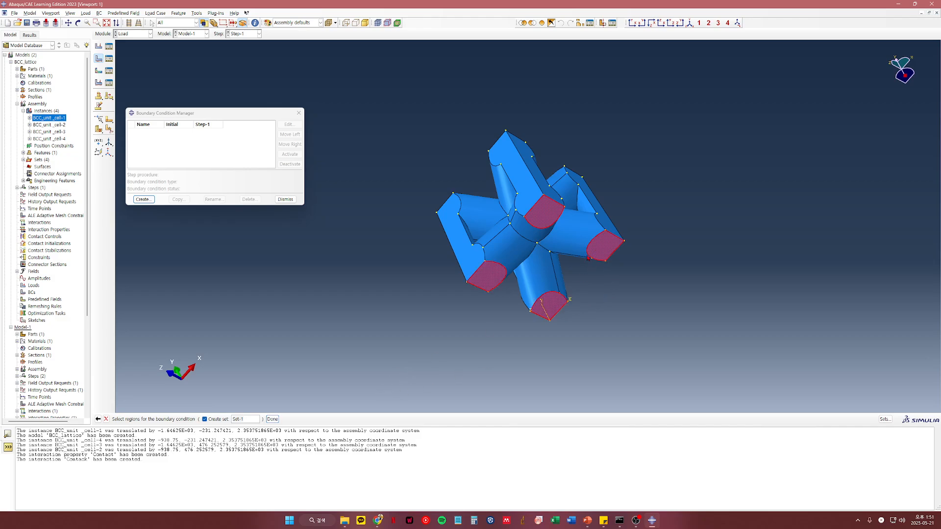
left_click(273, 418)
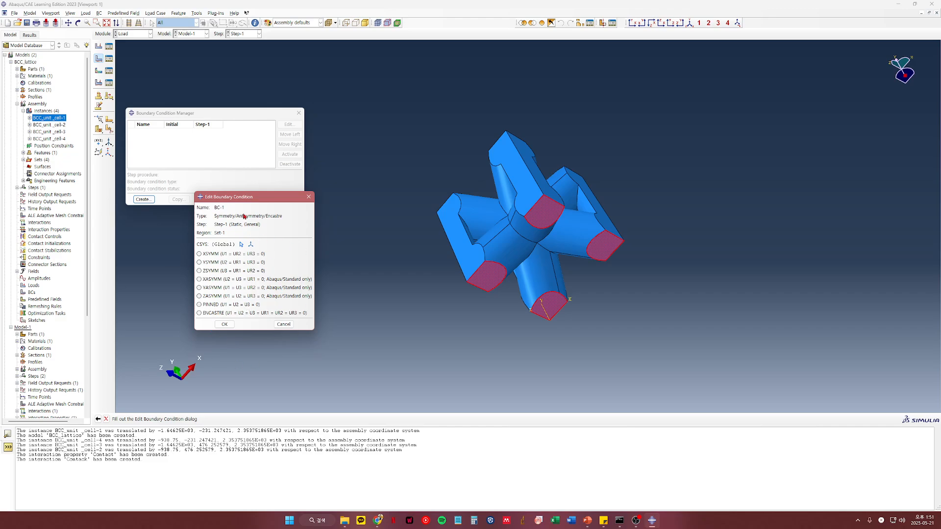
left_click(208, 314)
left_click(224, 324)
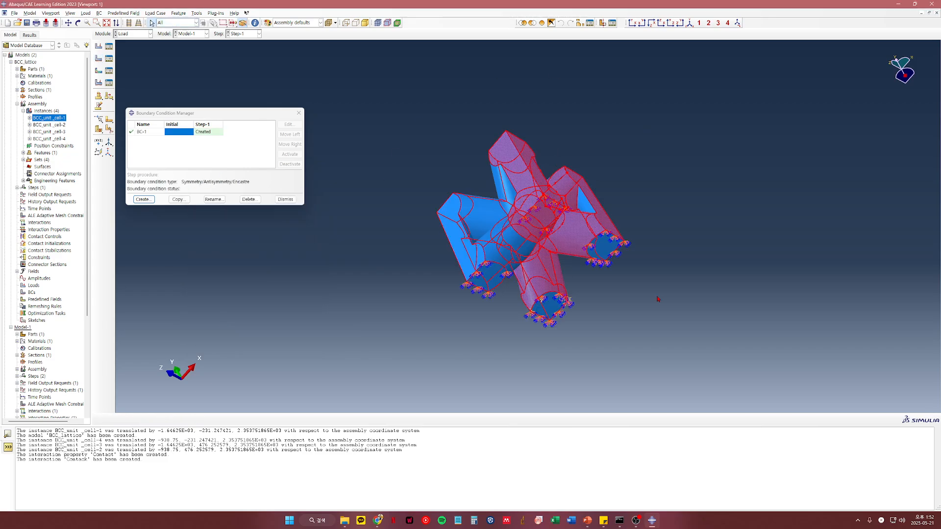
Create a Displacement/Rotation boundary condition in Step-1 on the four top end faces of the lattice.
left_click_drag(578, 230, 526, 224, "ctrl+alt")
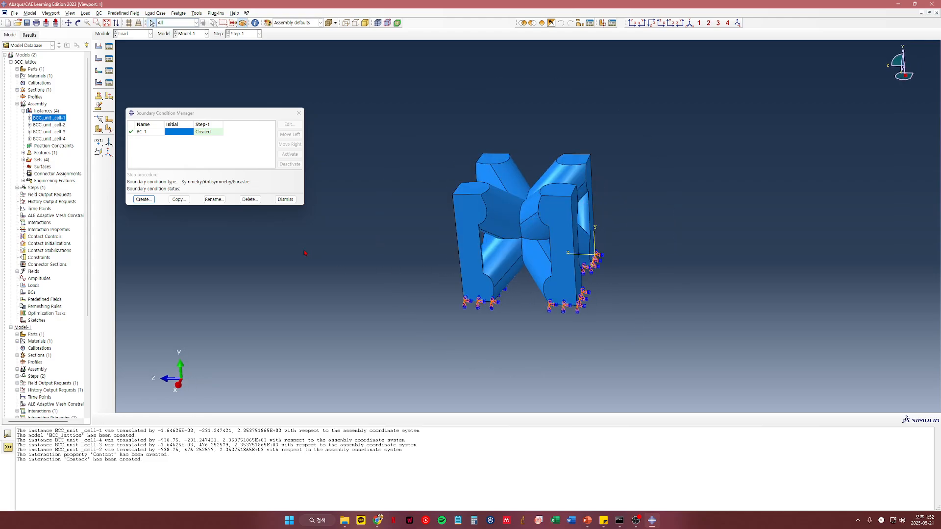
left_click(143, 199)
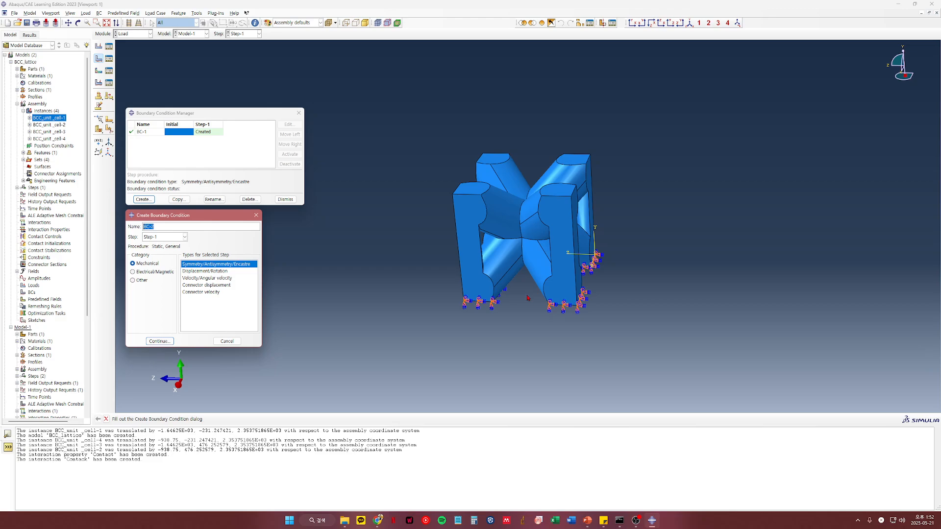
left_click(215, 272)
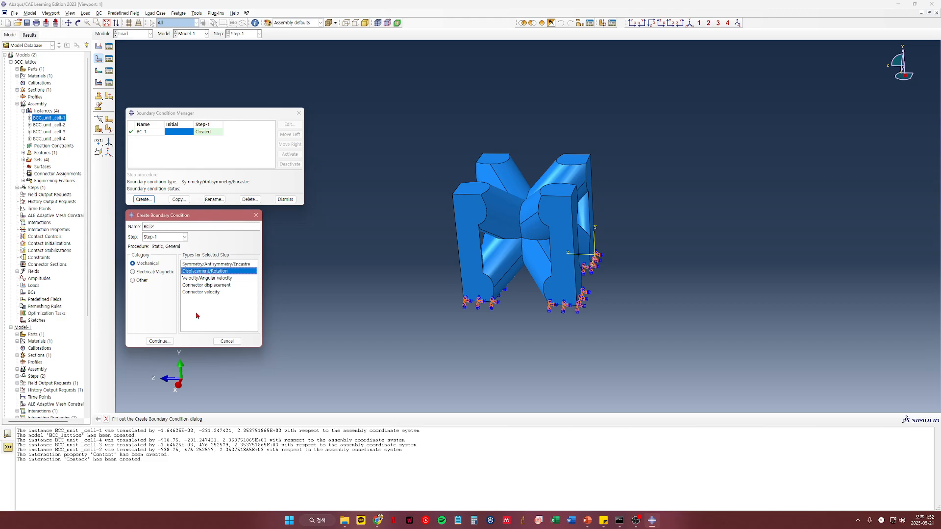
left_click(155, 343)
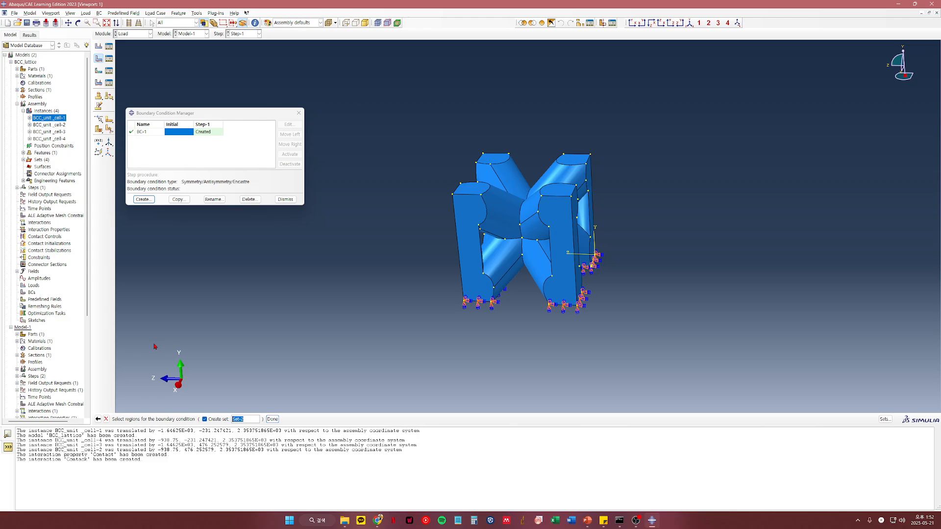
left_click(471, 190)
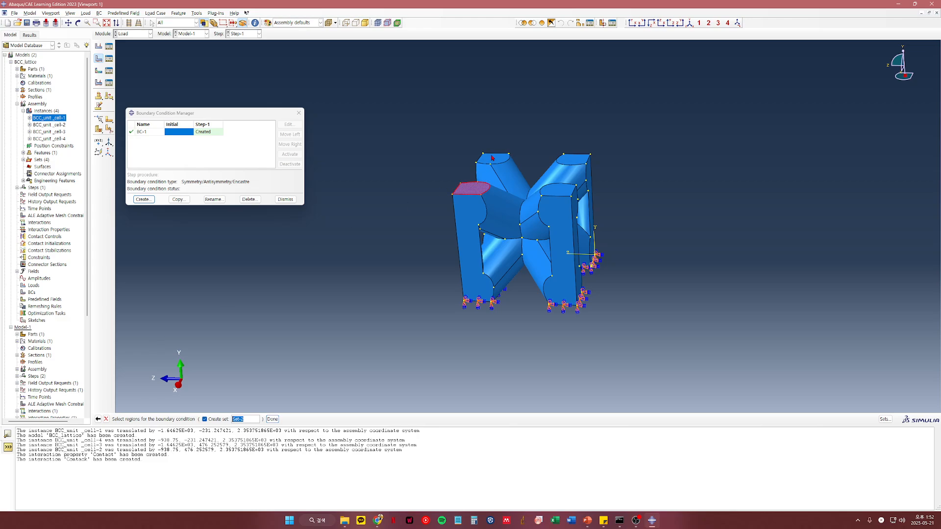
left_click(569, 161, "shift")
left_click(557, 190, "shift")
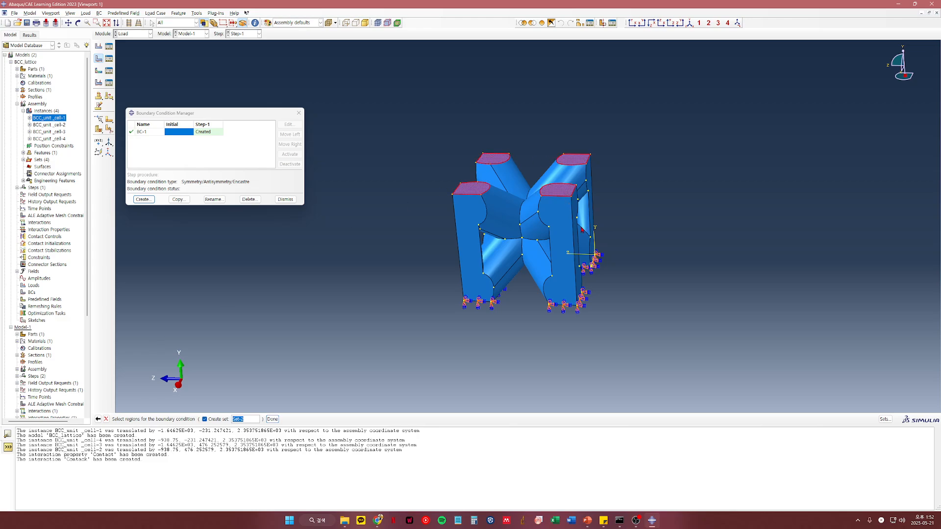
left_click(272, 419)
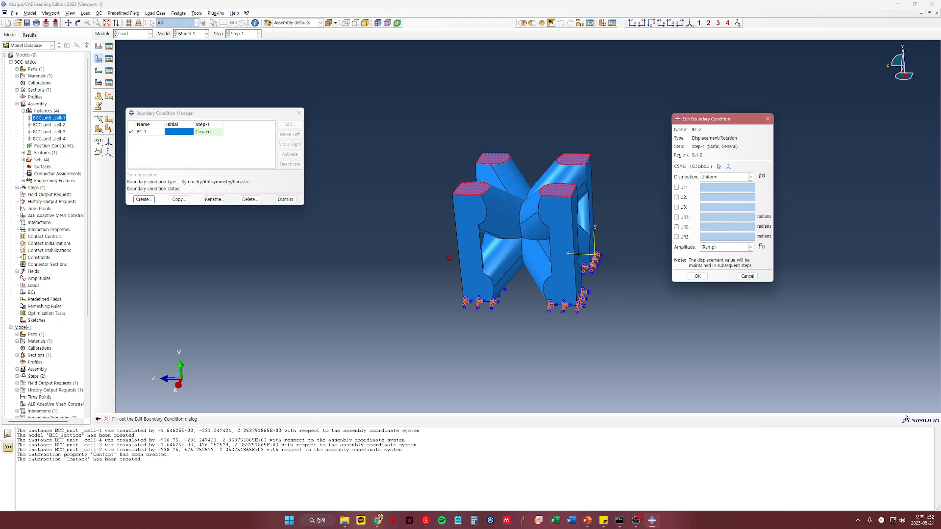
Set the U2 displacement of the top faces to -5 and save the boundary condition.
left_click_drag(517, 262, 529, 245, "ctrl+alt")
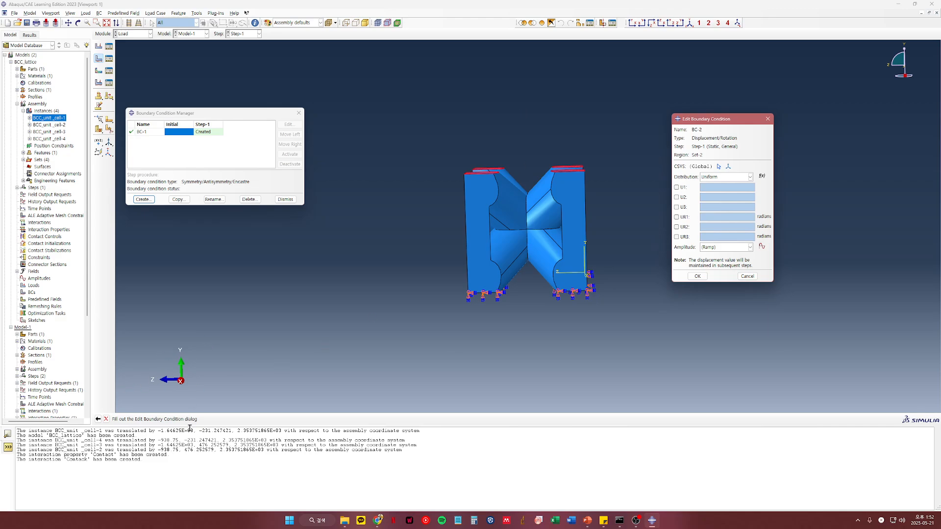
left_click(683, 198)
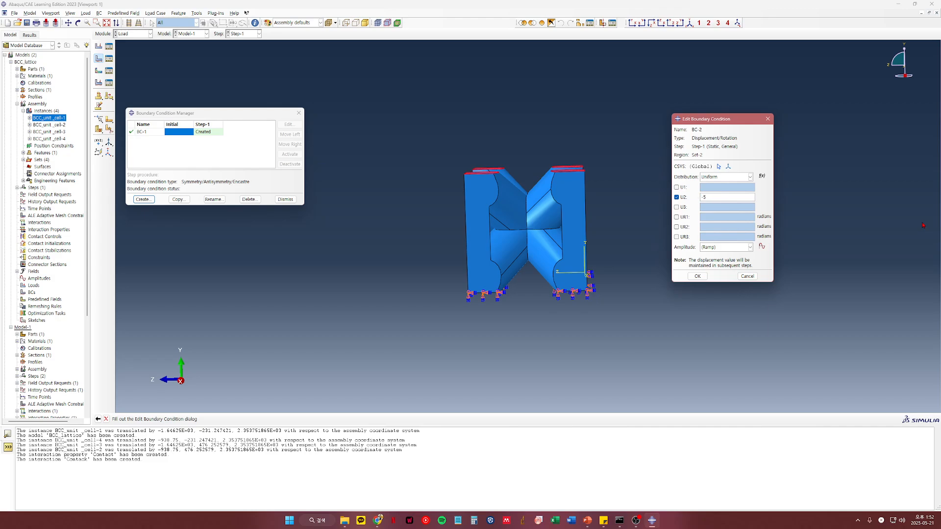
left_click(696, 277)
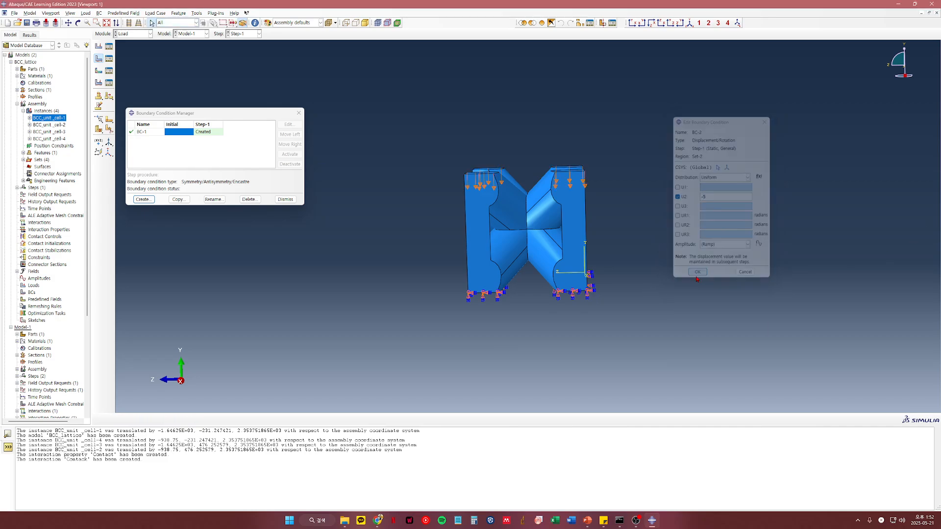
Measure the height of the front corner column of the lattice unit cell between its top and bottom vertices.
left_click_drag(662, 194, 624, 273, "ctrl+alt")
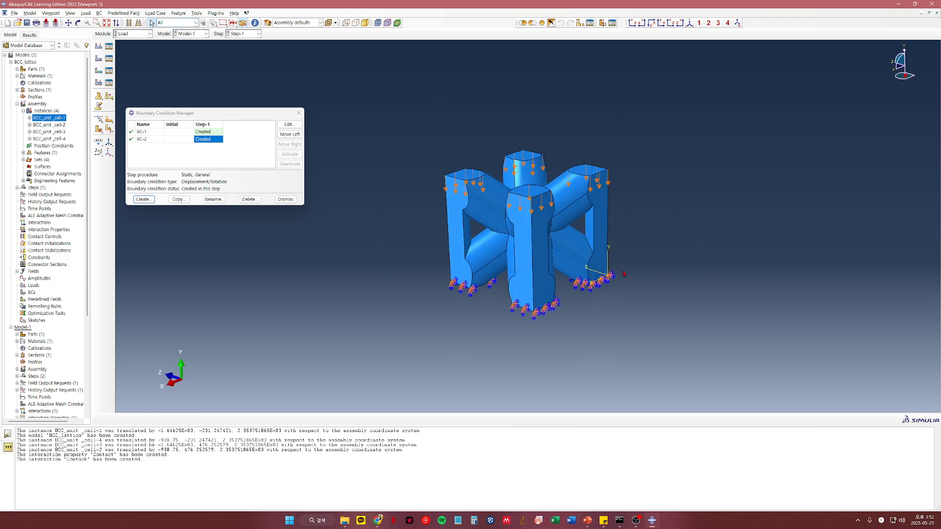
left_click(255, 23)
left_click(358, 150)
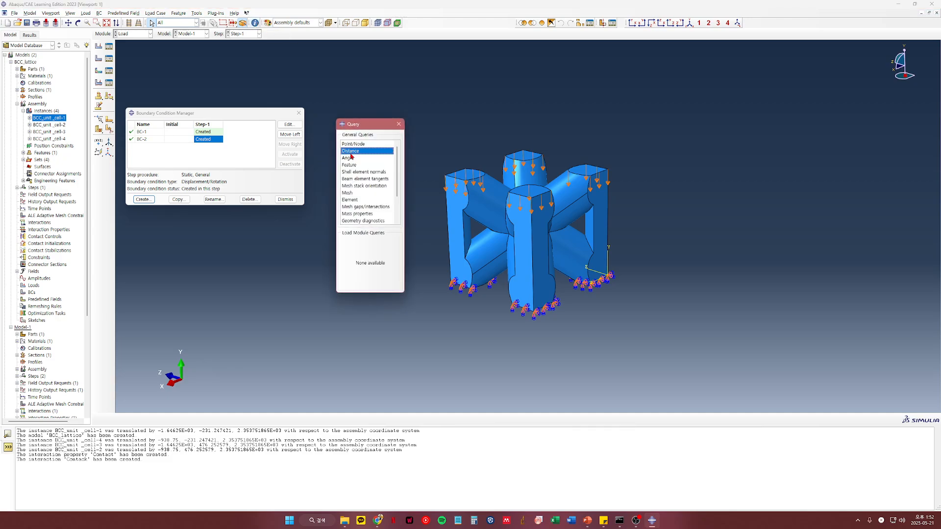
left_click(531, 198)
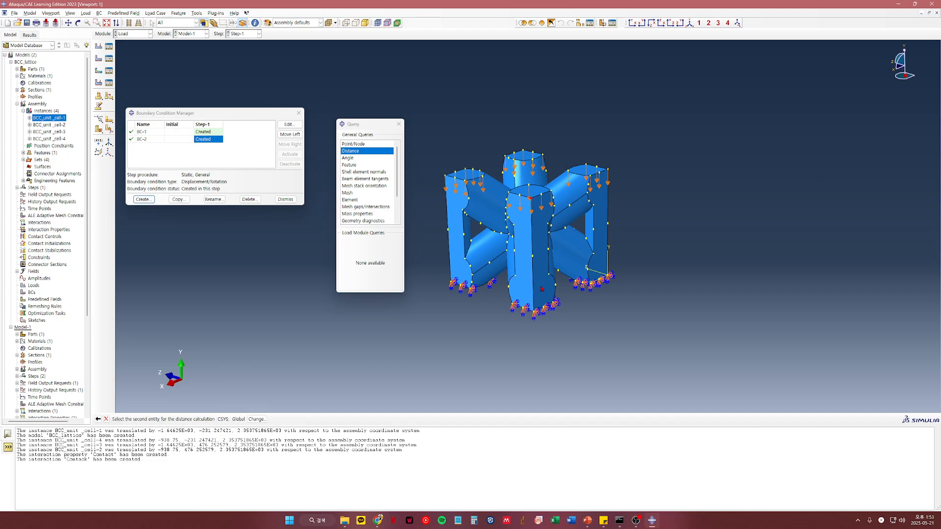
left_click(515, 325)
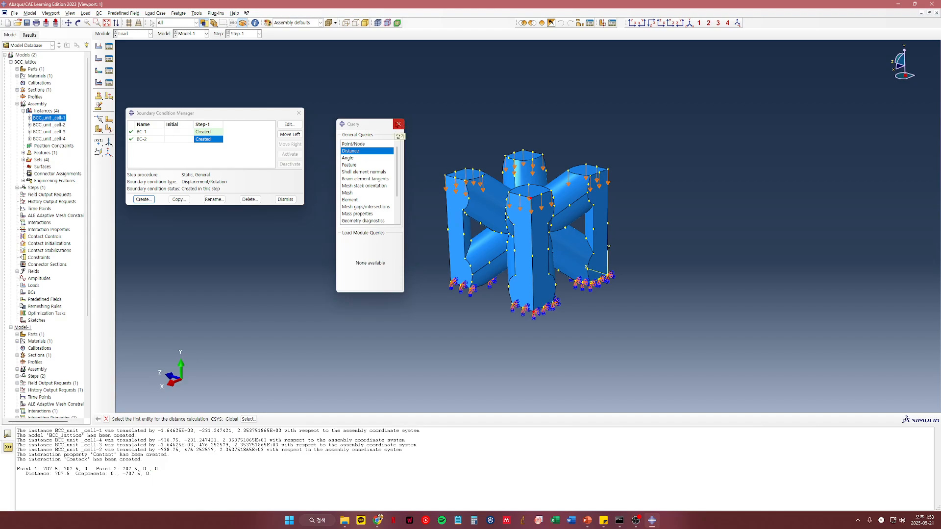
left_click(398, 124)
Set the U2 displacement of boundary condition BC-2 to -350 and close the boundary condition manager.
left_click(204, 142)
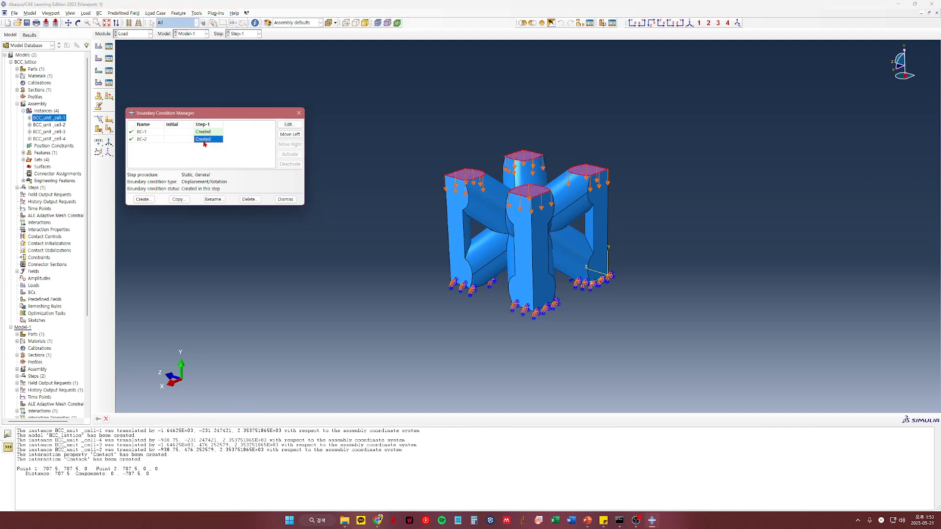
double_click(205, 140)
double_click(712, 199)
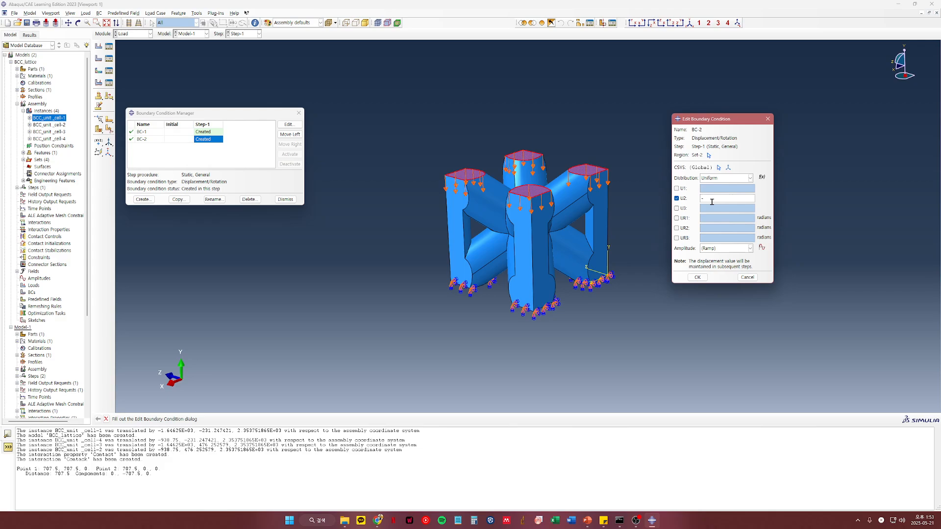
type("-350")
left_click(698, 278)
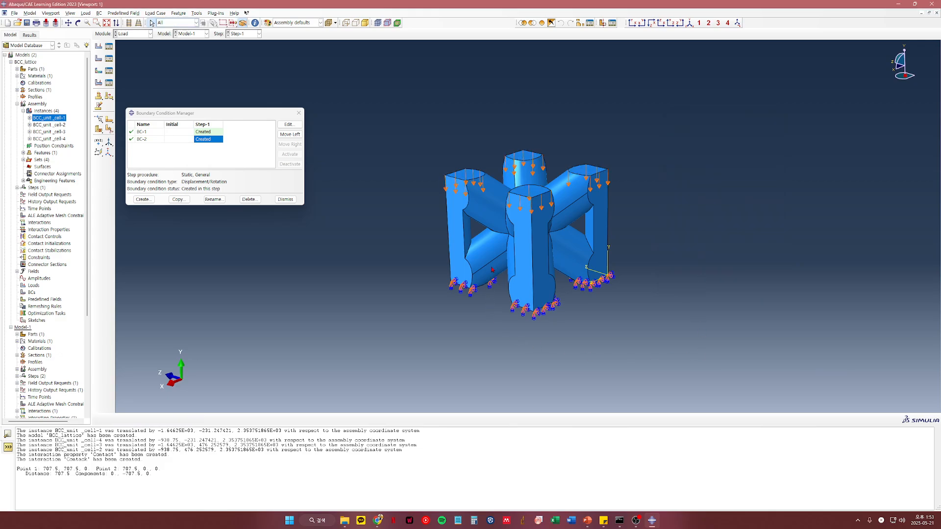
left_click_drag(492, 270, 504, 208, "ctrl+alt")
left_click_drag(566, 203, 626, 210, "ctrl+alt")
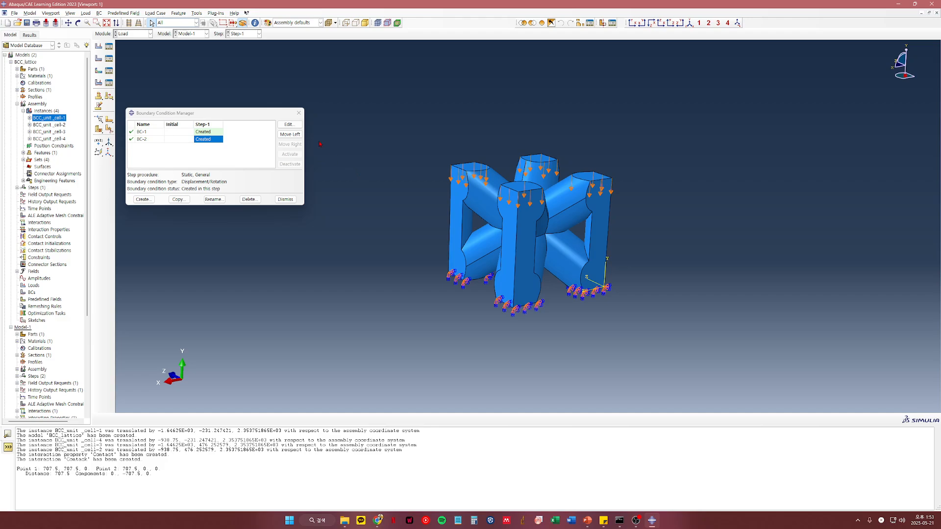
left_click(299, 112)
Switch to the Mesh module and try to seed the part instance in the assembly, dismissing the error message.
left_click_drag(586, 294, 421, 298, "ctrl+alt")
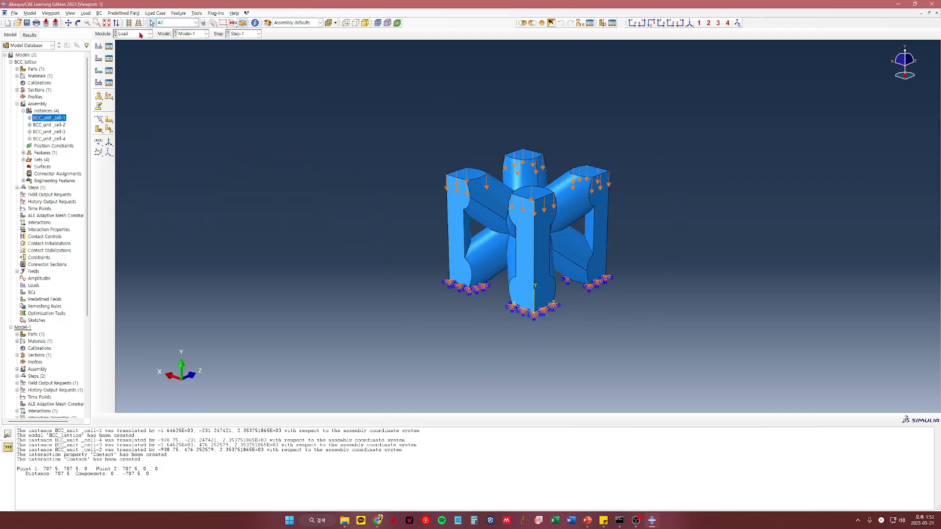
left_click(141, 35)
left_click(133, 78)
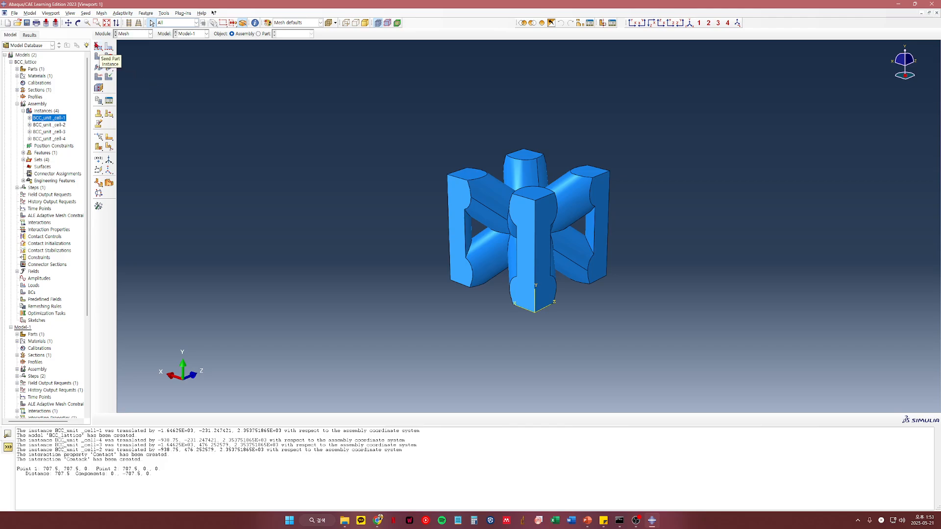
left_click(97, 47)
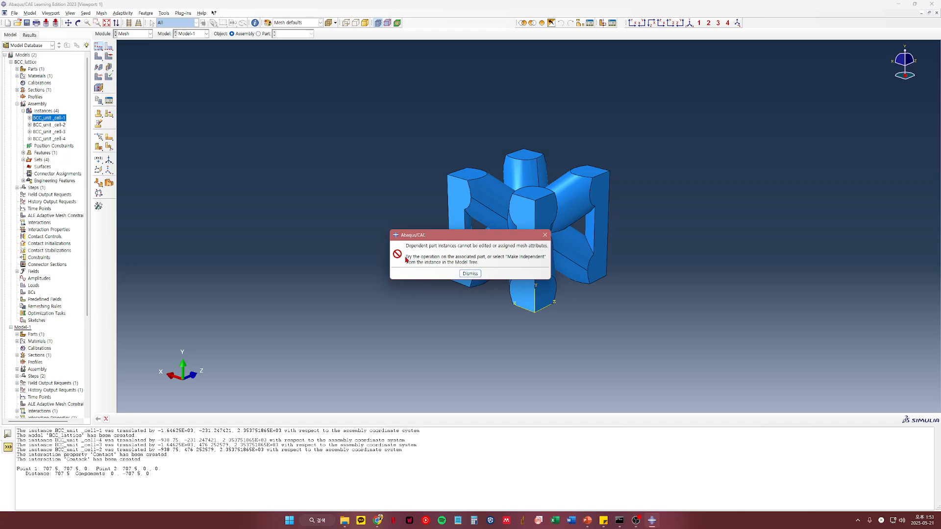
left_click(469, 274)
Go to the Assembly module and review the dependent and independent instance types offered for a new BCC_unit_cell instance, without creating one.
left_click(149, 33)
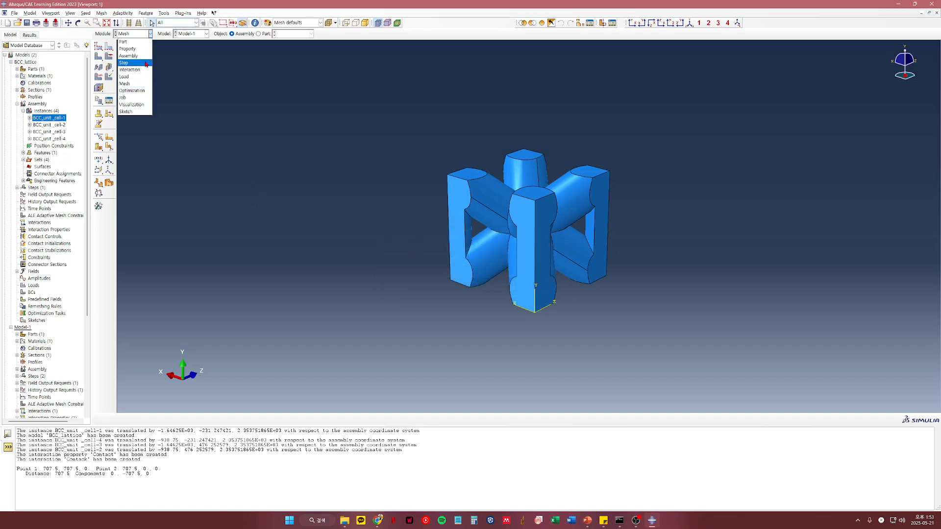
left_click(129, 55)
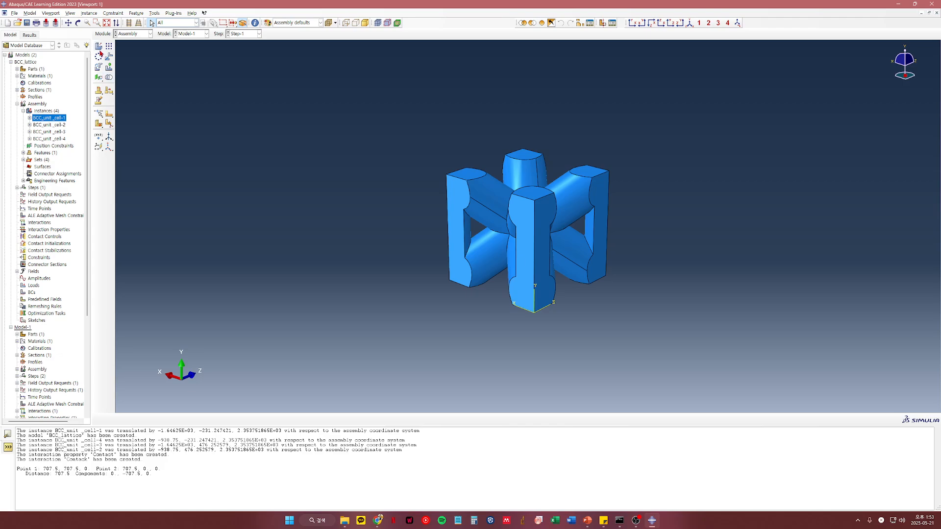
left_click(99, 45)
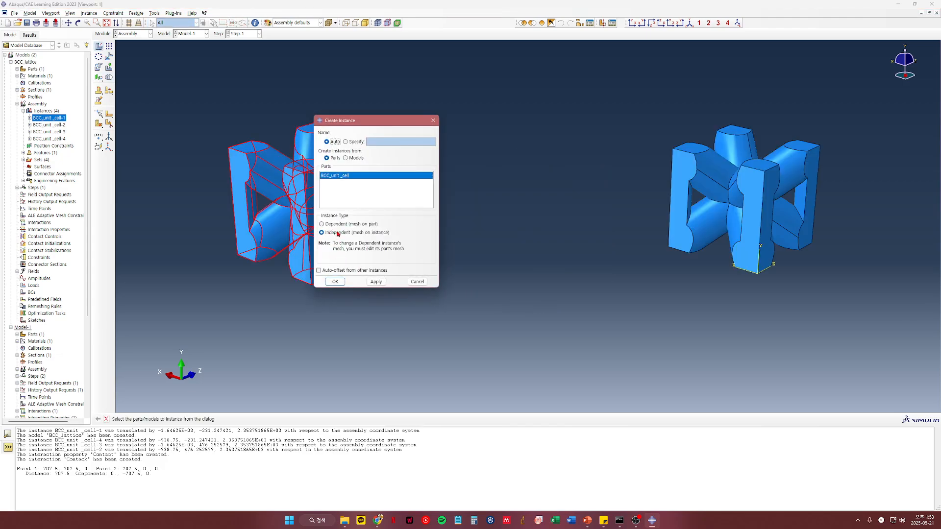
left_click(434, 120)
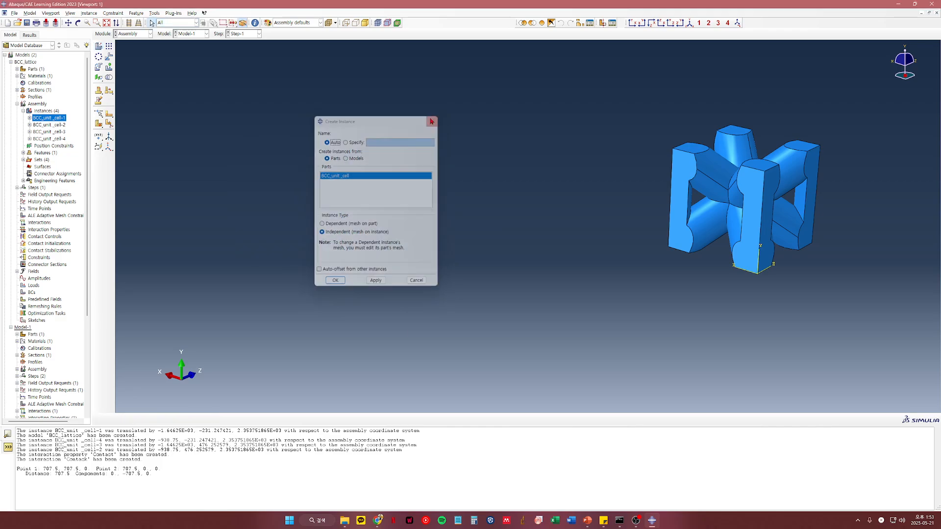
Return to the Mesh module for Model-1.
left_click(185, 34)
left_click(126, 35)
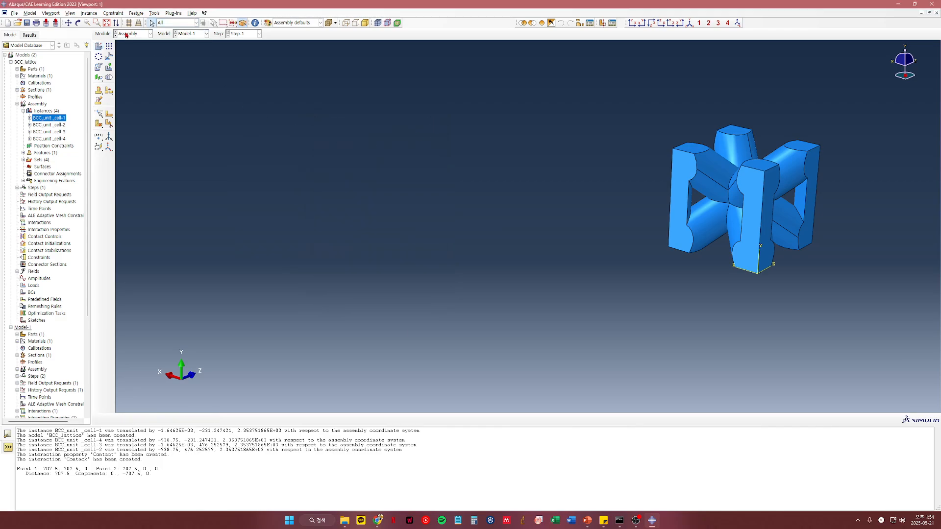
left_click(137, 34)
left_click(130, 86)
Display the BCC_lattice model in the Mesh module, inspect its stacked cells and return to Model-1.
left_click(191, 33)
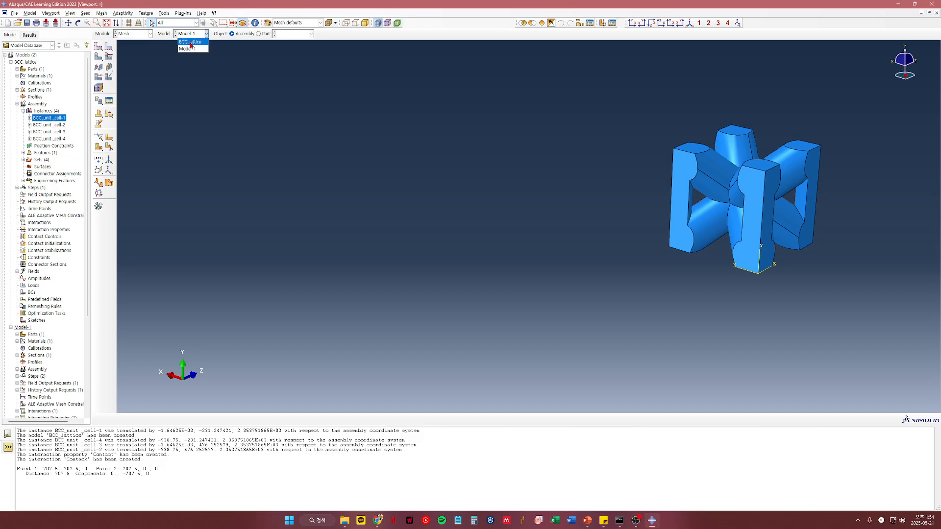
left_click(190, 41)
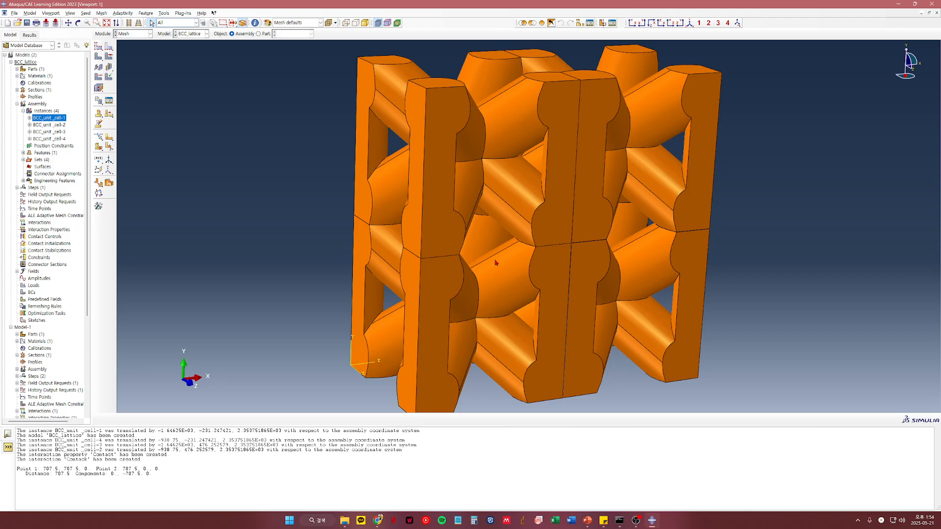
left_click_drag(496, 267, 311, 94, "ctrl+alt")
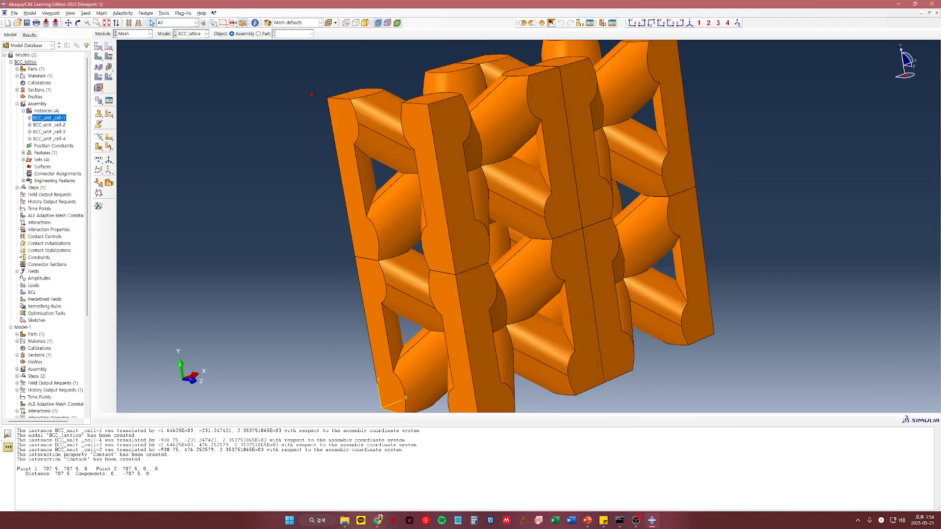
left_click(198, 34)
left_click(192, 49)
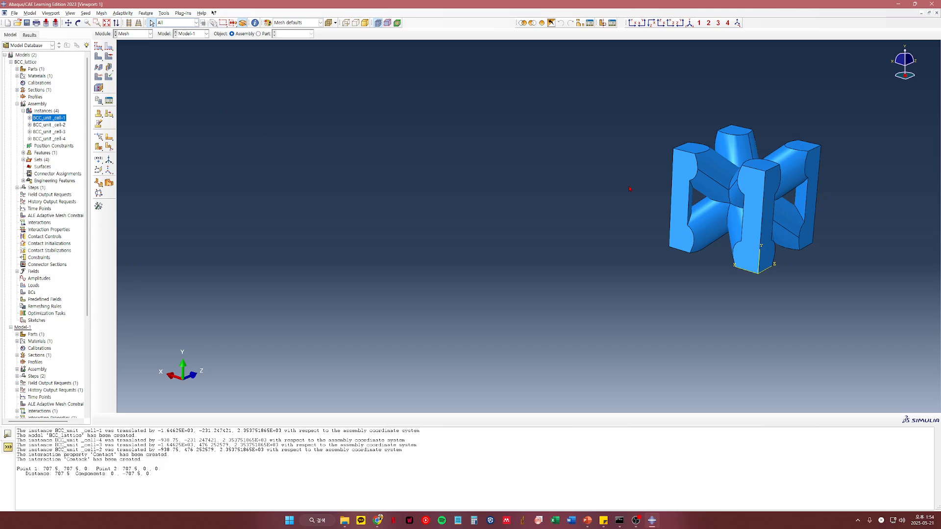
Change the meshing object from the assembly to the BCC_unit_cell part.
middle_click_drag(740, 188, 483, 215, "ctrl+alt")
left_click_drag(442, 296, 480, 276, "ctrl+alt")
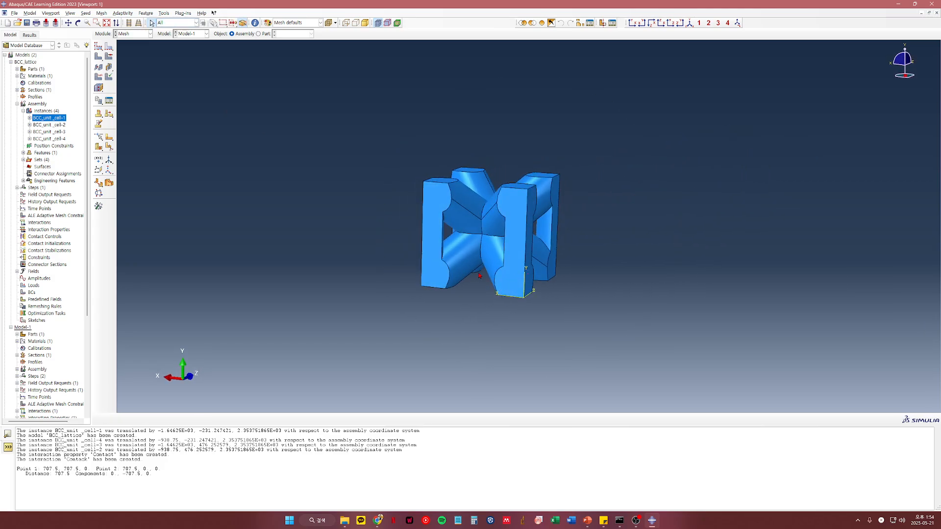
left_click(258, 34)
left_click_drag(582, 299, 515, 245, "ctrl+alt")
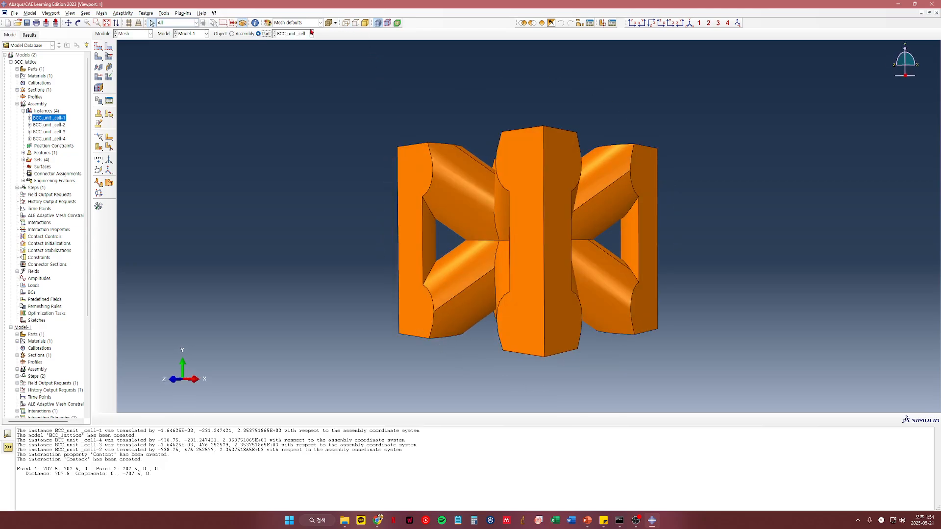
left_click_drag(557, 163, 482, 279, "ctrl+alt")
left_click_drag(550, 280, 520, 294, "ctrl+alt")
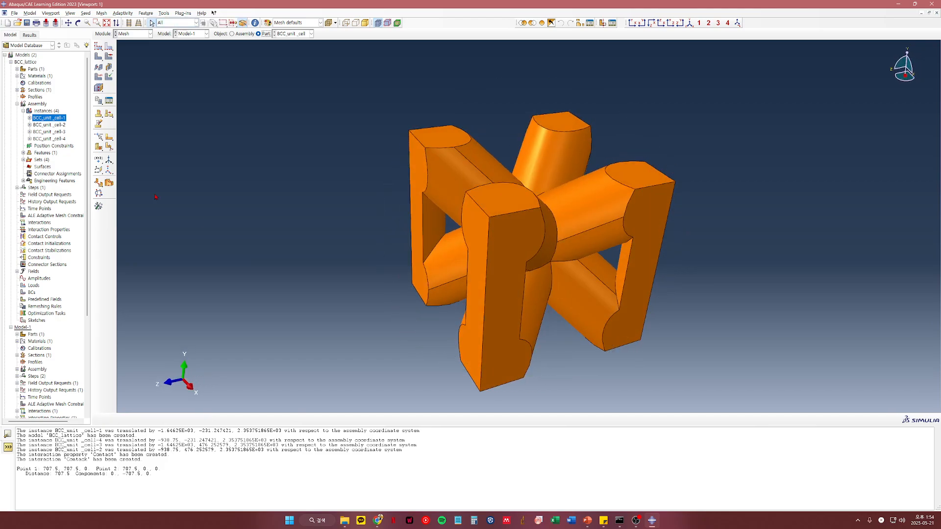
Assign Tet element shape with the Free technique and default algorithm to the unit cell part in the mesh controls.
left_click(109, 57)
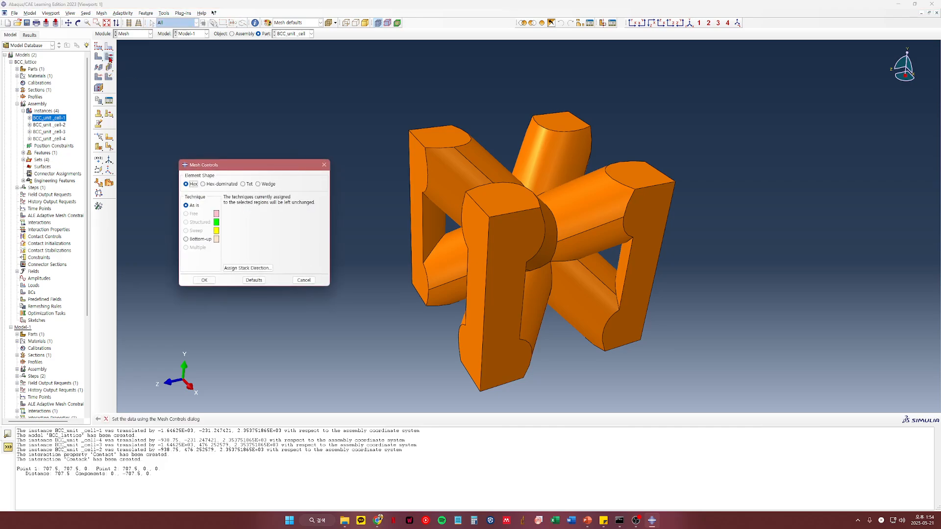
left_click_drag(250, 164, 223, 78)
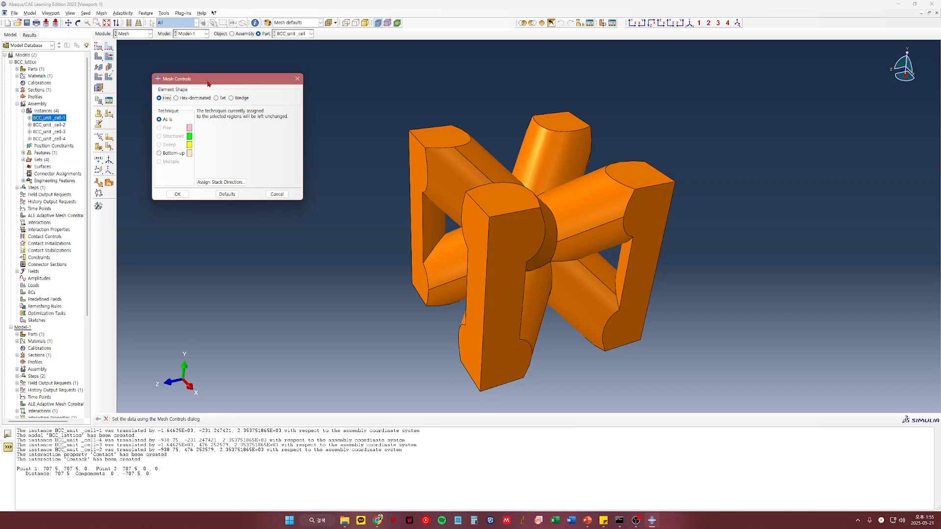
left_click_drag(209, 83, 243, 108)
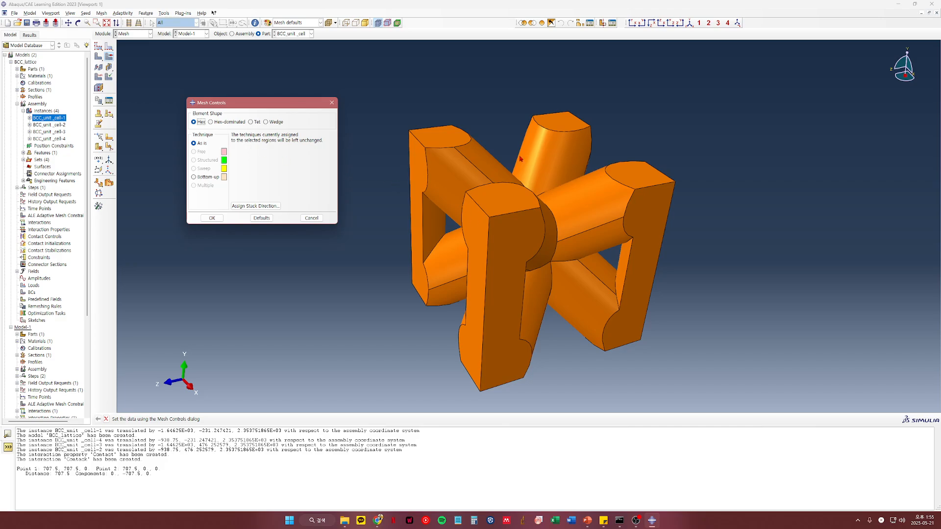
left_click(250, 122)
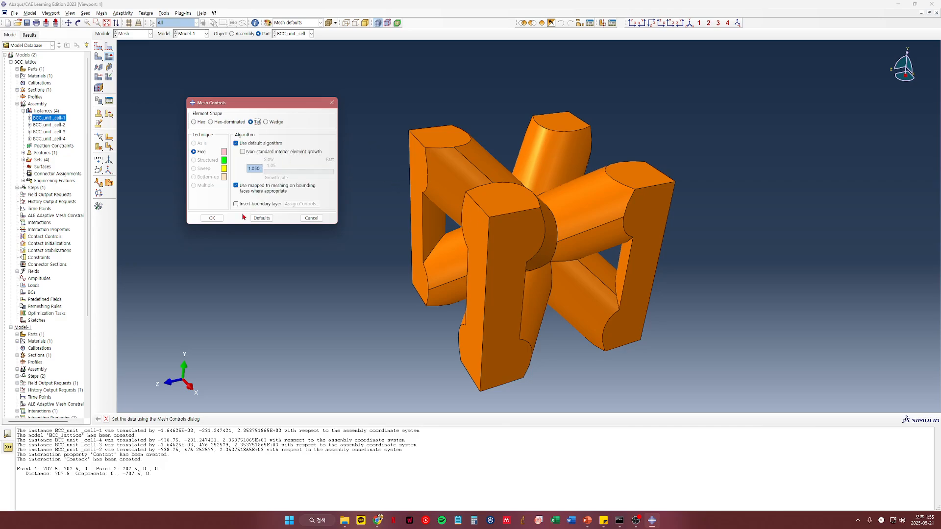
left_click(216, 217)
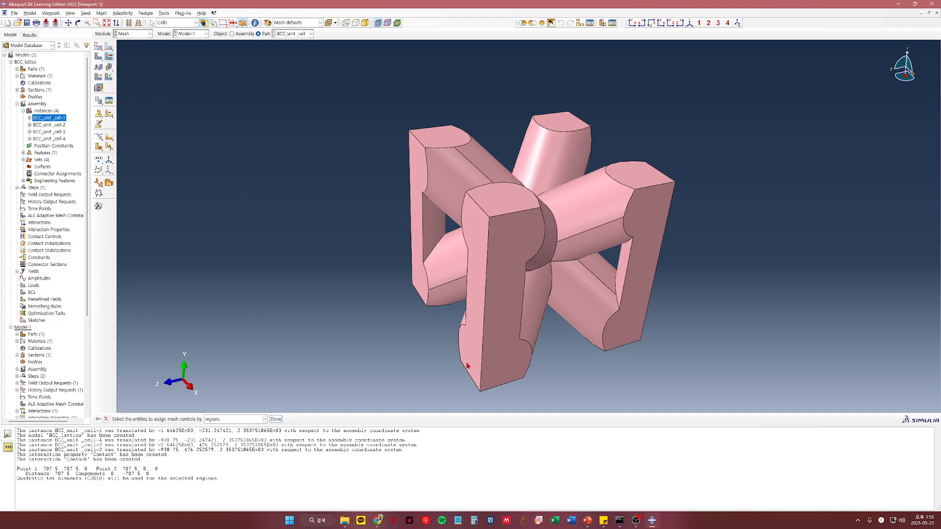
Seed the part with an approximate global size of 60 and curvature control 0.1, and generate its mesh.
left_click_drag(467, 238, 510, 214, "ctrl+alt")
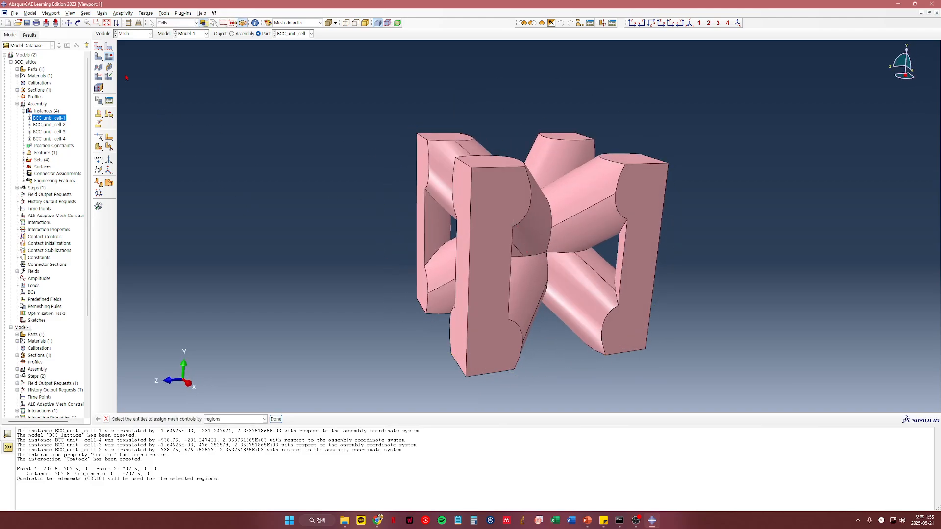
left_click(100, 47)
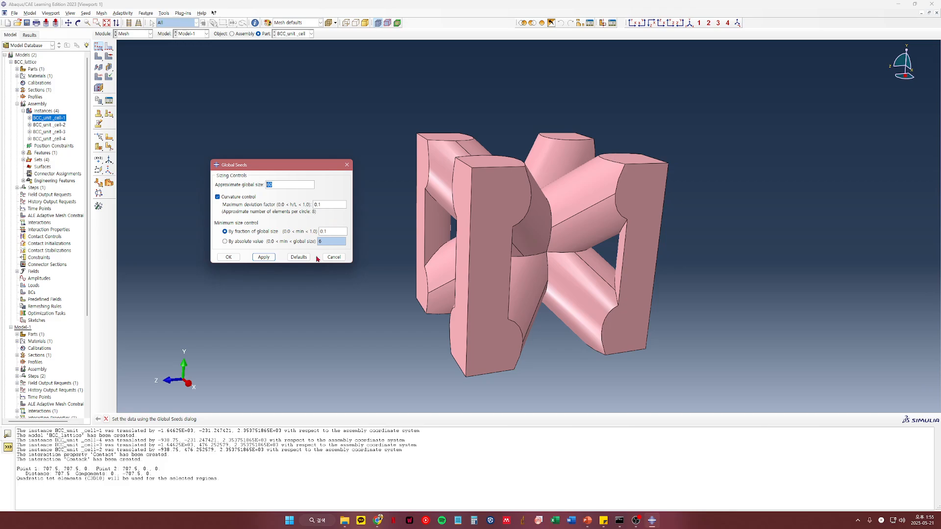
left_click(273, 258)
left_click(237, 257)
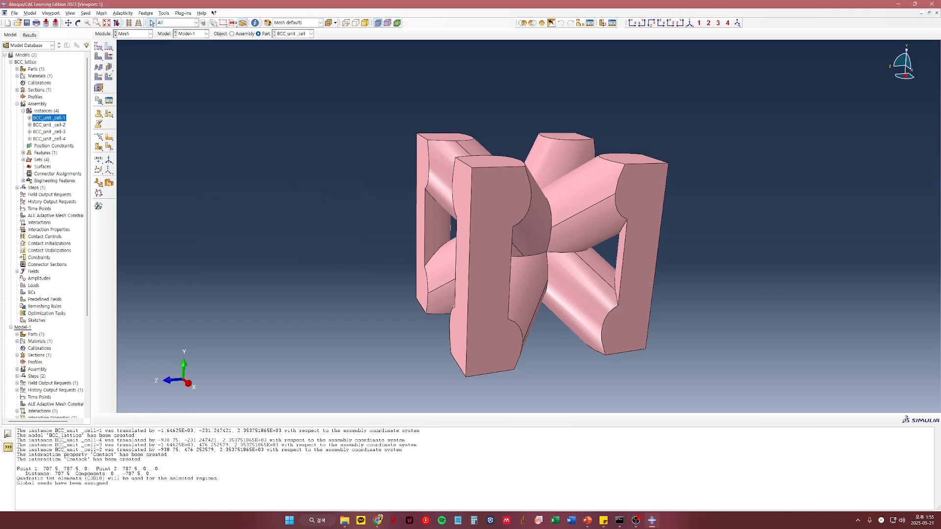
left_click(100, 57)
left_click(161, 419)
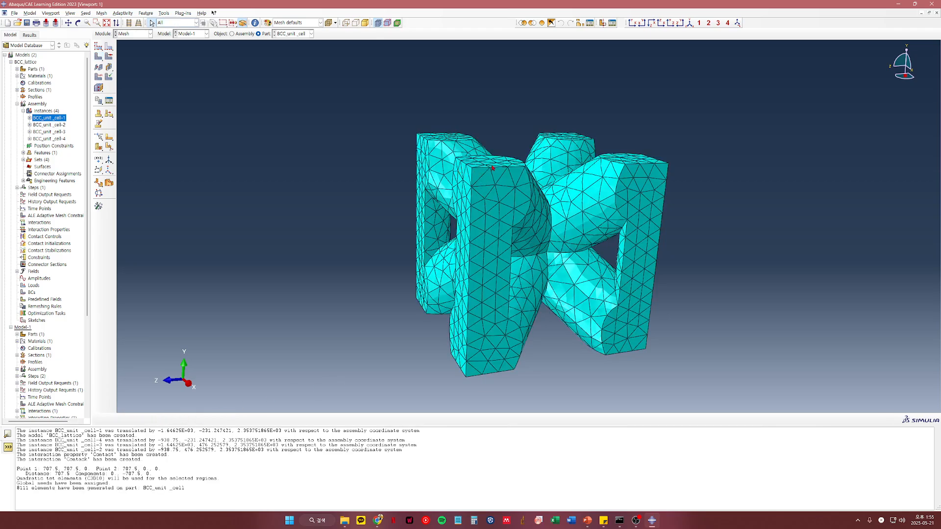
Reseed the unit cell part with an approximate global size of 30, regenerate its mesh and inspect it from several sides.
left_click_drag(514, 172, 554, 255, "ctrl+alt")
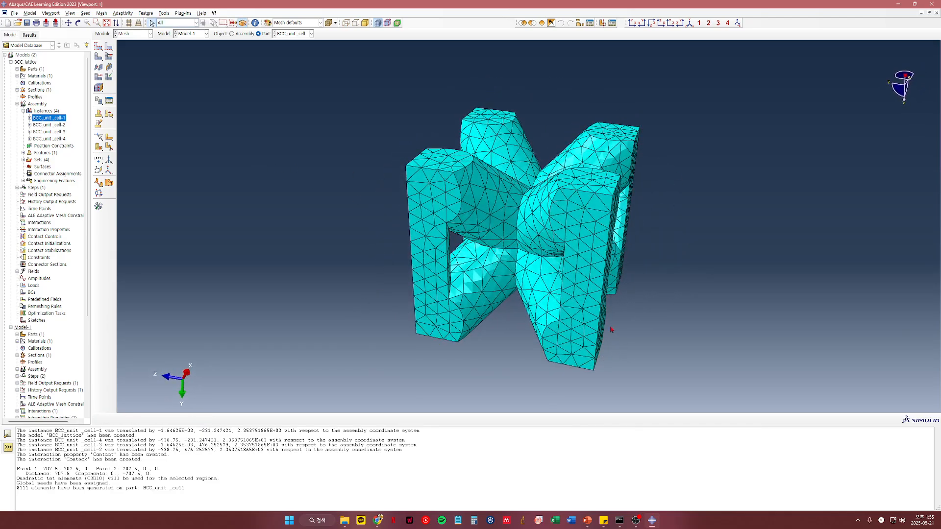
left_click_drag(610, 328, 542, 331, "ctrl+alt")
left_click_drag(550, 270, 484, 289, "ctrl+alt")
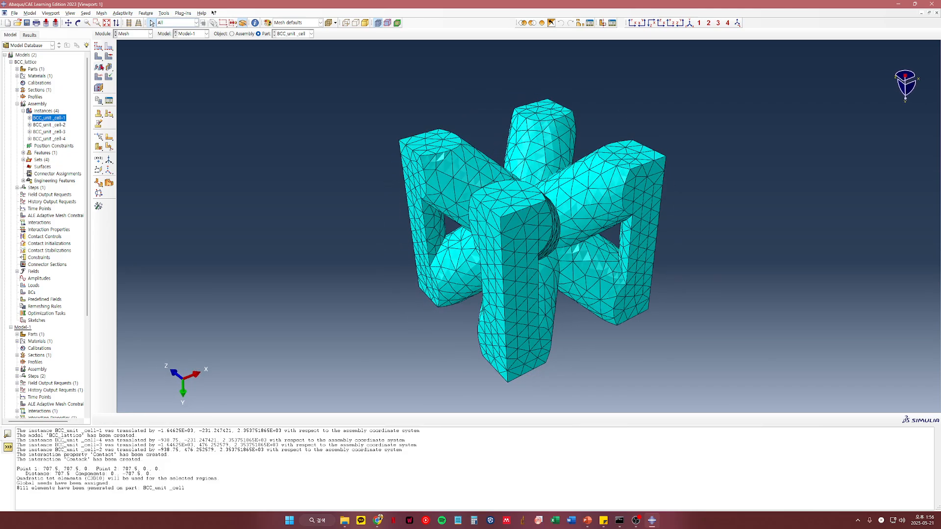
left_click(98, 46)
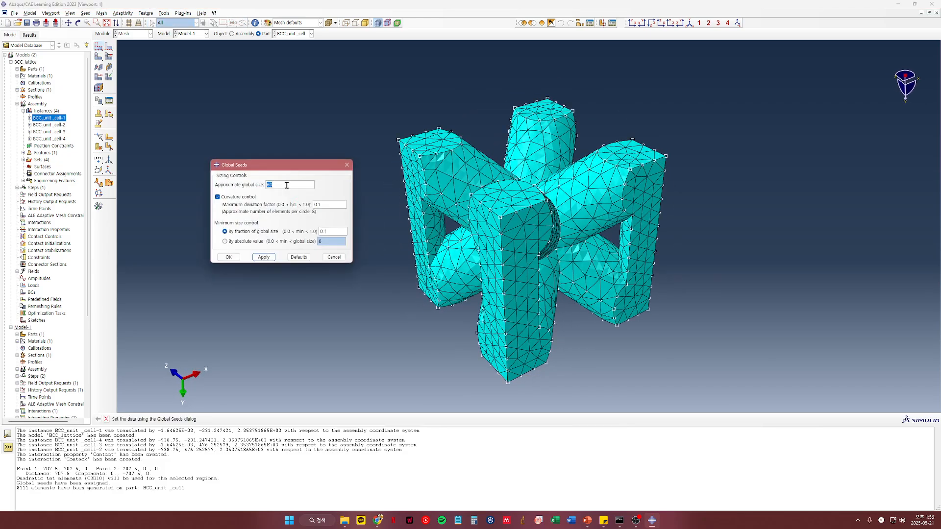
type("30")
left_click(263, 257)
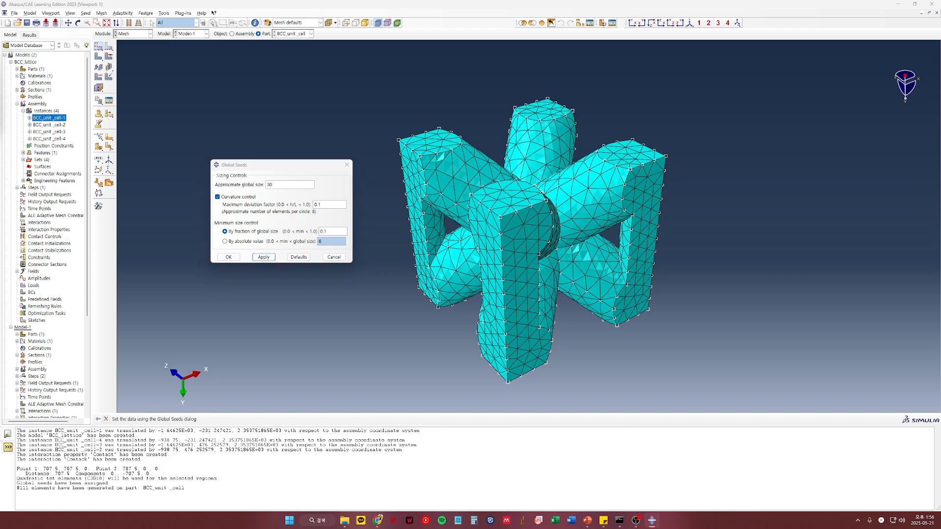
left_click(228, 257)
left_click(108, 56)
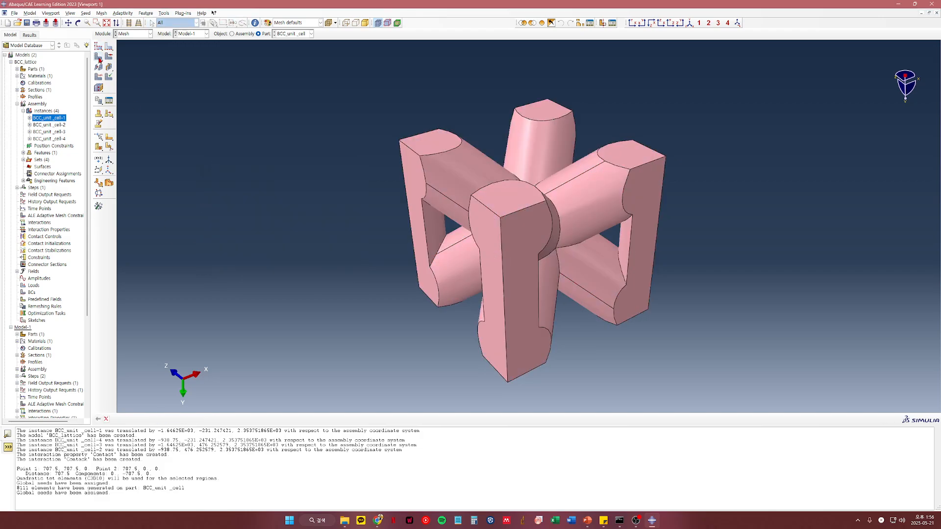
left_click(161, 419)
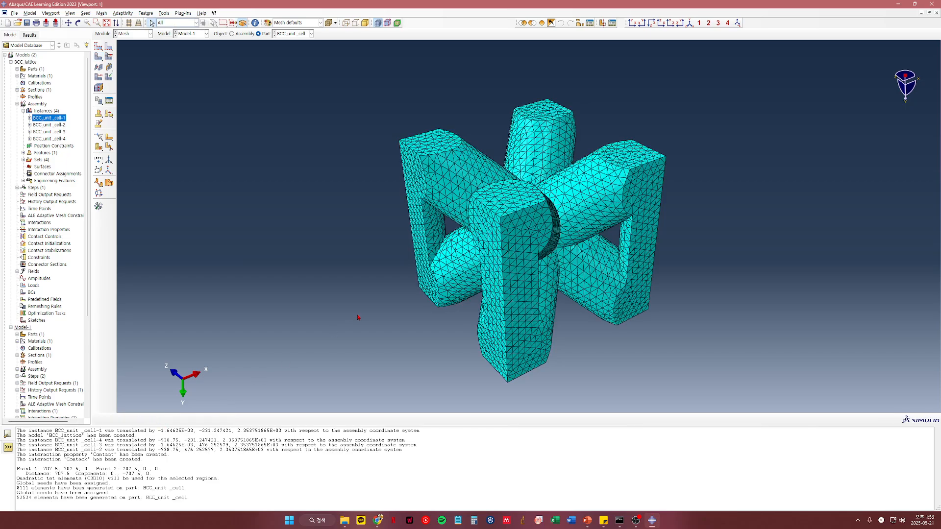
left_click_drag(486, 253, 575, 213)
left_click(396, 341)
left_click_drag(496, 298, 632, 274, "ctrl+alt")
left_click_drag(613, 245, 630, 146, "ctrl+alt")
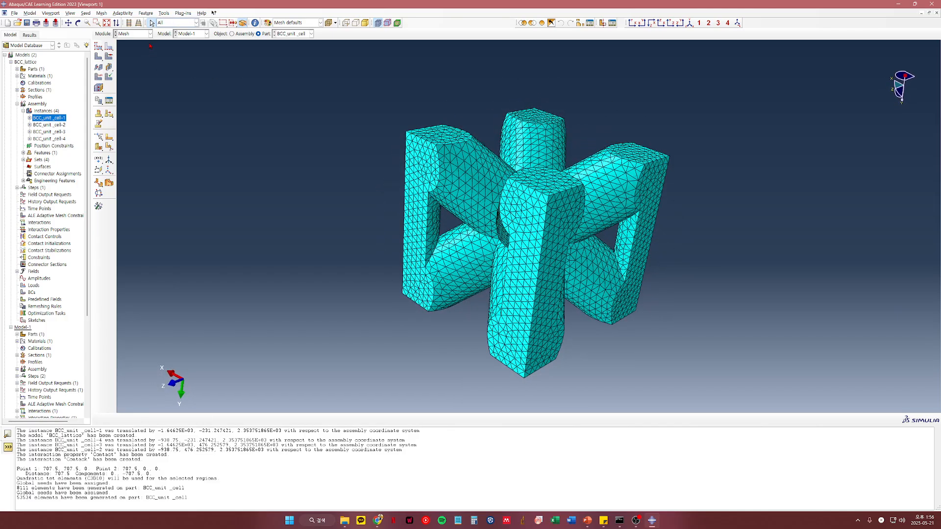
left_click(129, 33)
left_click(132, 90)
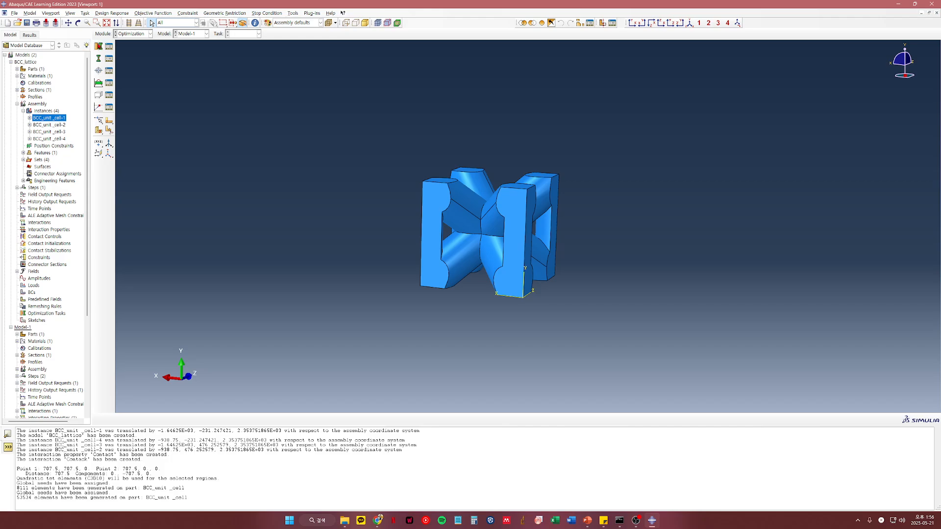
left_click(98, 46)
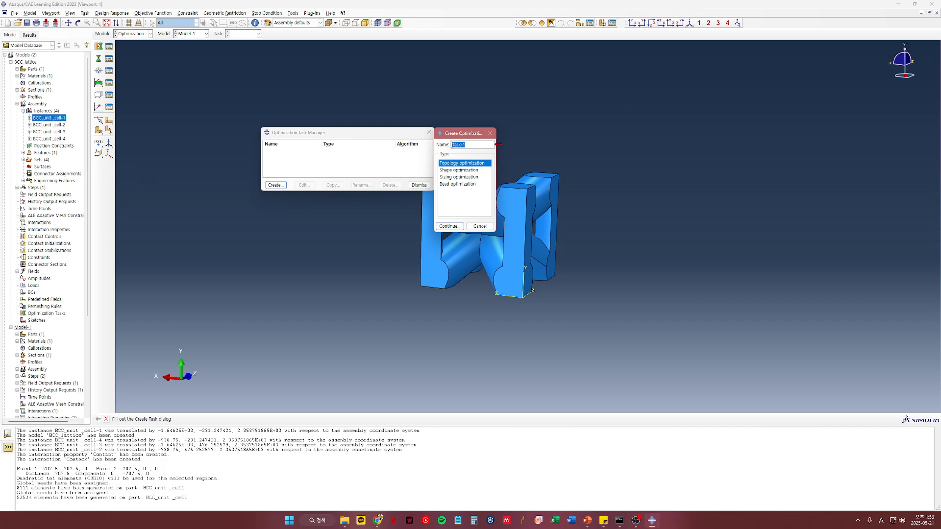
left_click(490, 133)
left_click(429, 132)
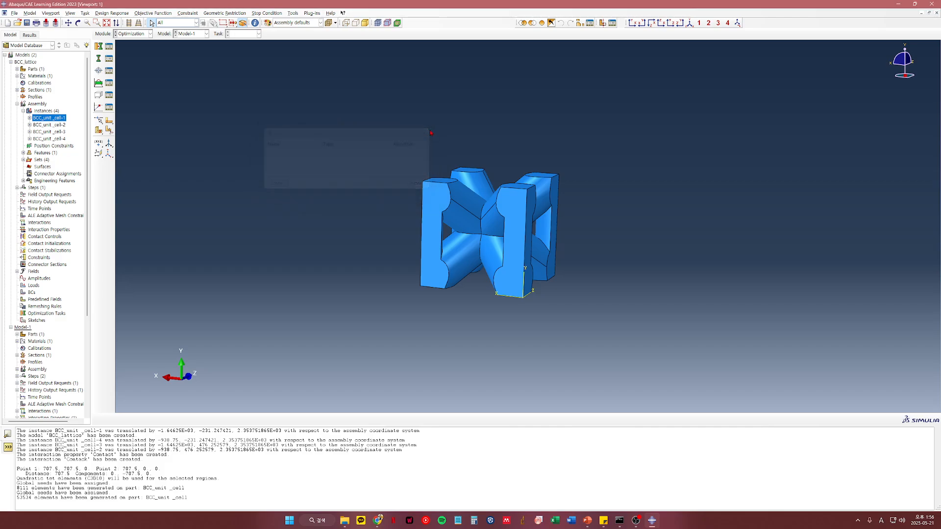
Bring up the Job Manager in the Job module and start a new job named Job-1 from Model-1.
left_click(131, 34)
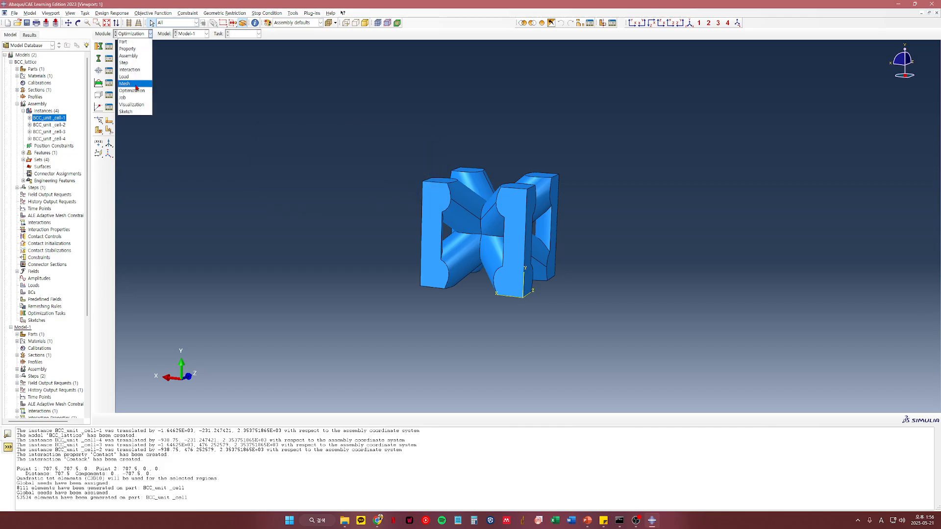
left_click(133, 99)
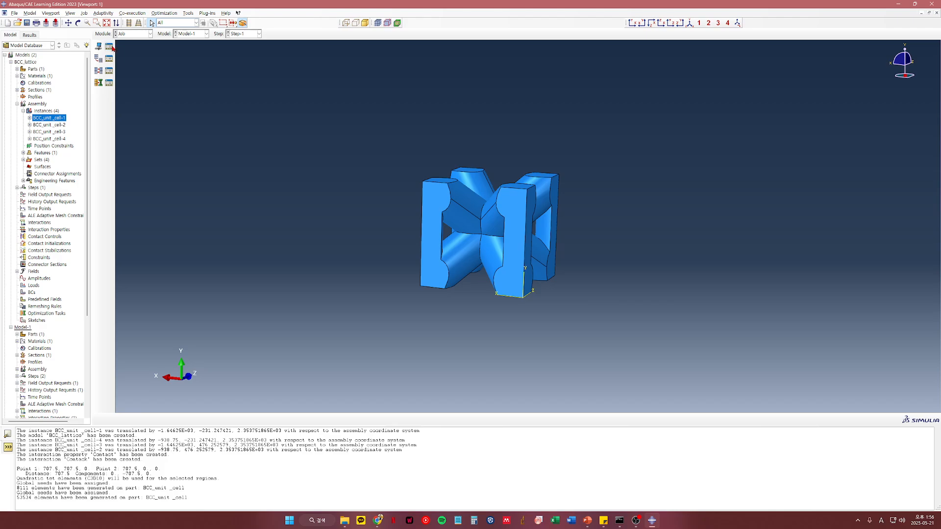
left_click(138, 34)
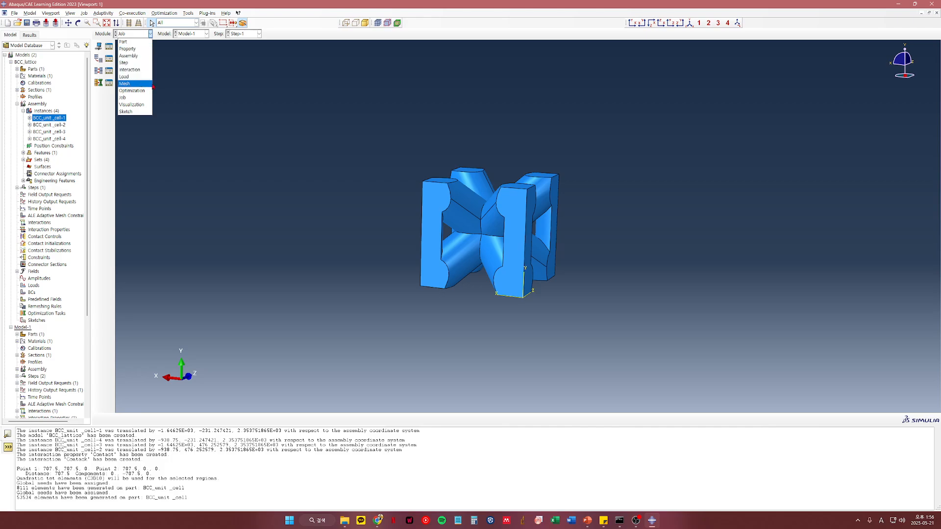
left_click(294, 160)
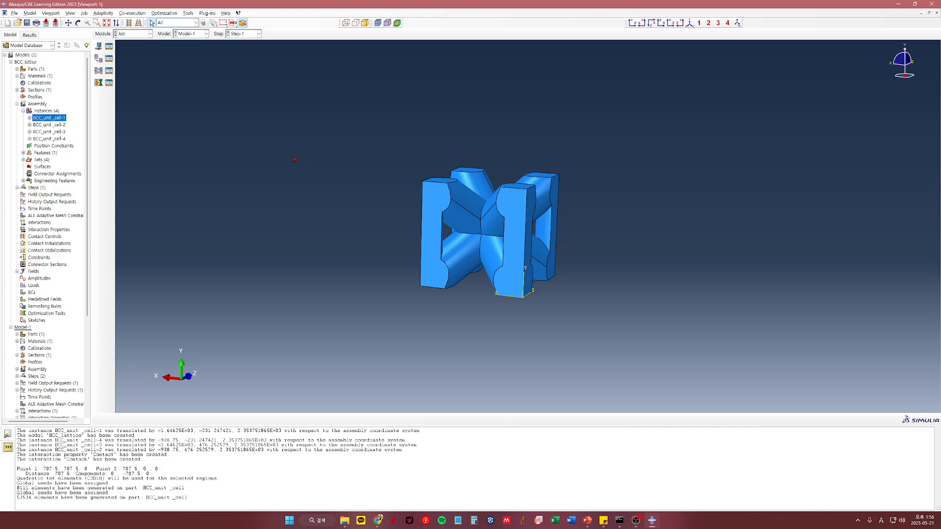
left_click(128, 36)
left_click(136, 99)
left_click(109, 47)
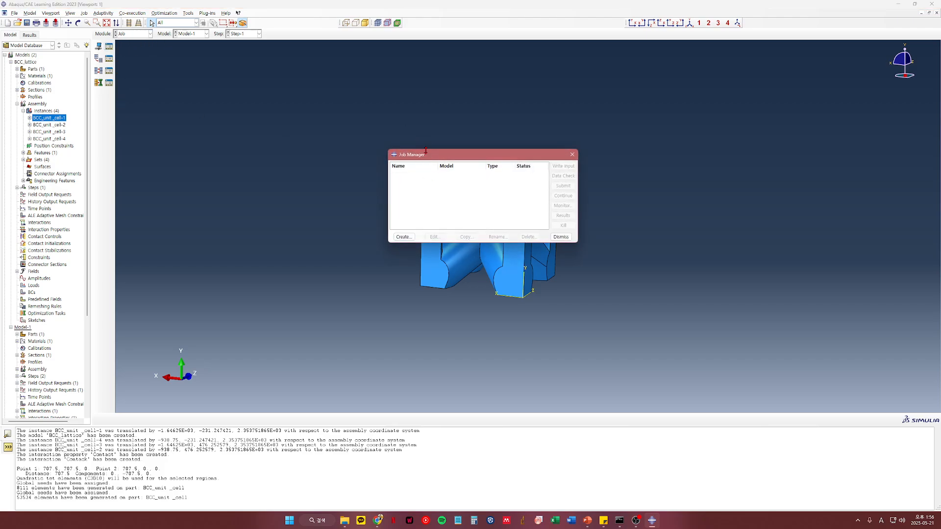
left_click_drag(431, 160, 190, 111)
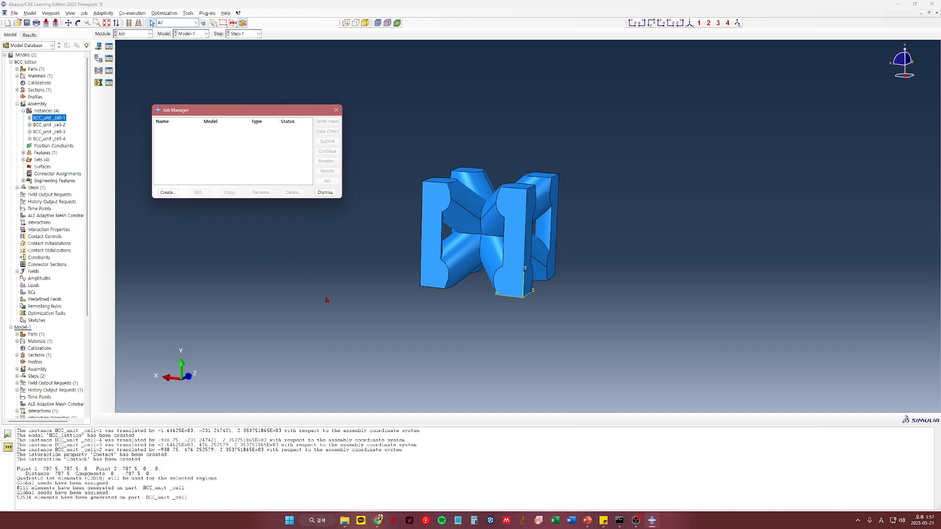
left_click(176, 190)
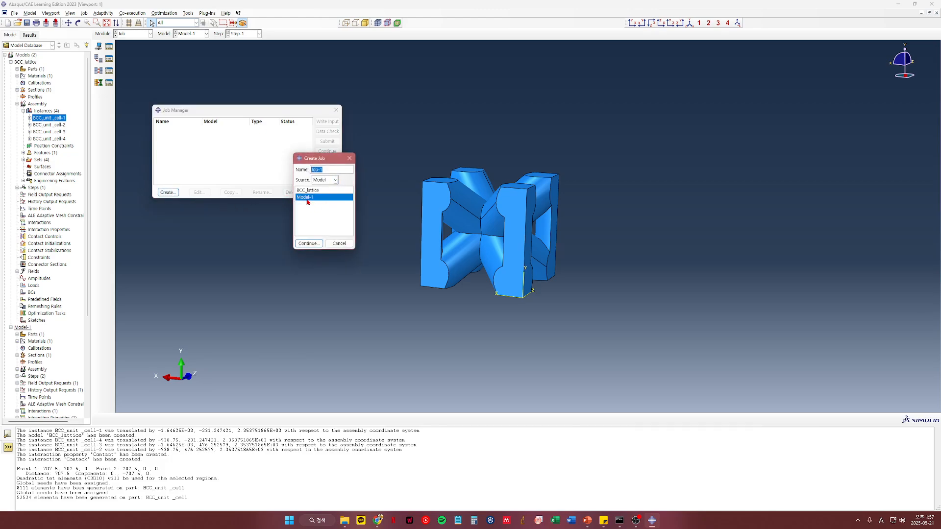
left_click(310, 243)
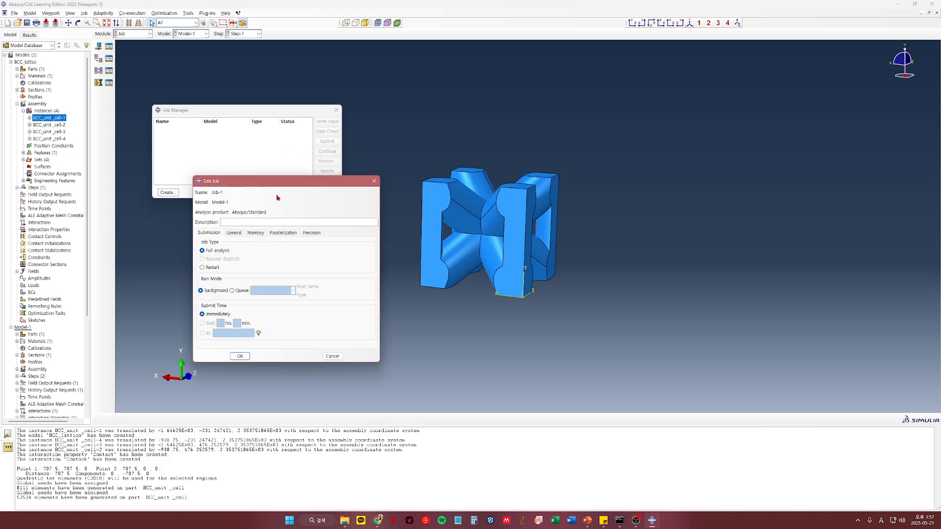
Review the new job's submission, general, memory, parallelization and precision settings.
left_click_drag(275, 177, 435, 105)
left_click(391, 155)
left_click(419, 156)
left_click(444, 155)
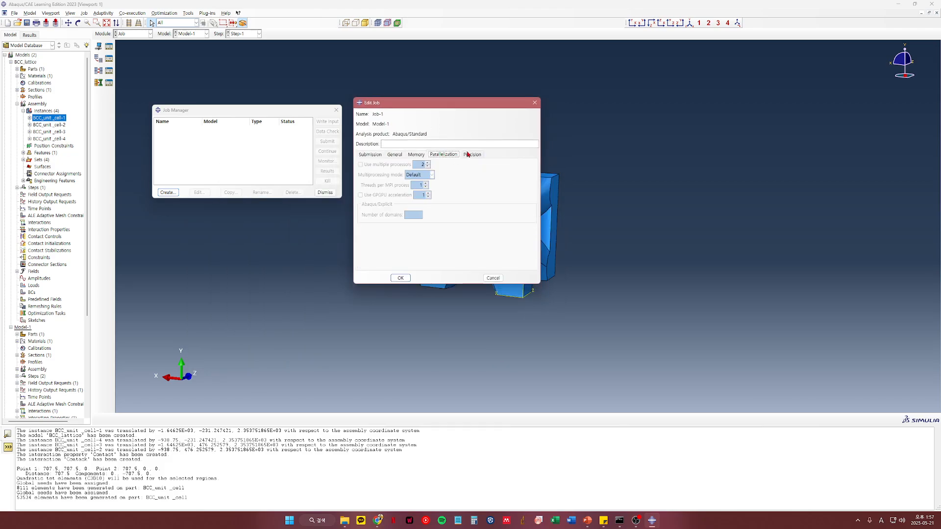
left_click(475, 154)
left_click(448, 156)
left_click(417, 155)
left_click(395, 155)
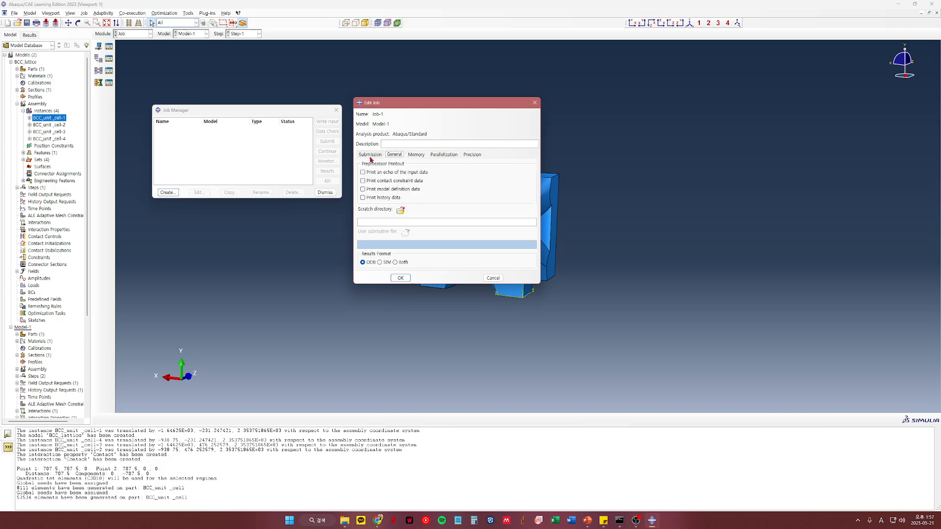
left_click(370, 156)
left_click(416, 156)
left_click(441, 157)
left_click(471, 157)
left_click(441, 155)
left_click(413, 155)
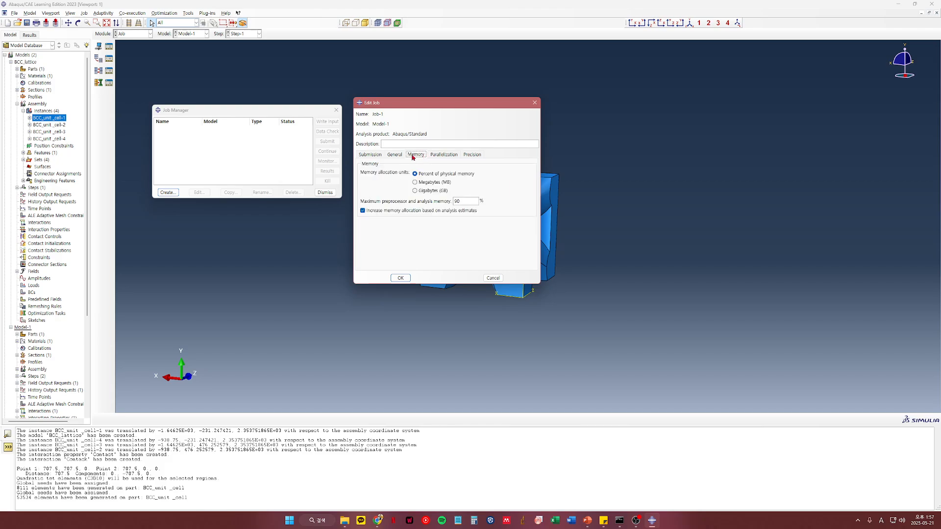
left_click(394, 156)
left_click(378, 156)
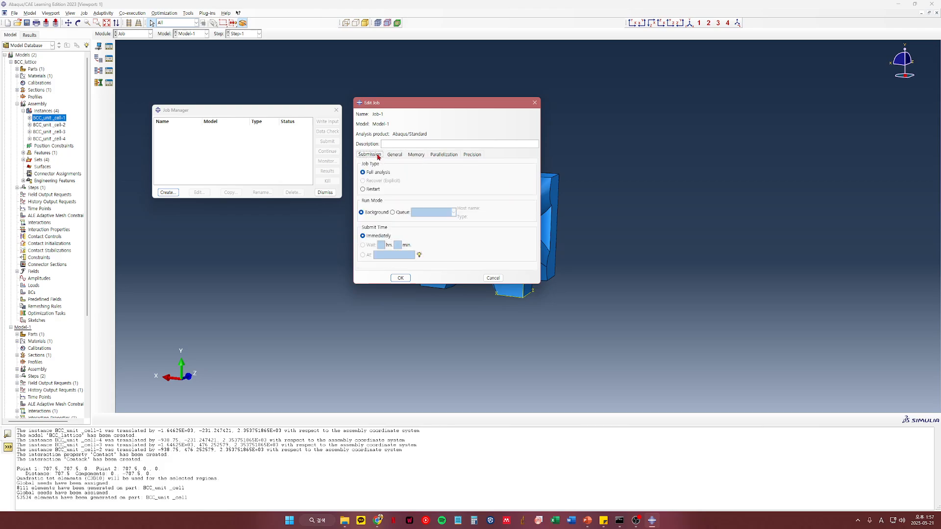
Accept the full-analysis job with its default settings, try to submit it, and close the Job Manager.
left_click(400, 278)
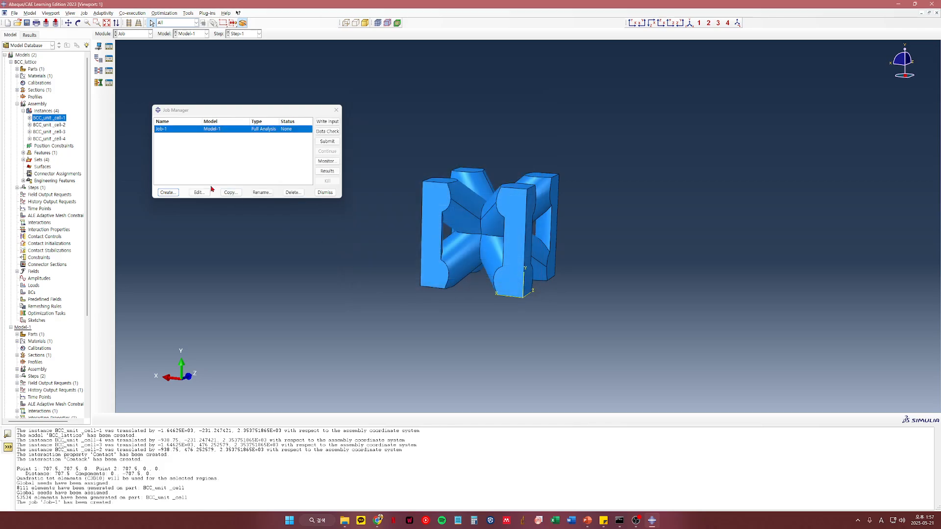
left_click(327, 142)
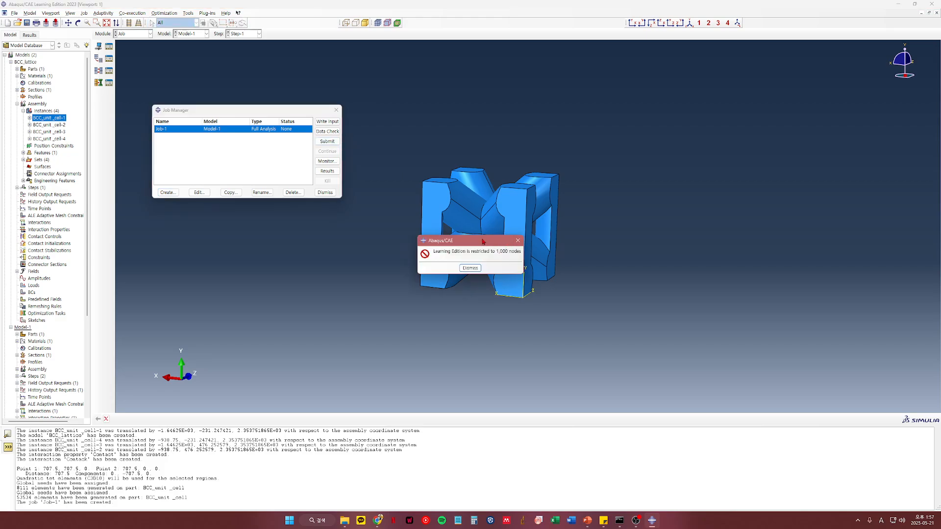
left_click_drag(496, 245, 413, 118)
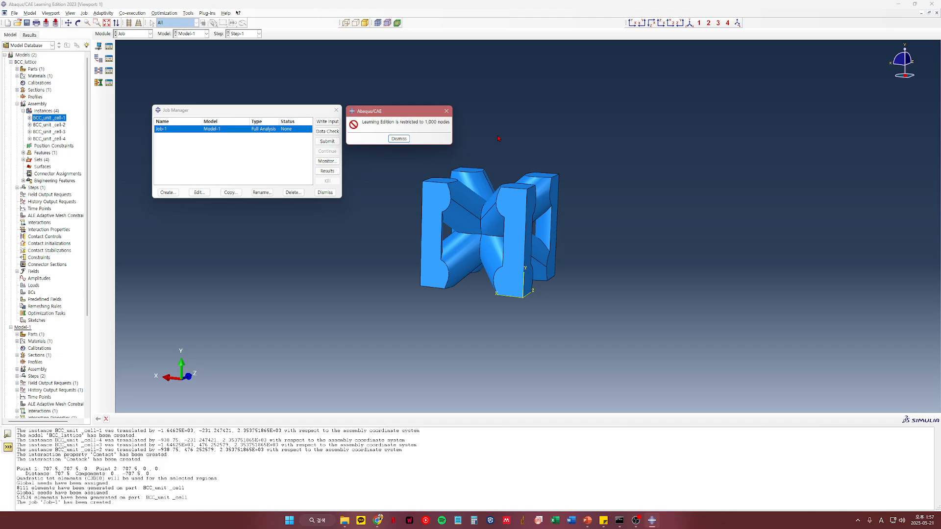
left_click(446, 112)
left_click(336, 111)
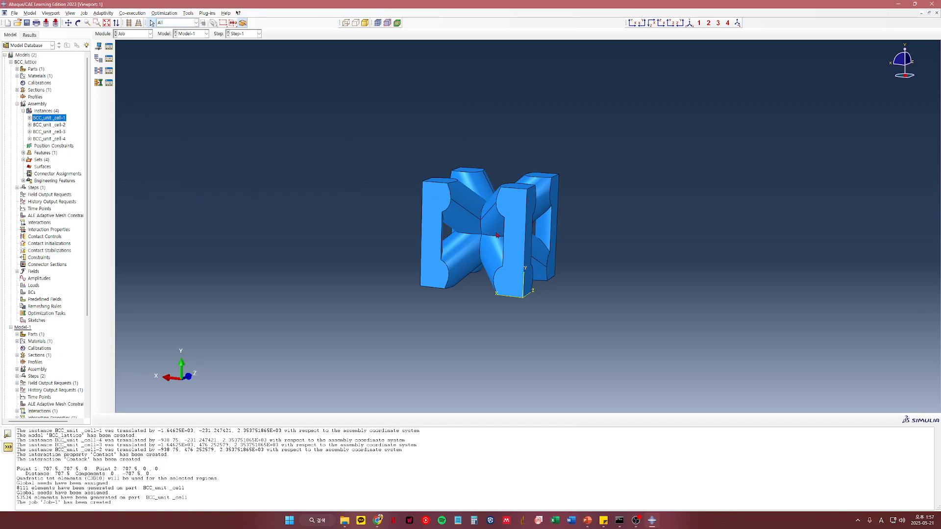
Return to the Mesh module, change the meshing object to the BCC_unit_cell part and open its global seed settings.
left_click_drag(483, 246, 455, 223, "ctrl+alt")
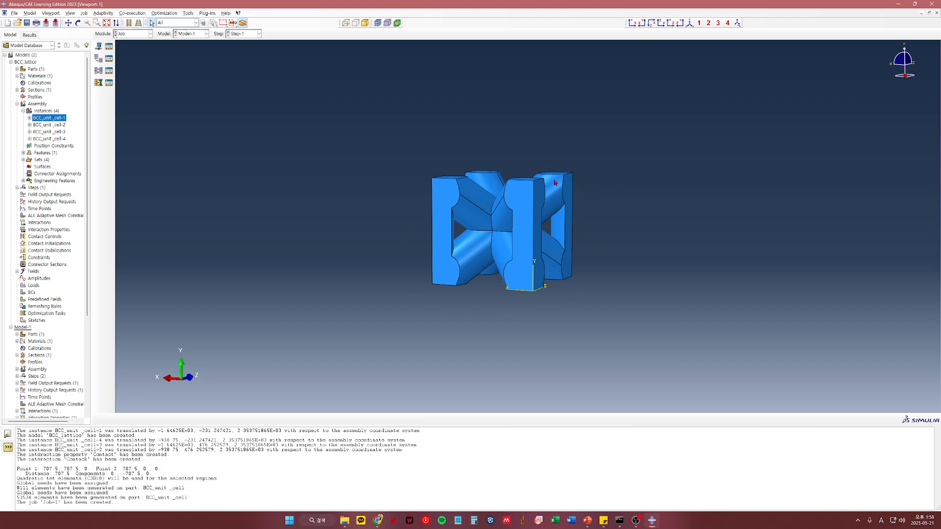
left_click_drag(555, 182, 510, 145, "ctrl+alt")
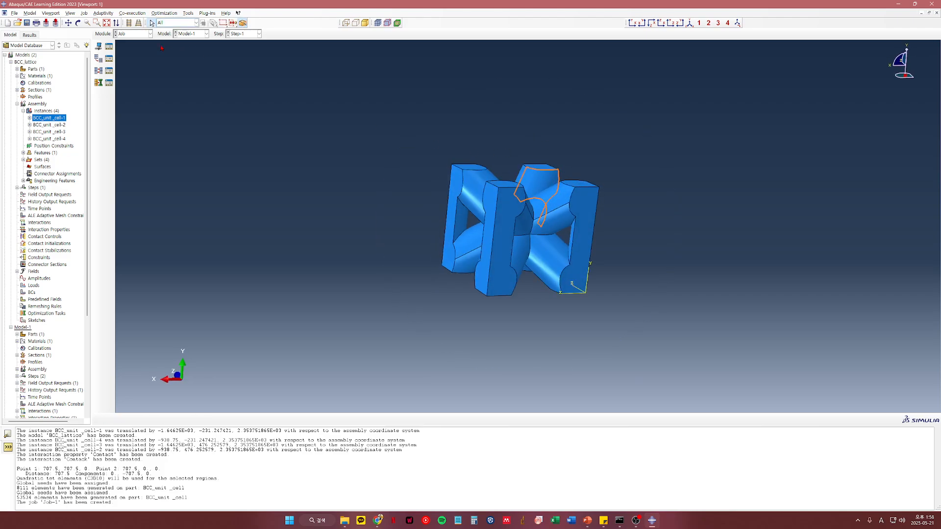
left_click(130, 33)
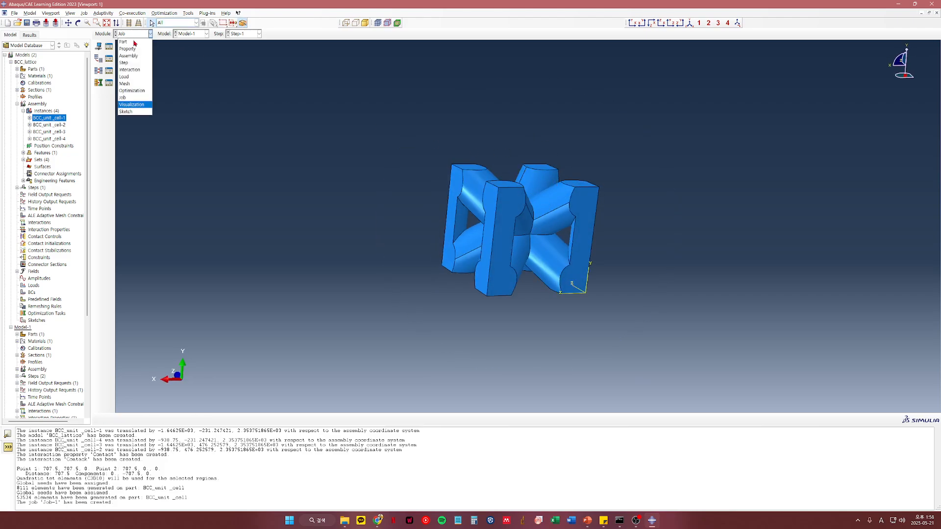
left_click(132, 80)
left_click_drag(567, 221, 502, 135, "ctrl+alt")
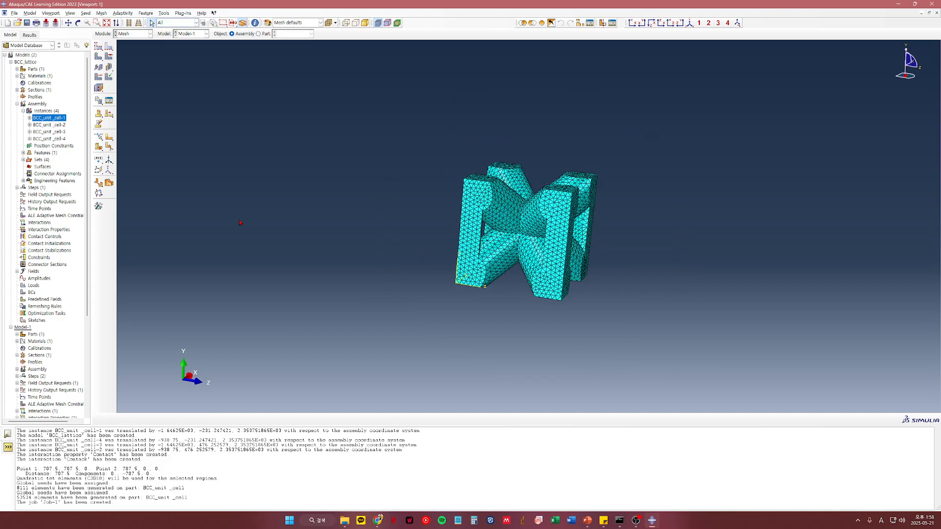
left_click(98, 54)
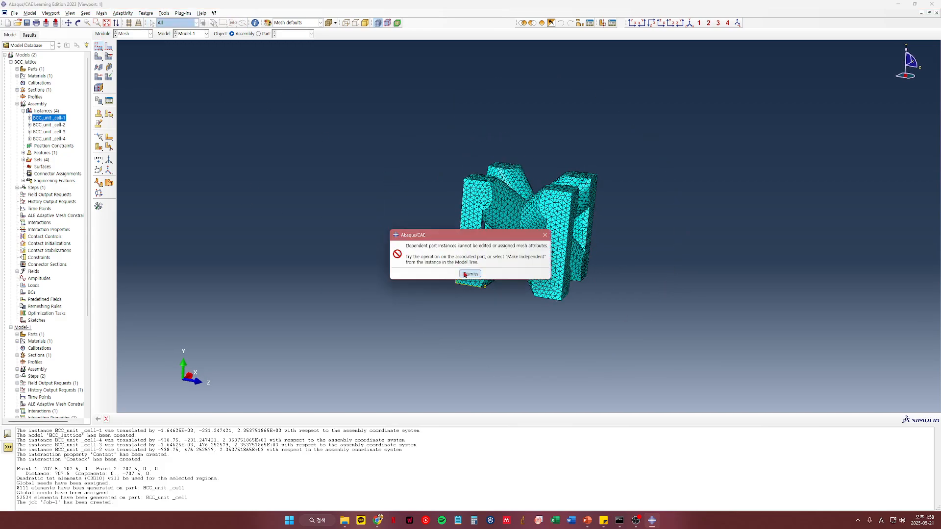
left_click(465, 272)
left_click(258, 33)
left_click(98, 46)
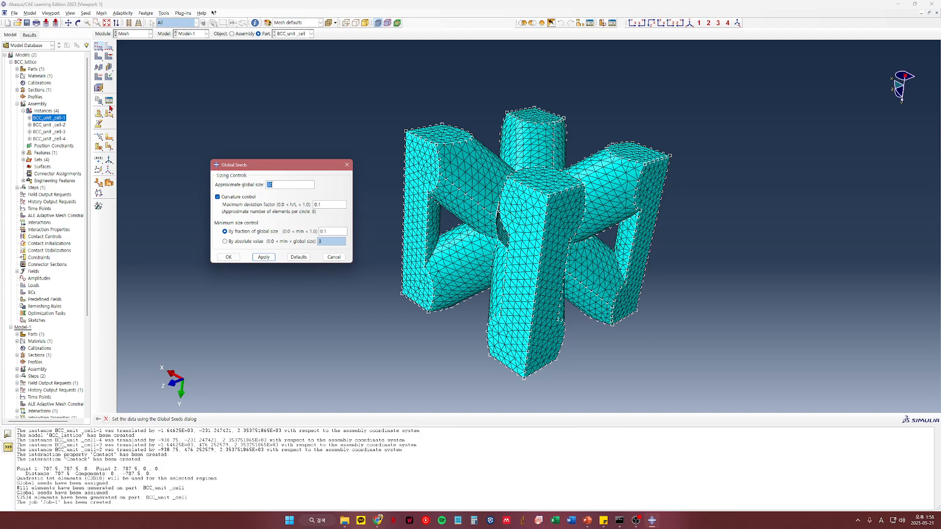
Switch to Sticky Notes, record the global size of 30 in the open note, and return to Abaqus/CAE.
left_click(605, 522)
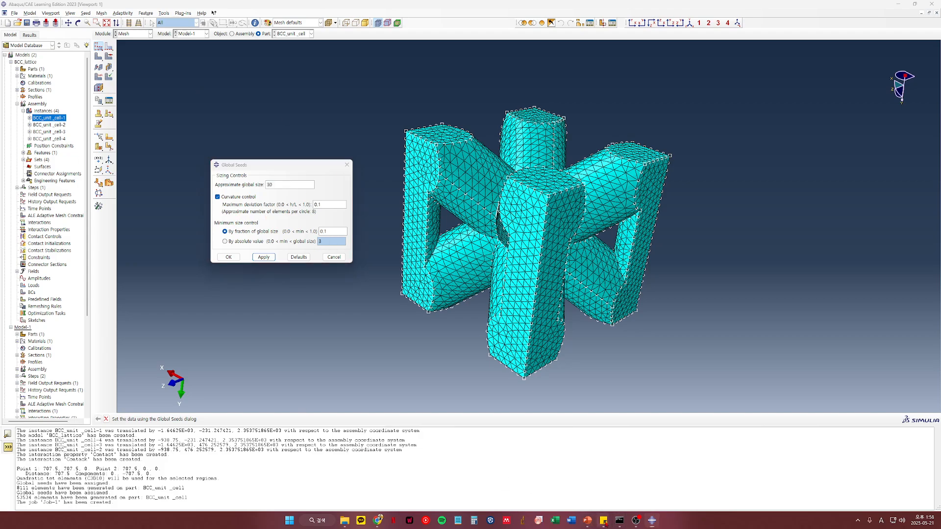
left_click(607, 479)
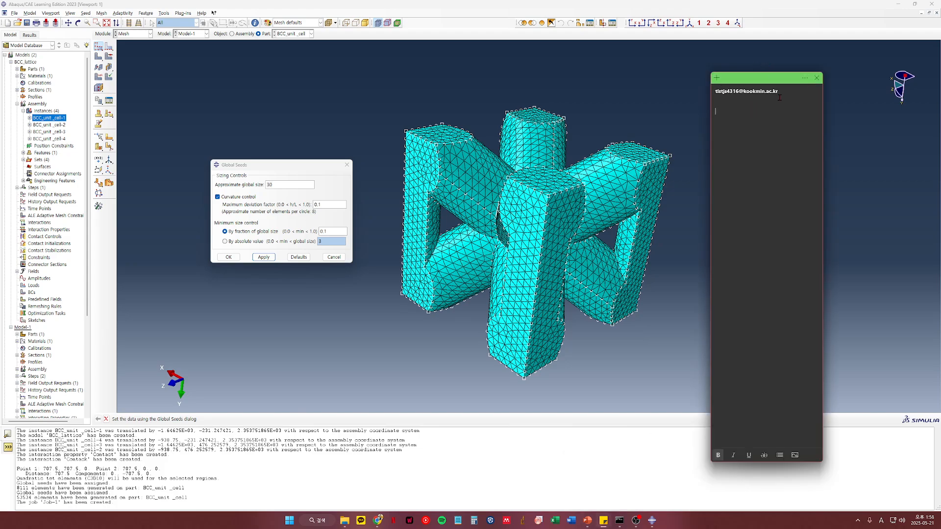
type("glaobal zi")
key("BackSpace")
key("BackSpace")
type("size 3")
type("0")
left_click(643, 349)
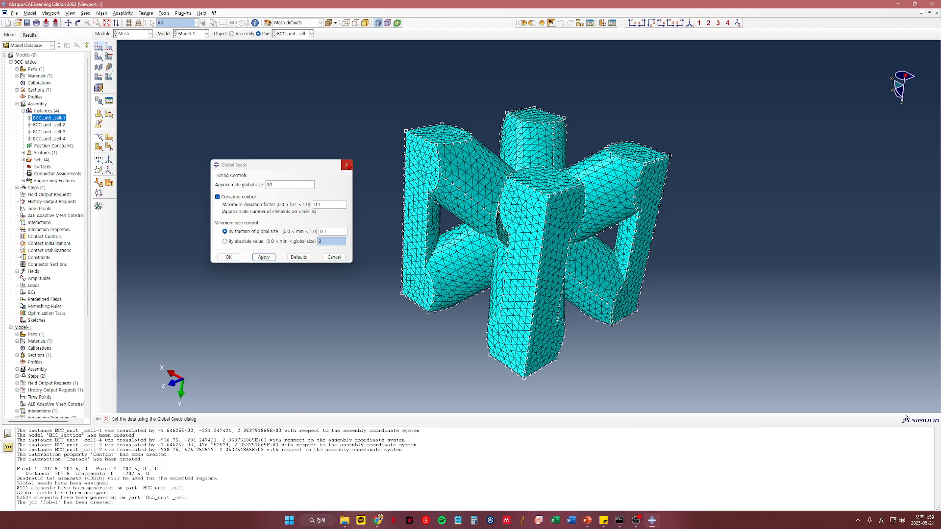
Close the global seed settings, switch to the Load module, orbit the assembly and check its boundary condition list.
left_click(347, 165)
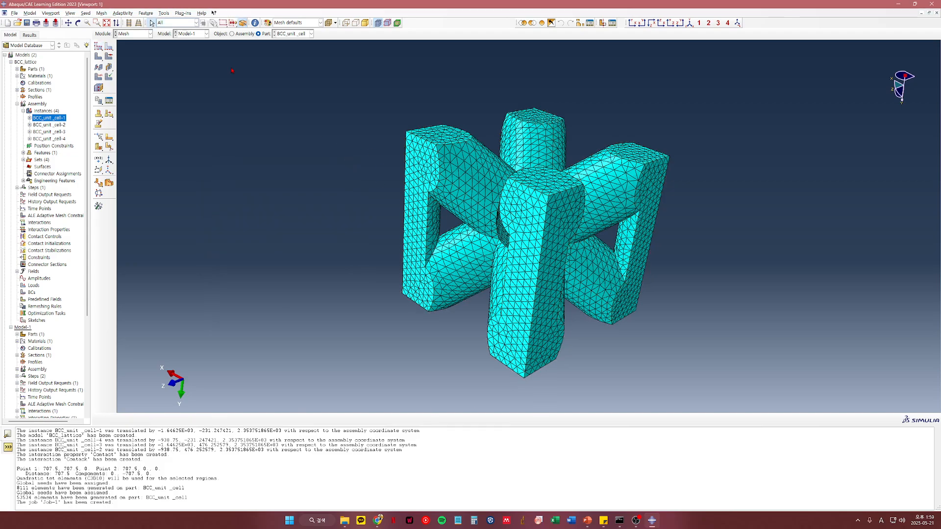
left_click(137, 34)
left_click(133, 76)
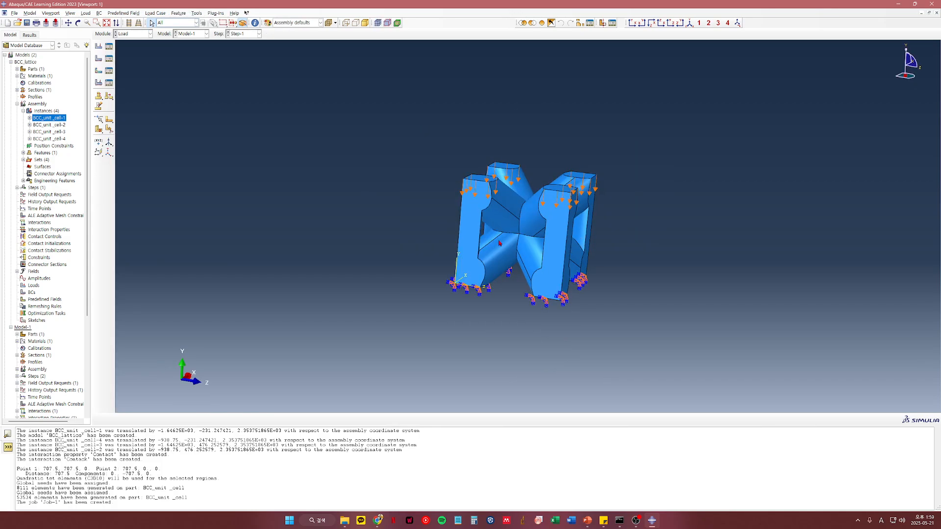
left_click_drag(591, 211, 552, 215, "ctrl+alt")
left_click(109, 59)
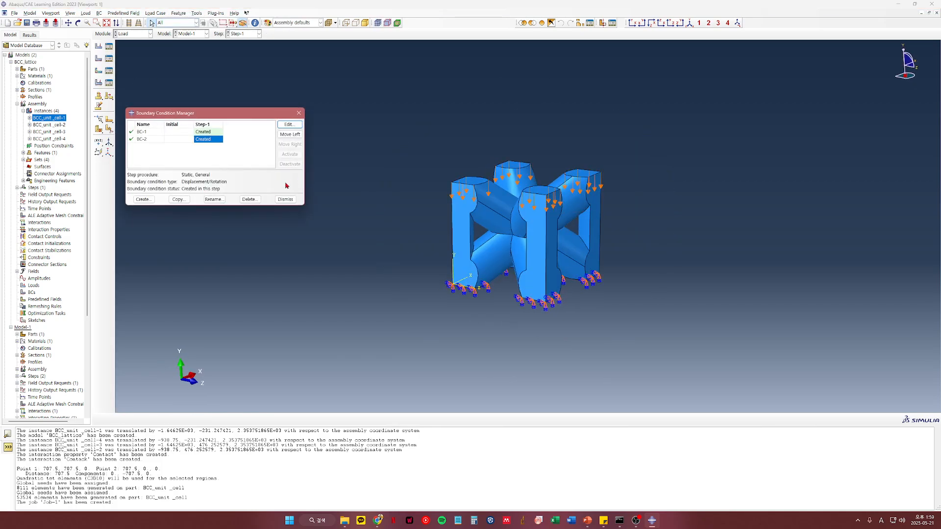
left_click(298, 113)
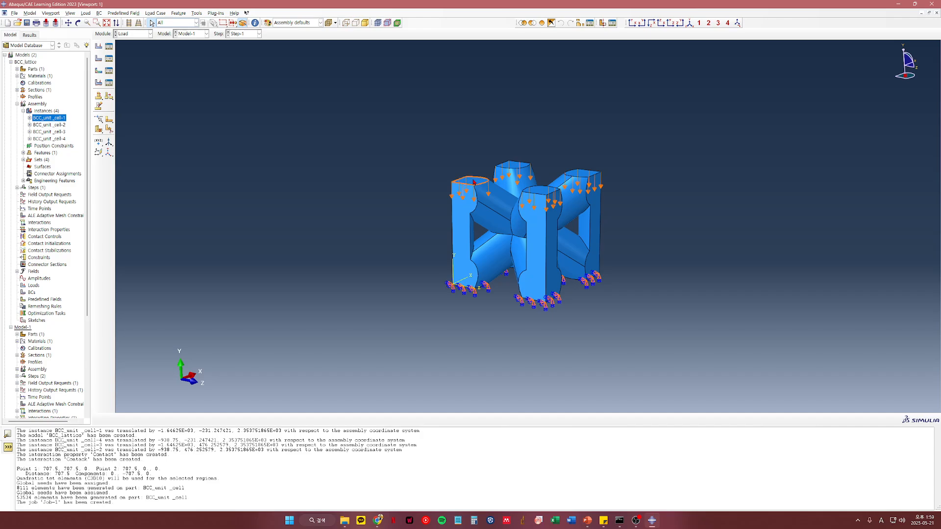
Capture a screen snip of the lattice assembly with its load and boundary condition symbols.
key("super+shift+s")
key("Escape")
key("super+shift+s")
left_click_drag(410, 104, 664, 365)
Switch to PowerPoint, add a second slide, clear its placeholders and paste the captured lattice image.
left_click(587, 520)
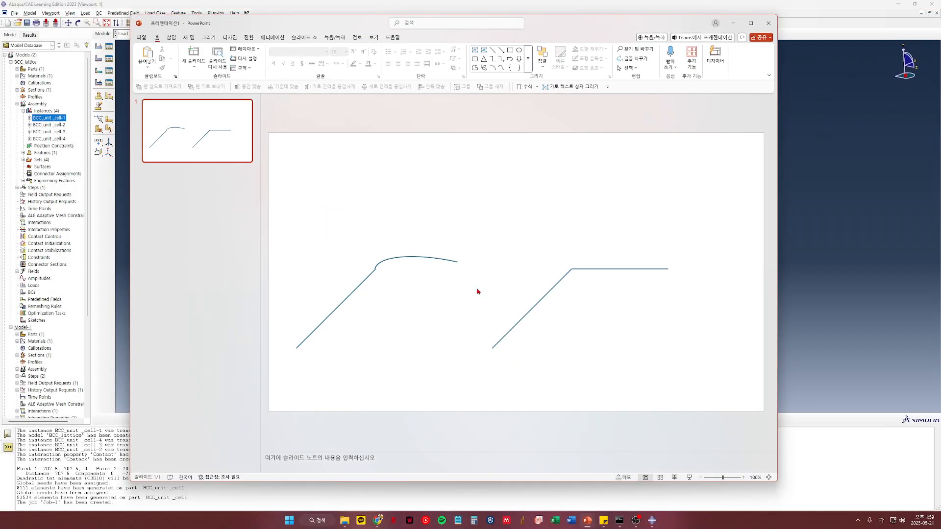
left_click(200, 195)
key("Return")
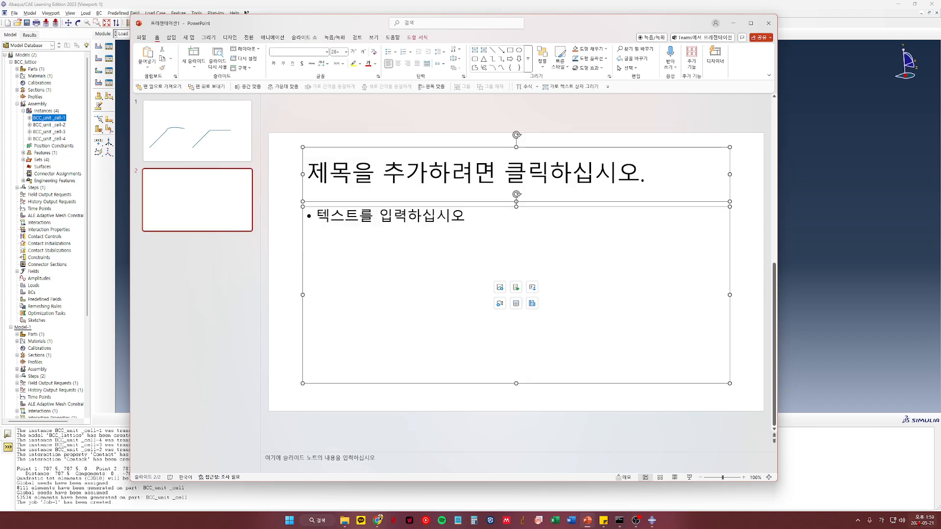
key("Delete")
key("ctrl+v")
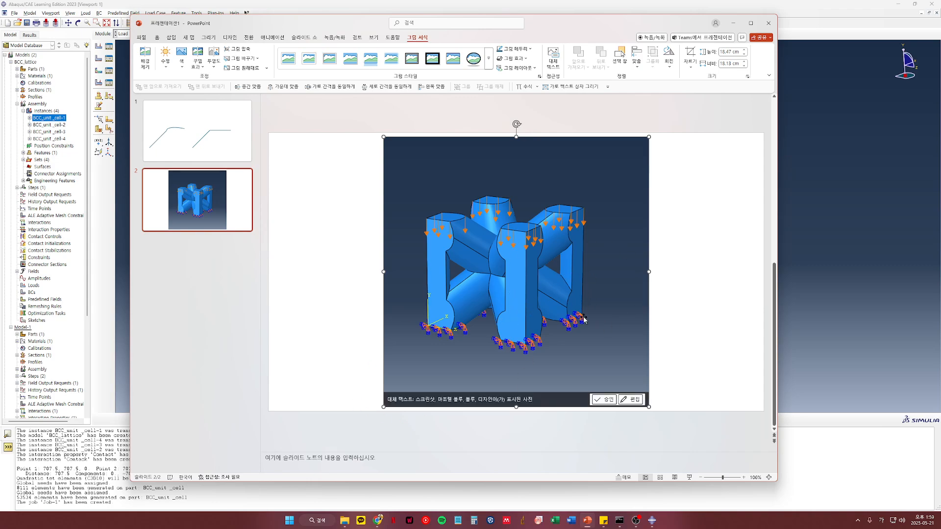
Switch to Sticky Notes and change the global size line to "1. global size ??".
mouse_move(603, 520)
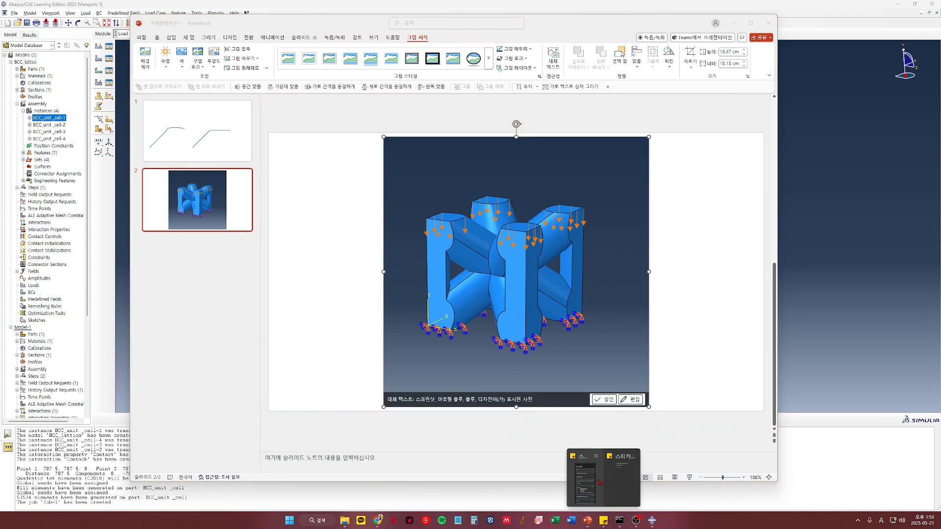
left_click(615, 482)
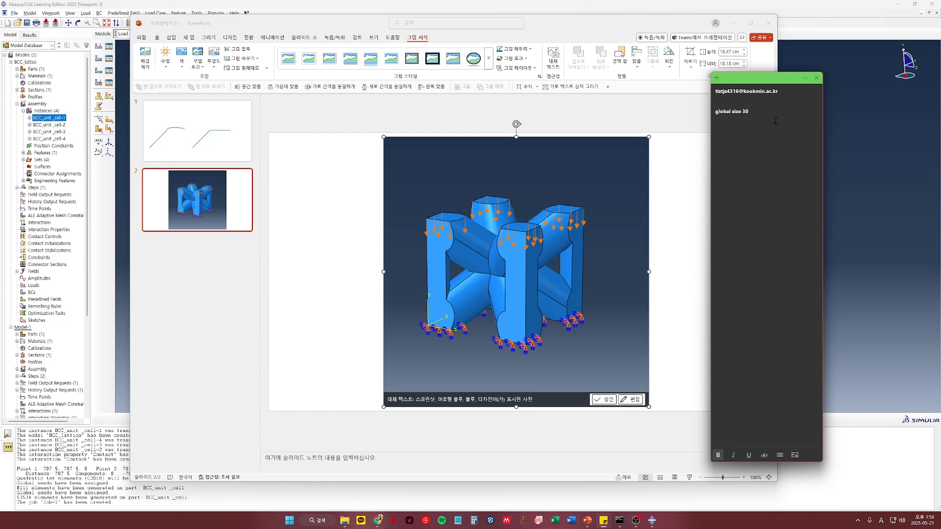
type("1.")
key("End")
key("BackSpace")
key("BackSpace")
type("??")
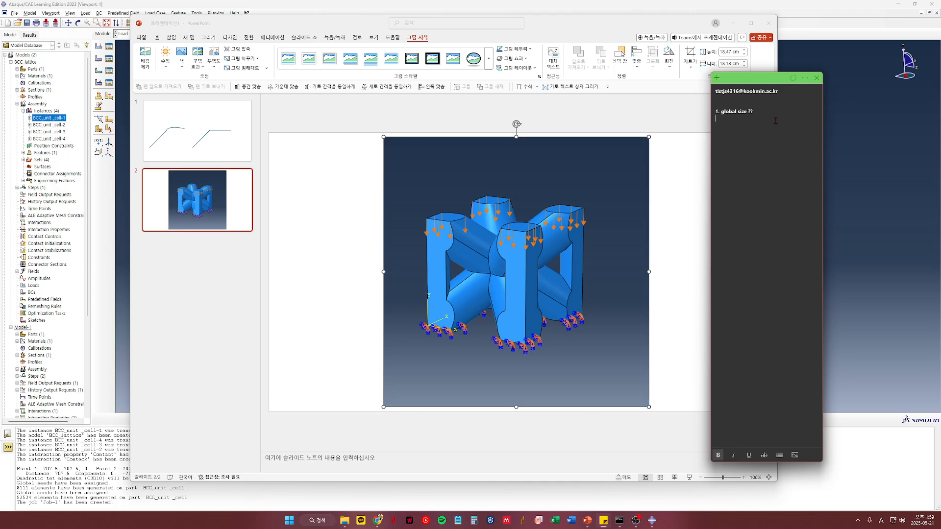
Add a second note item for the load/displacement condition capture image, starting with "2. 하중/변위조건 캡처".
type("2. g")
key("BackSpace")
key("Hangul")
type("하중/변")
type("위조건 캡처")
type("사지")
Return to Abaqus/CAE and switch to the Mesh module.
left_click(857, 157)
left_click(147, 34)
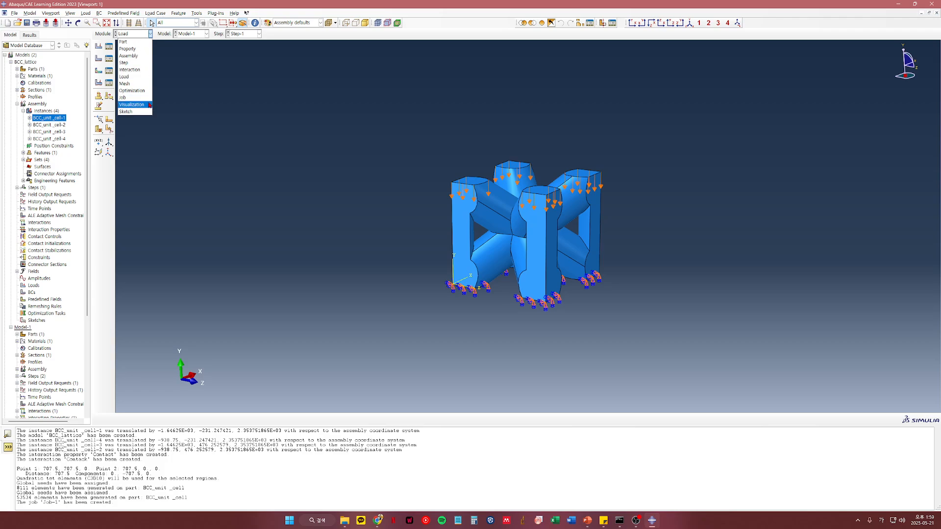
left_click(147, 85)
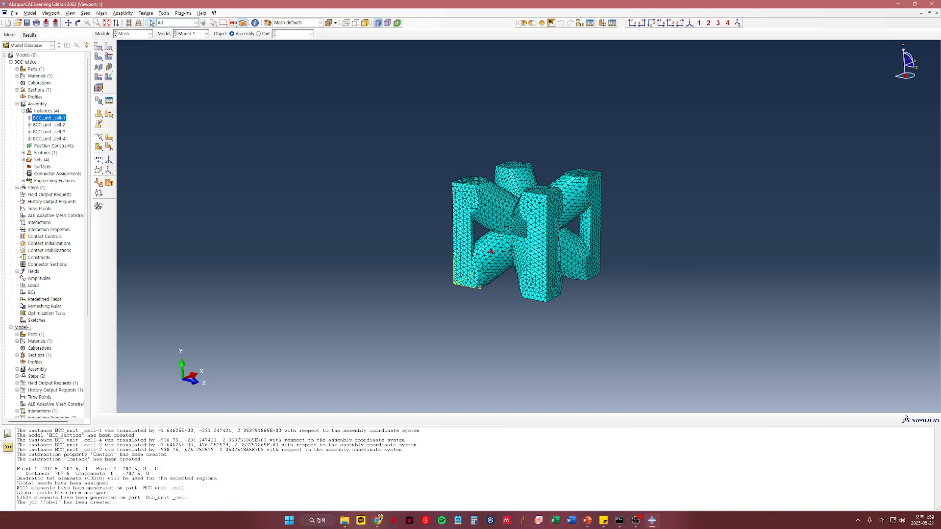
Try to seed the assembly's dependent part instance and to delete its seeds.
left_click(100, 49)
left_click(470, 273)
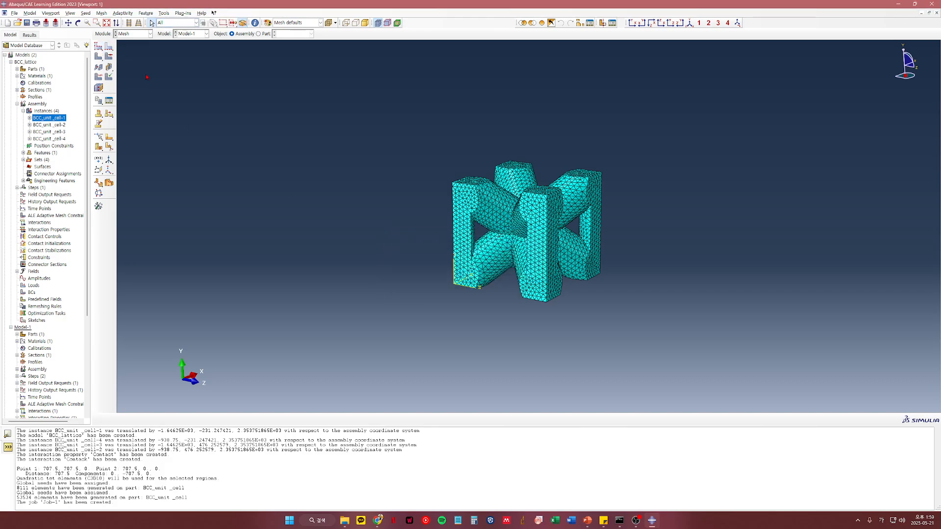
left_click(98, 50)
left_click(120, 47)
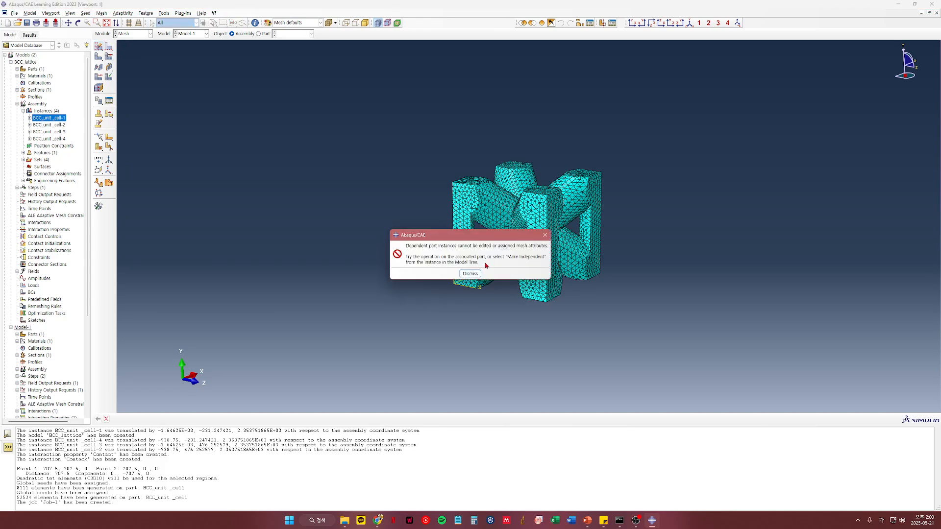
left_click(470, 274)
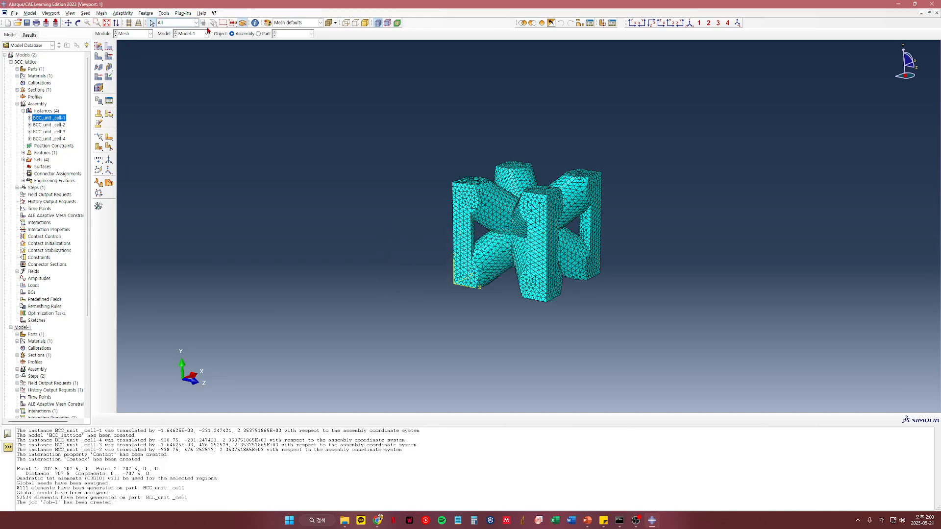
Change the meshing object to the BCC_unit_cell part and delete its global seeds together with the affected mesh.
left_click(258, 33)
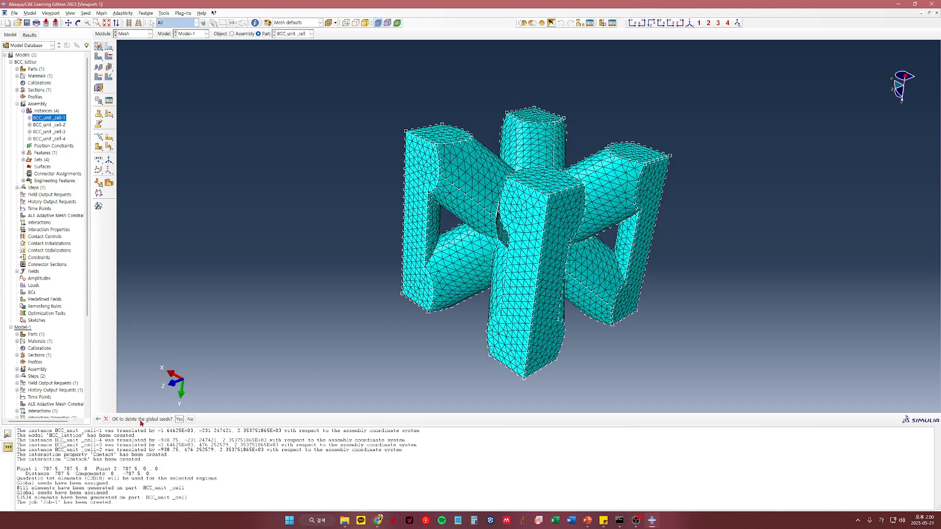
left_click(179, 419)
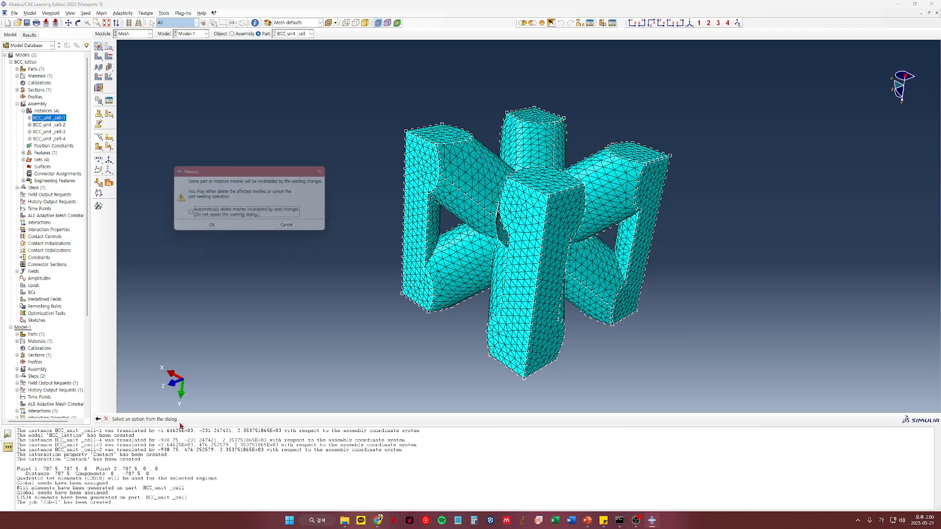
left_click(210, 228)
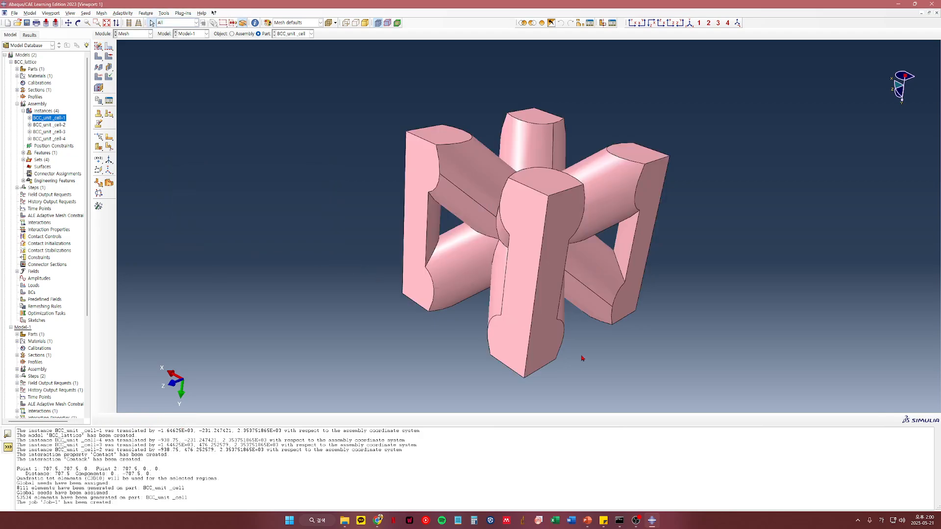
left_click_drag(798, 325, 518, 215, "ctrl+alt")
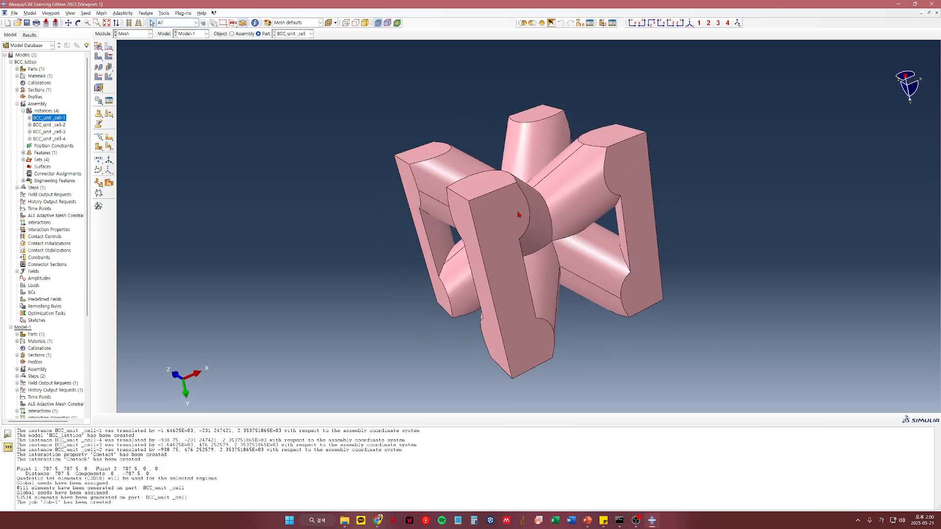
Switch to the Job module, open the Job Manager and submit Job-1 despite the unmeshed part instance.
left_click(129, 35)
left_click(130, 94)
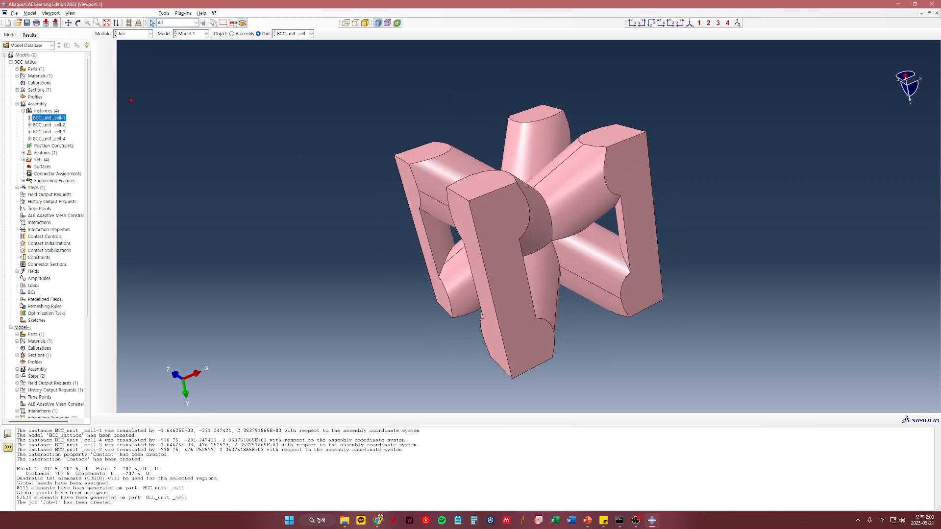
left_click(110, 47)
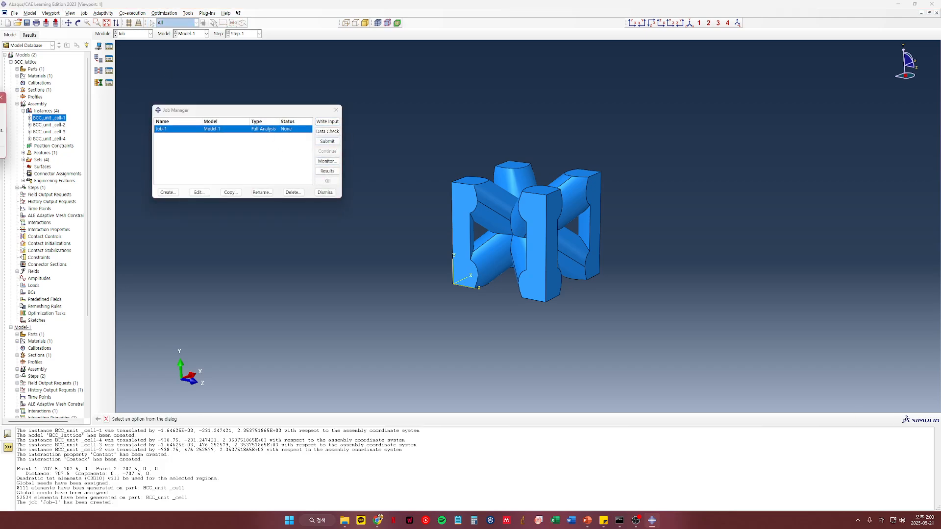
left_click(326, 141)
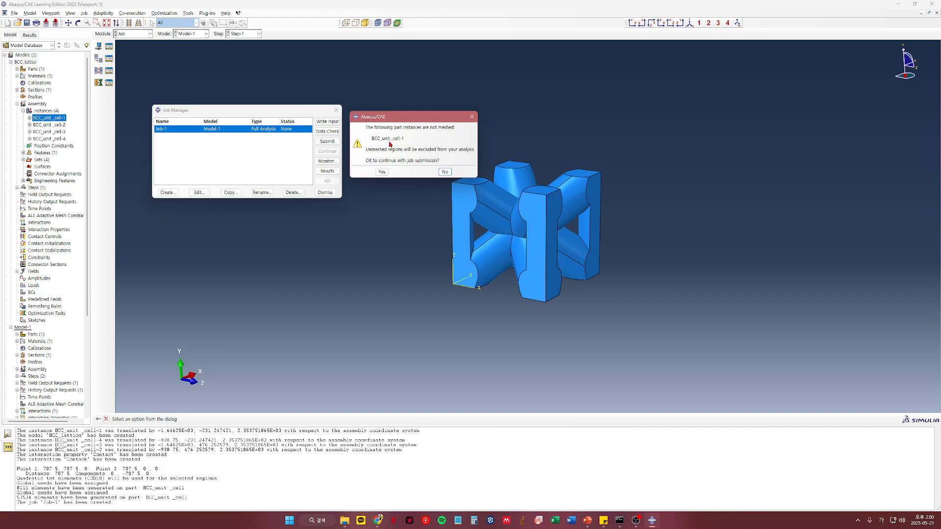
left_click(383, 173)
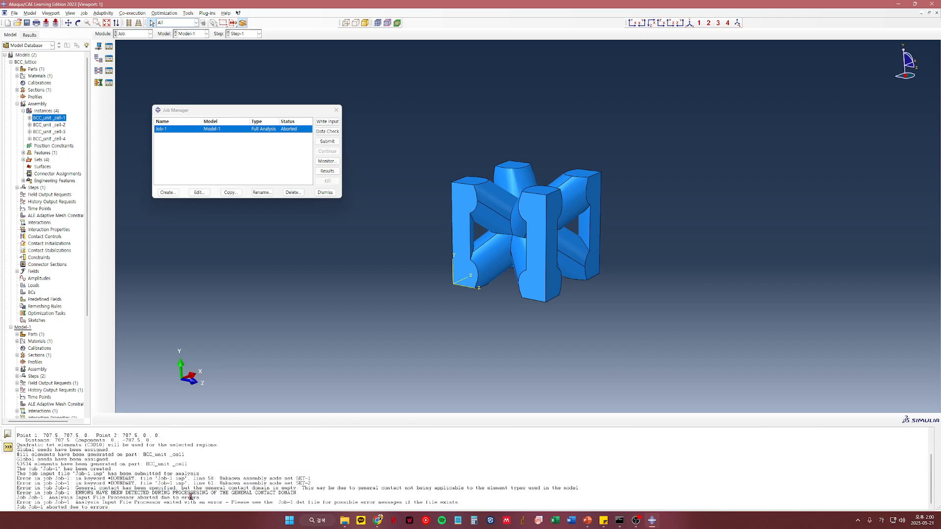
Examine the Job-1 submission and error messages in the message area.
left_click_drag(72, 471, 203, 474)
left_click(203, 474)
left_click_drag(18, 473, 91, 469)
left_click(91, 469)
left_click_drag(33, 467, 89, 469)
left_click(89, 468)
left_click_drag(27, 474, 164, 477)
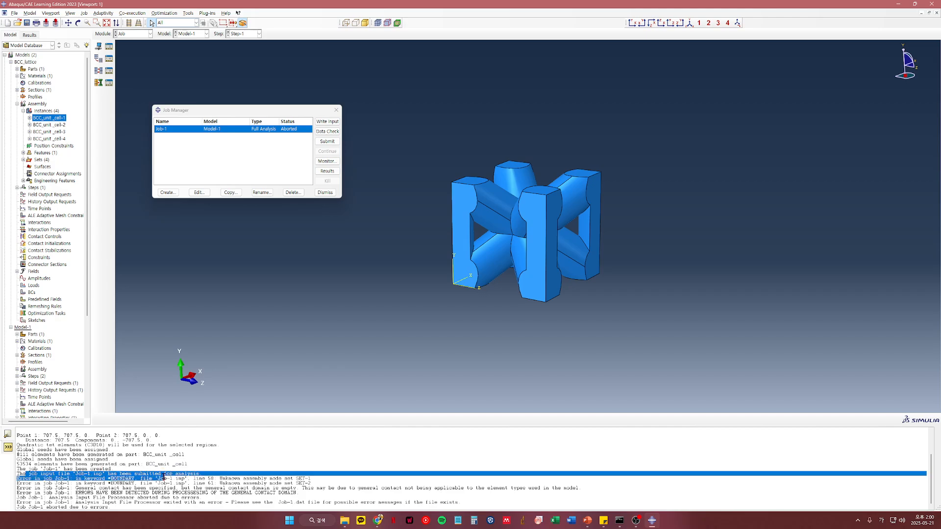
left_click(164, 477)
left_click_drag(18, 479, 320, 508)
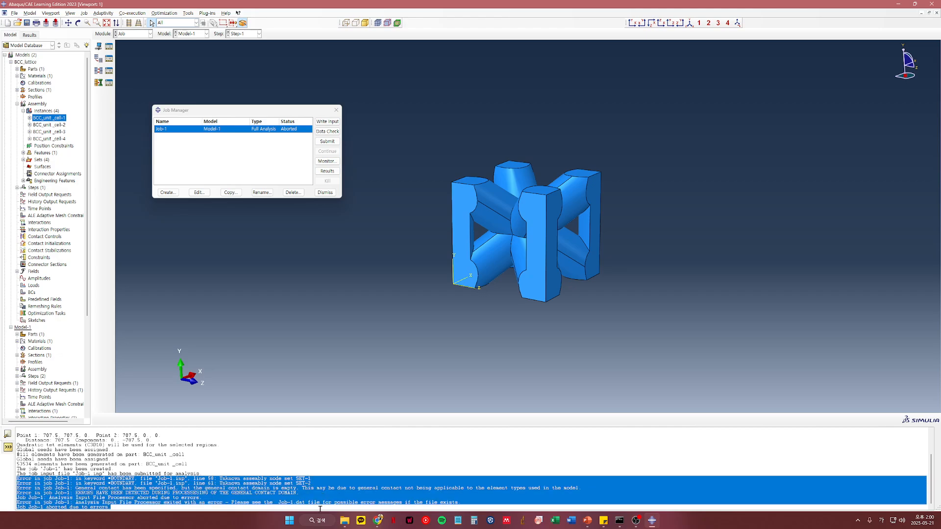
left_click(294, 160)
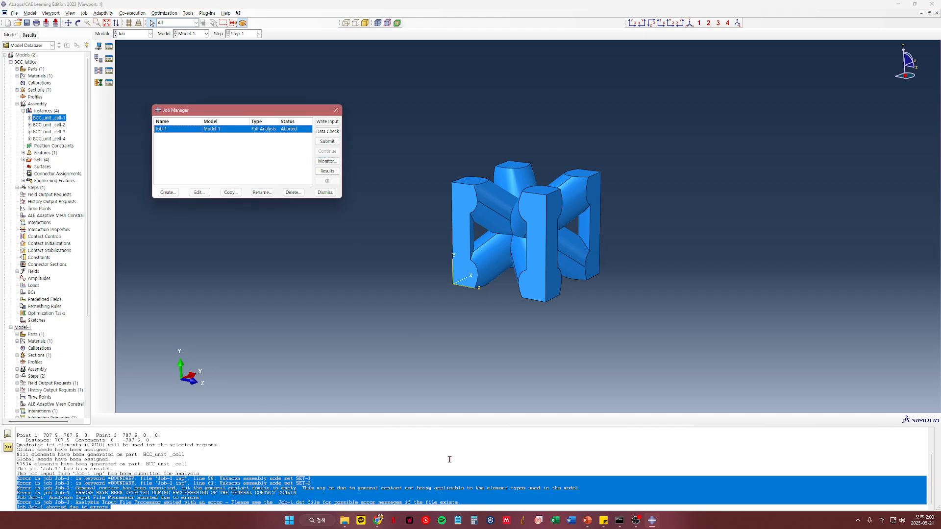
Switch to File Explorer, open Job-1.inp from the MetalProcessing folder and enlarge its text window.
left_click(345, 520)
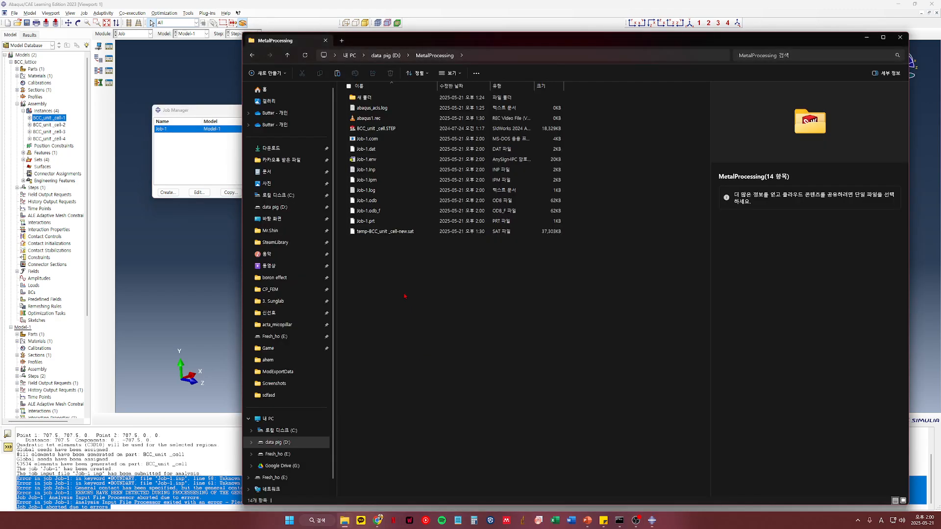
left_click_drag(382, 41, 482, 42)
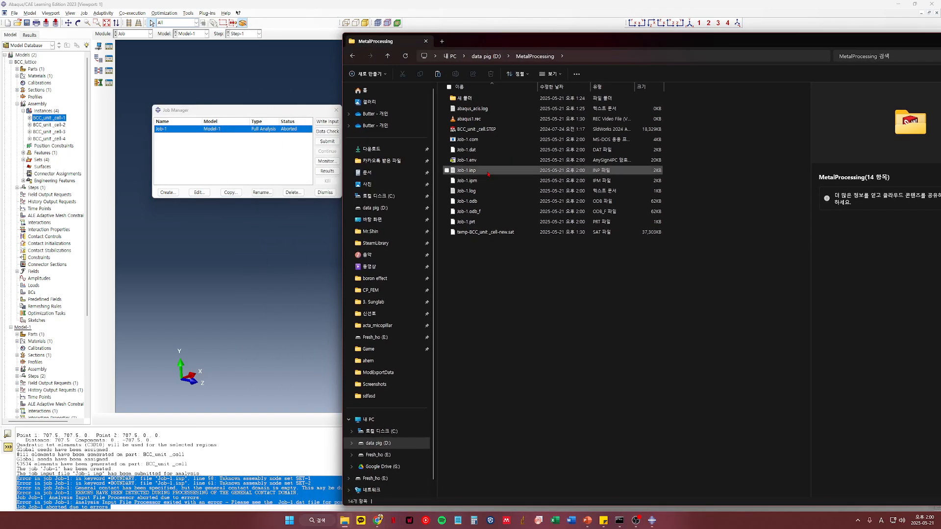
double_click(488, 173)
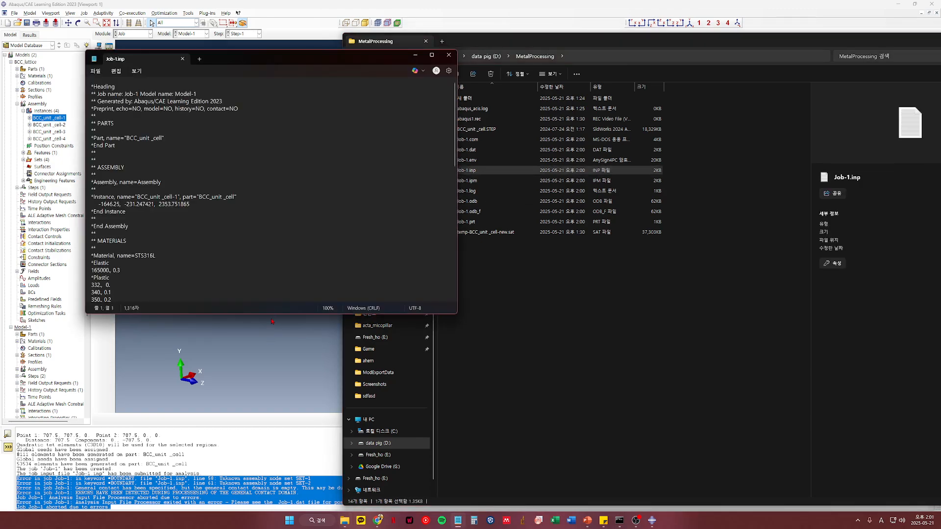
left_click_drag(272, 315, 235, 488)
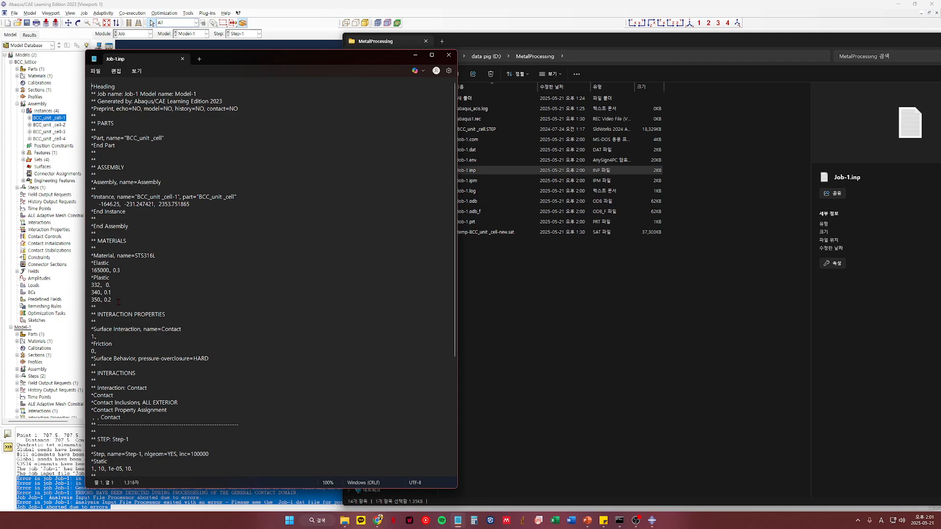
Review the material, interaction, step and boundary condition definitions in Job-1.inp, and move the MetalProcessing folder window aside.
left_click_drag(118, 302, 85, 259)
left_click(140, 268)
scroll(147, 333, "down", 3)
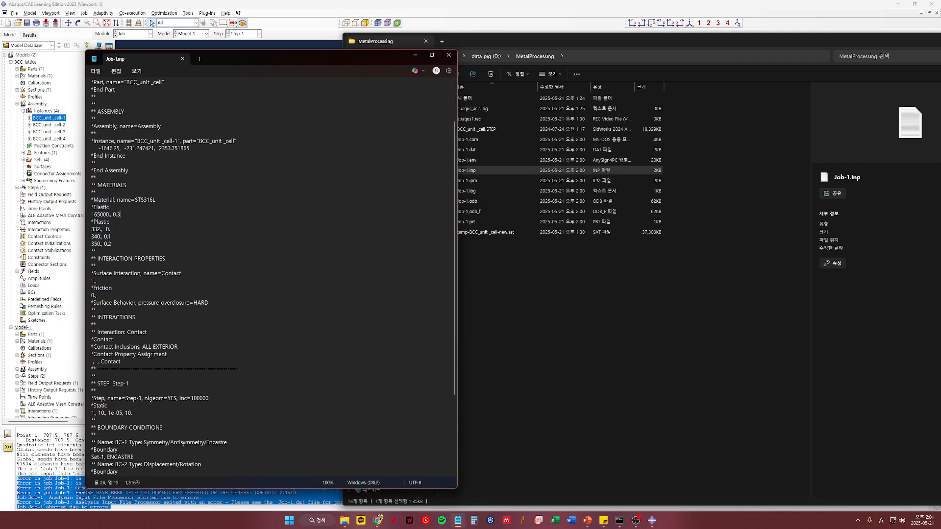
left_click_drag(92, 258, 135, 317)
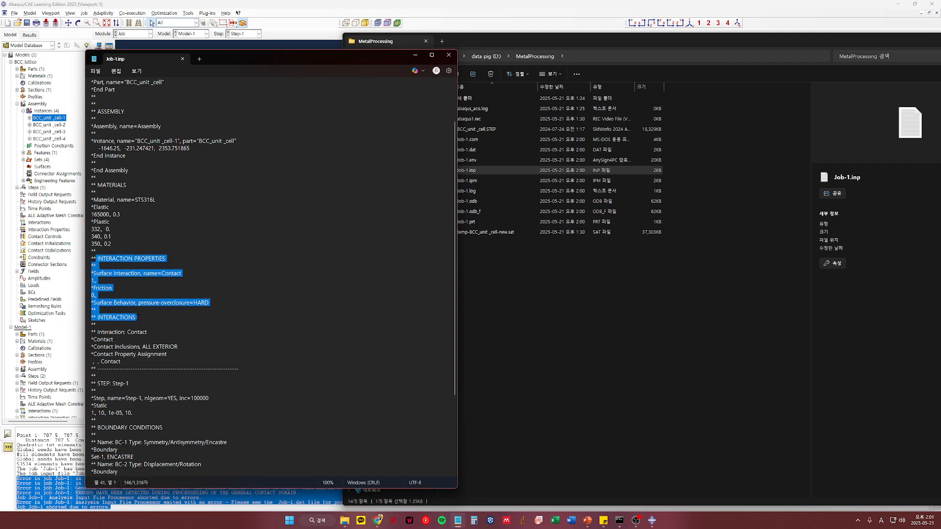
left_click(135, 317)
scroll(150, 341, "down", 5)
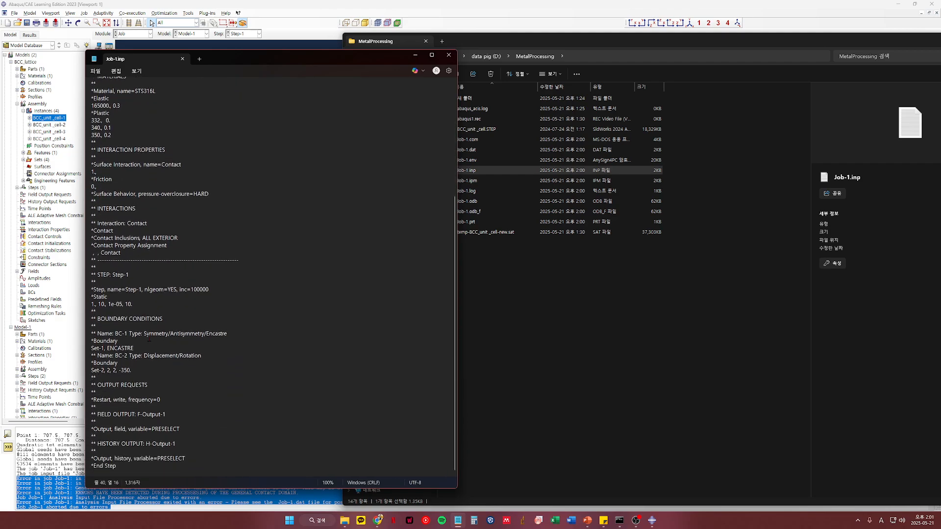
scroll(260, 300, "up", 8)
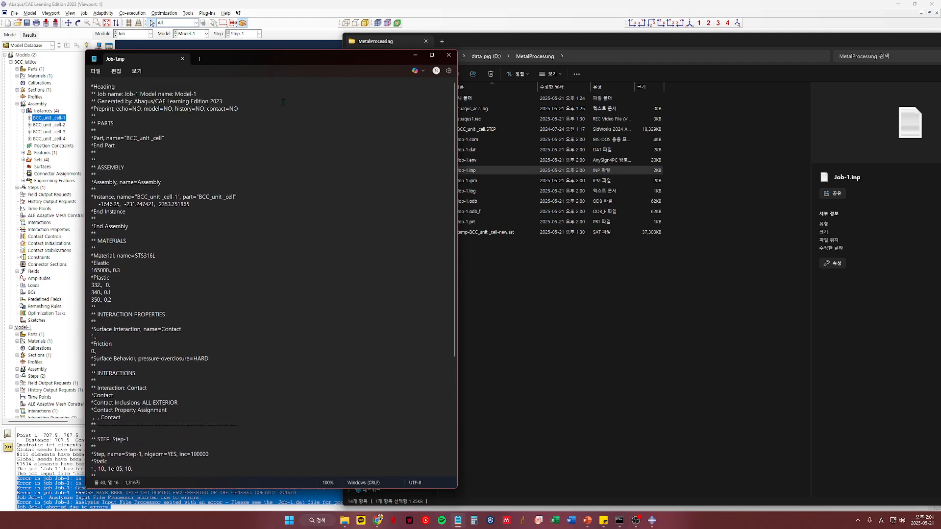
left_click_drag(859, 41, 566, 197)
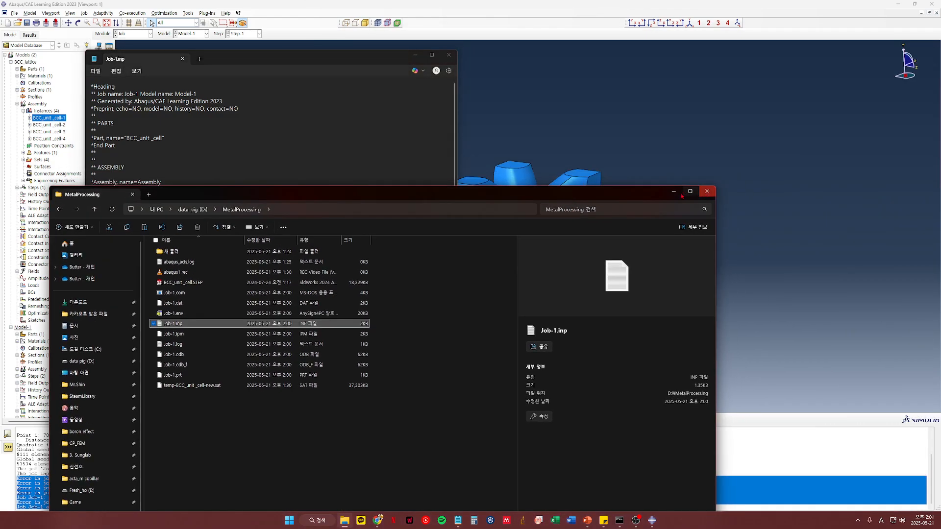
Minimize the MetalProcessing folder, switch to the sticky note and add the items "3. Mesh 없이 돌린 INP 파일" and "4.파트(step파일)".
left_click(674, 193)
mouse_move(652, 520)
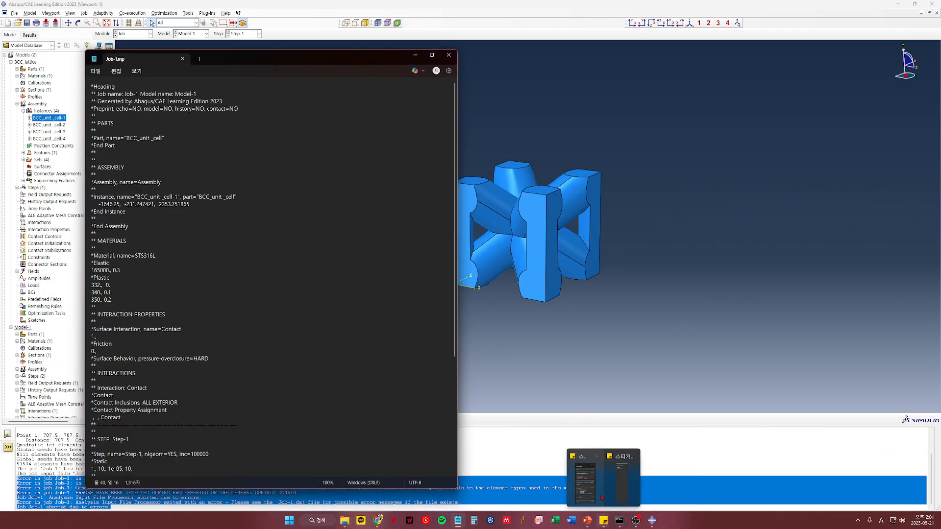
left_click(621, 477)
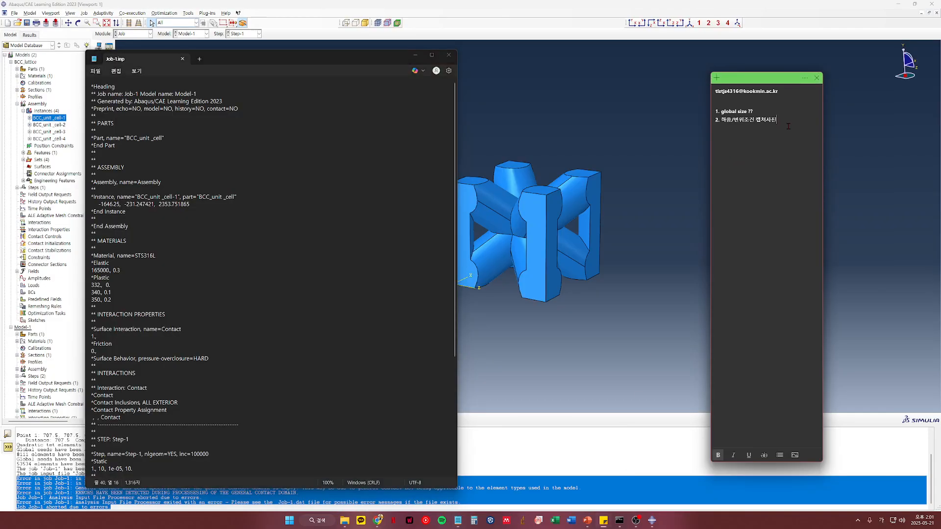
key("Return")
type("Mesh")
key("Hangul")
type("없이")
type(" 돌린")
type(" INP ")
type("관리")
key("BackSpace")
key("BackSpace")
type("파일")
key("Return")
type("일")
key("Return")
type("4.파트(step파일)")
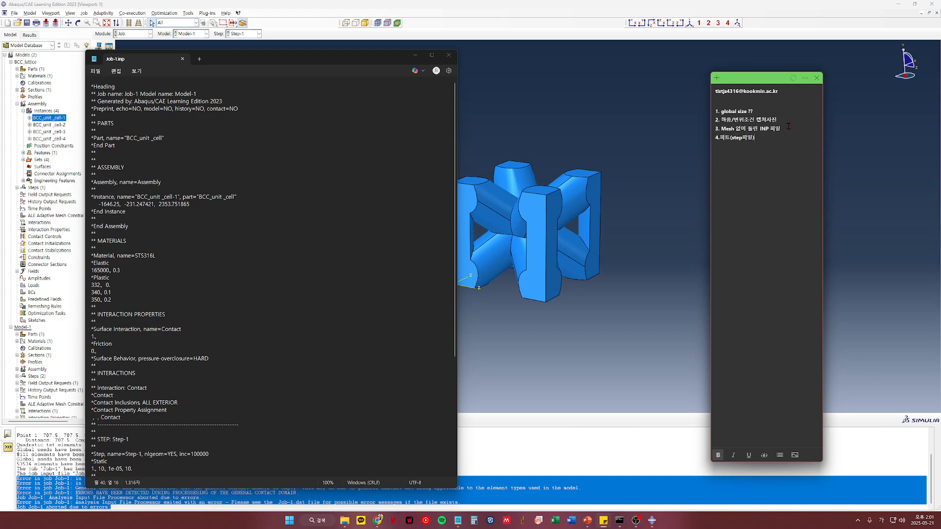
left_click_drag(756, 137, 710, 114)
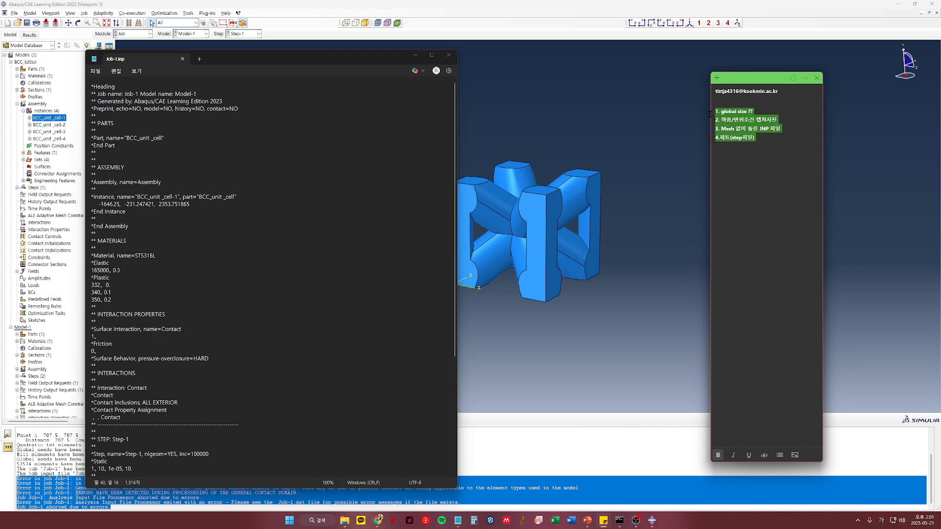
Switch back to Abaqus/CAE and close the Job Manager.
left_click(595, 375)
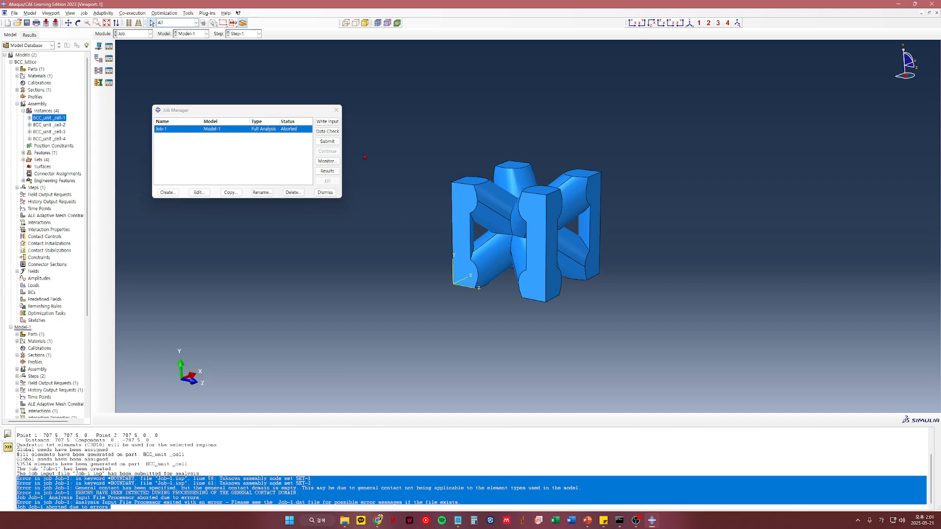
left_click_drag(308, 110, 276, 48)
left_click(329, 183)
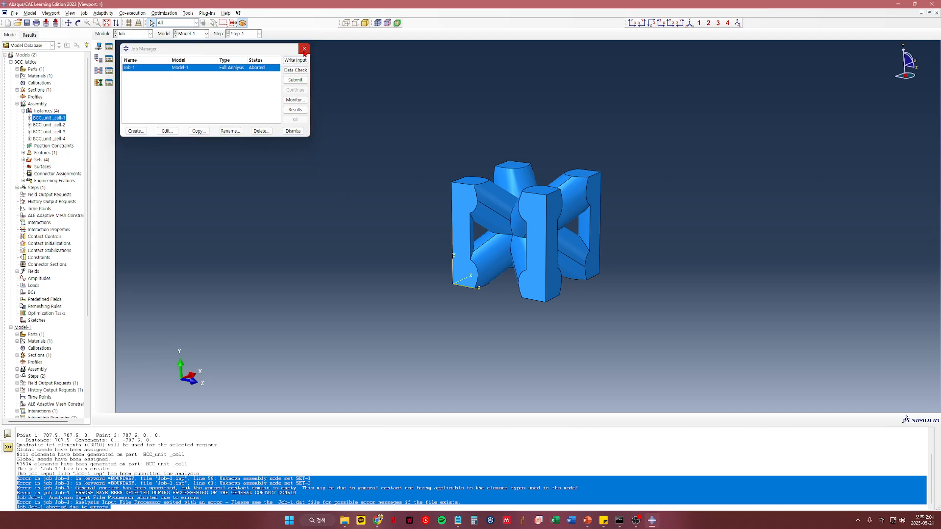
left_click(304, 49)
left_click(137, 35)
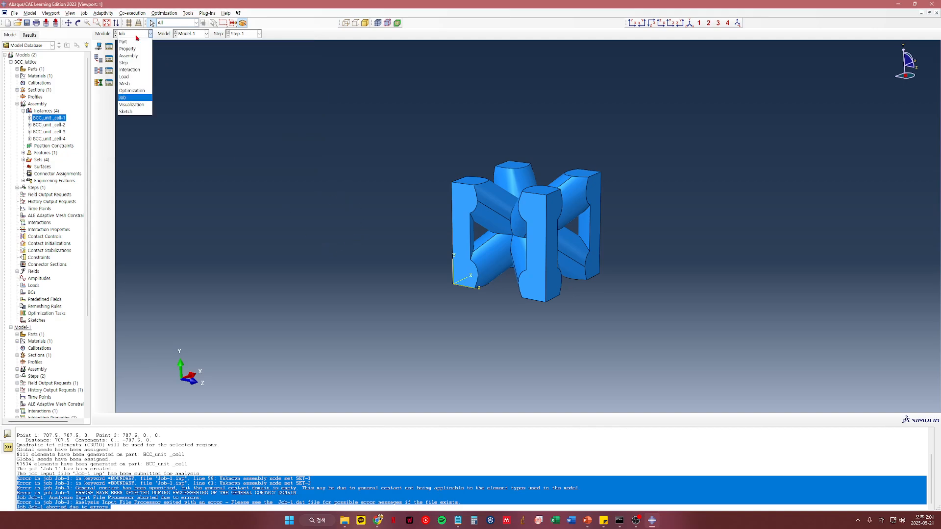
left_click(377, 129)
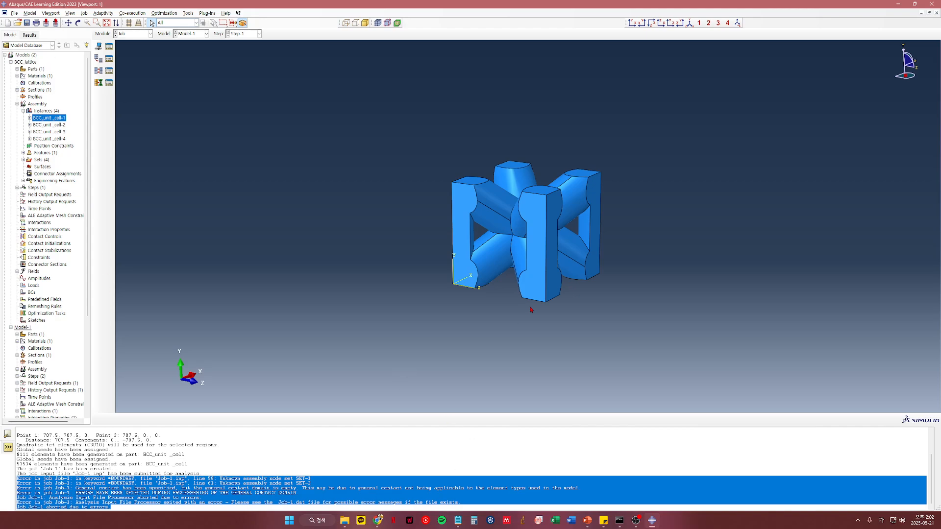
mouse_move(531, 273)
left_mouse_down("ctrl+alt")
mouse_move(542, 243)
mouse_move(554, 278)
mouse_move(515, 278)
left_mouse_up("ctrl+alt")
left_click_drag(588, 245, 539, 235, "ctrl+alt")
left_click_drag(583, 167, 616, 153, "ctrl+alt")
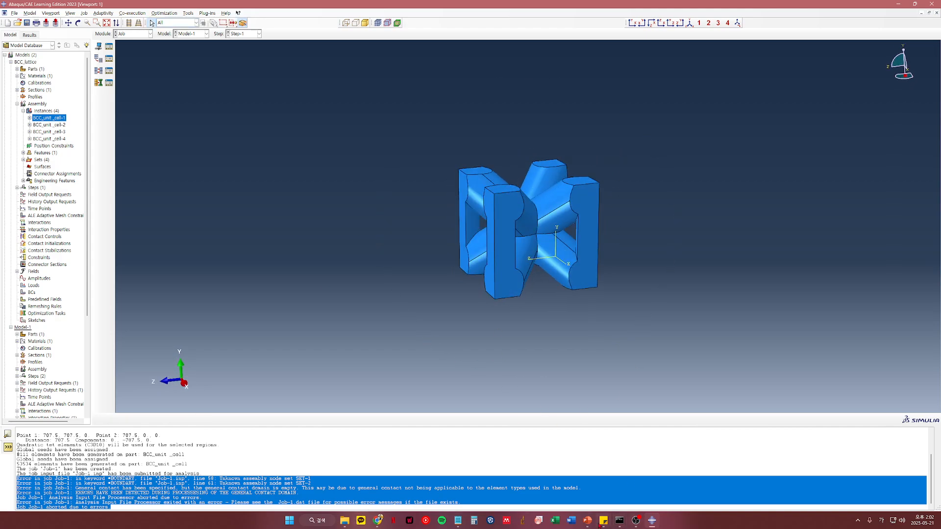
mouse_move(603, 520)
left_click(618, 483)
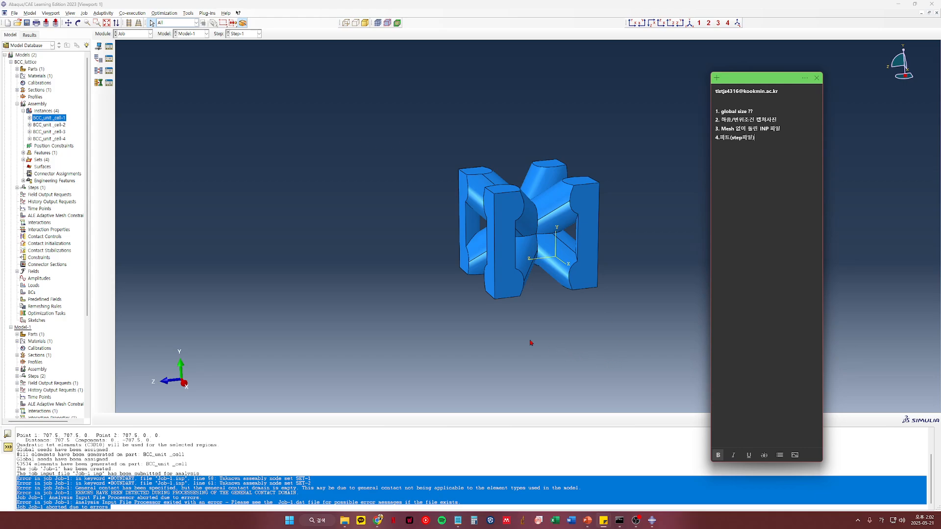
left_click(135, 35)
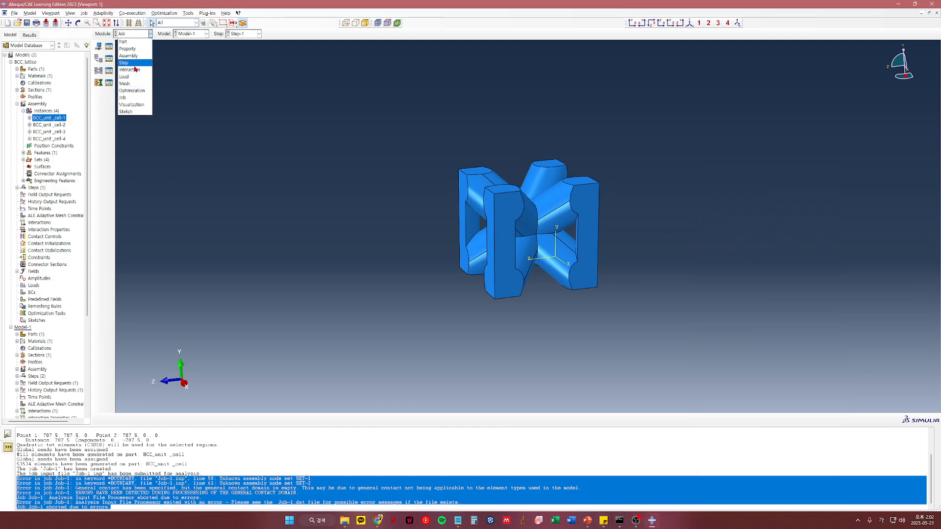
left_click(295, 114)
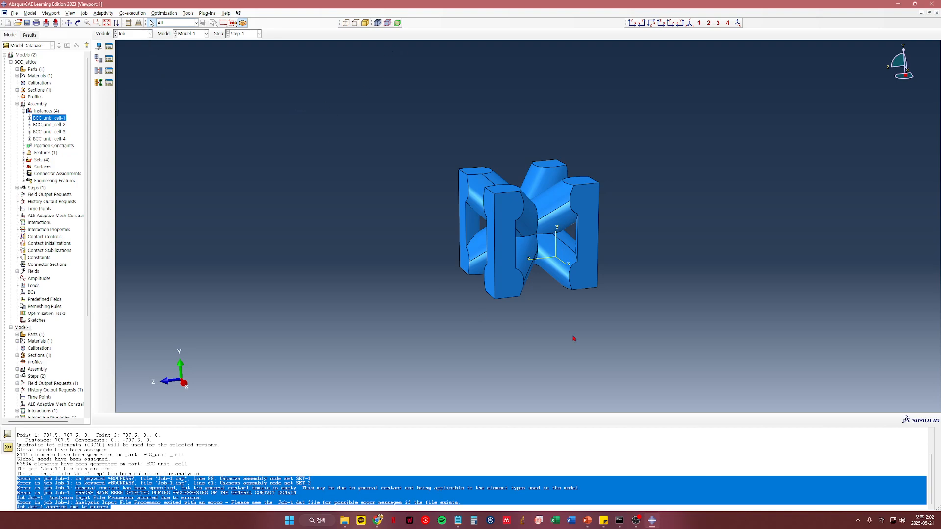
Reopen the sticky note, review its contact e-mail and list of required items, and move the note clear of the lattice model.
mouse_move(603, 521)
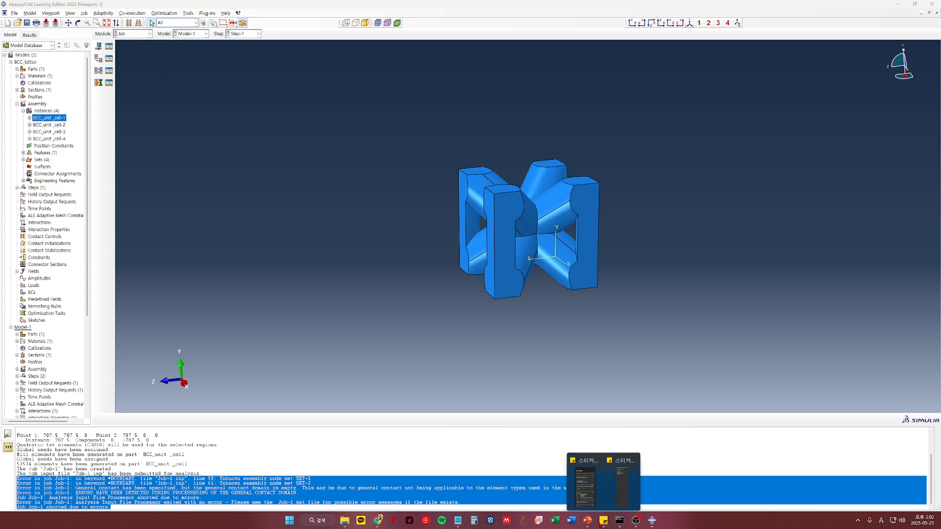
left_click(585, 493)
left_click_drag(783, 91, 639, 90)
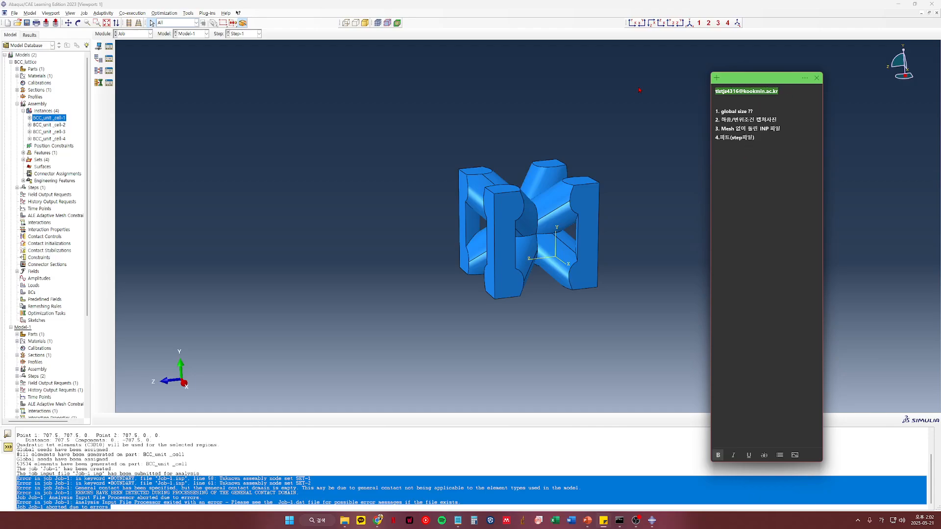
left_click_drag(762, 82, 621, 96)
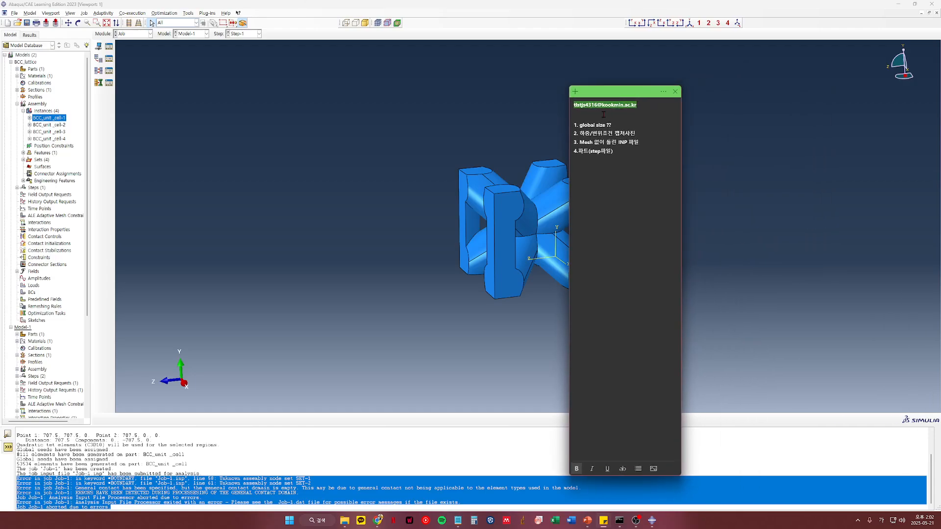
left_click(578, 111)
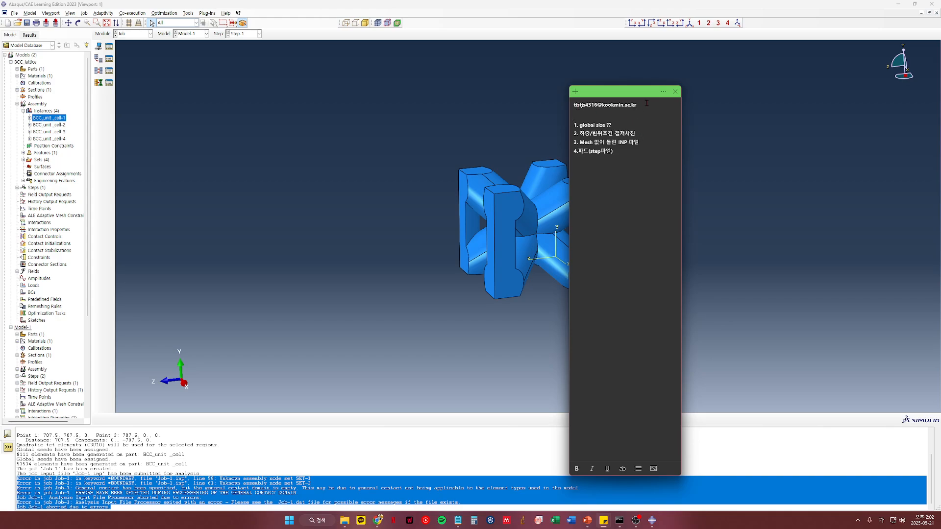
left_click_drag(646, 103, 563, 108)
left_click(631, 159)
left_click_drag(610, 93, 802, 72)
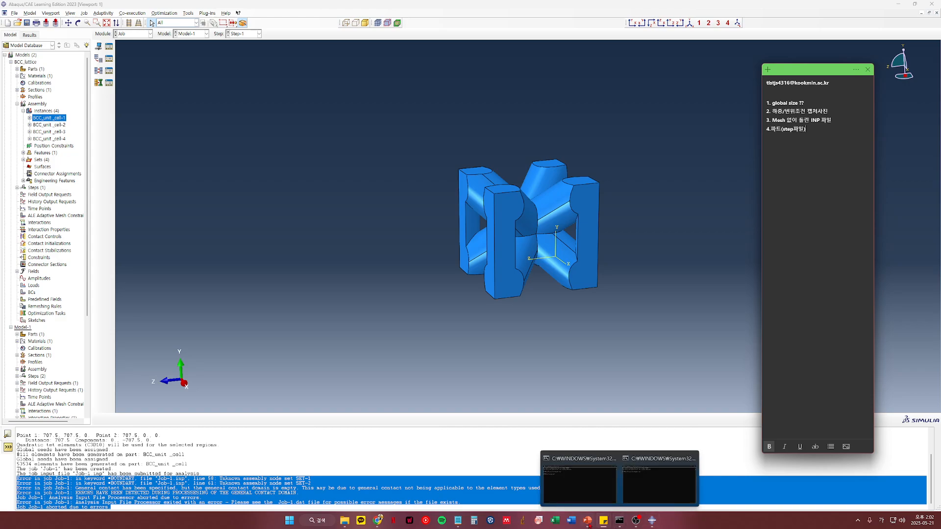
left_click(636, 521)
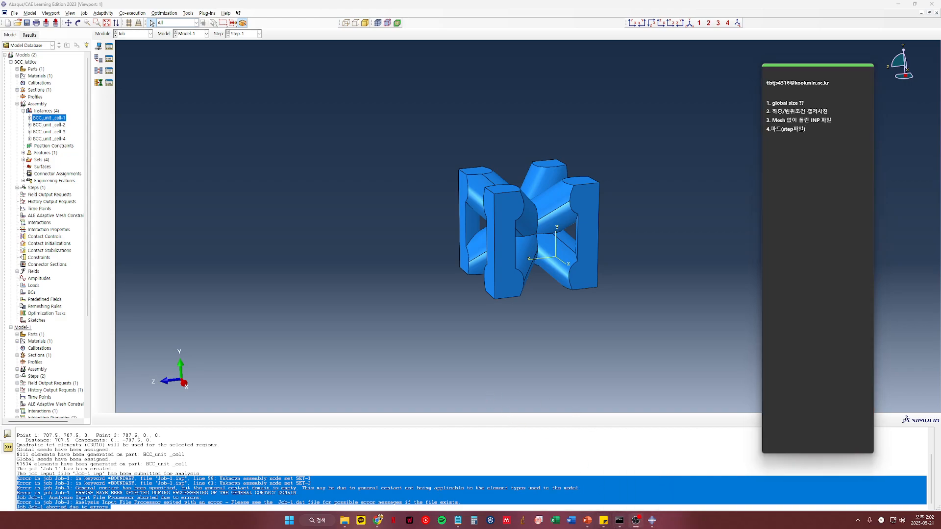